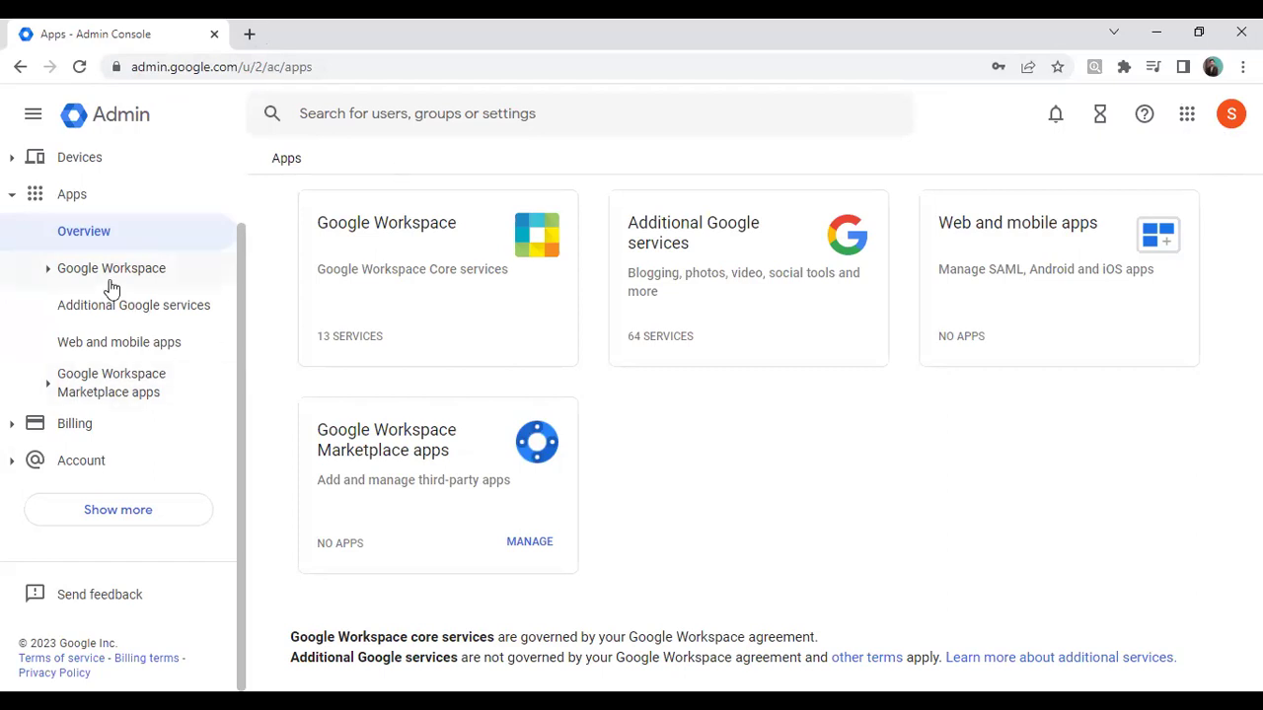
Step: Open the Web and mobile apps page of the Admin console
{"action": "scroll", "coordinate": [135, 423], "scroll_direction": "up", "scroll_amount": 1}
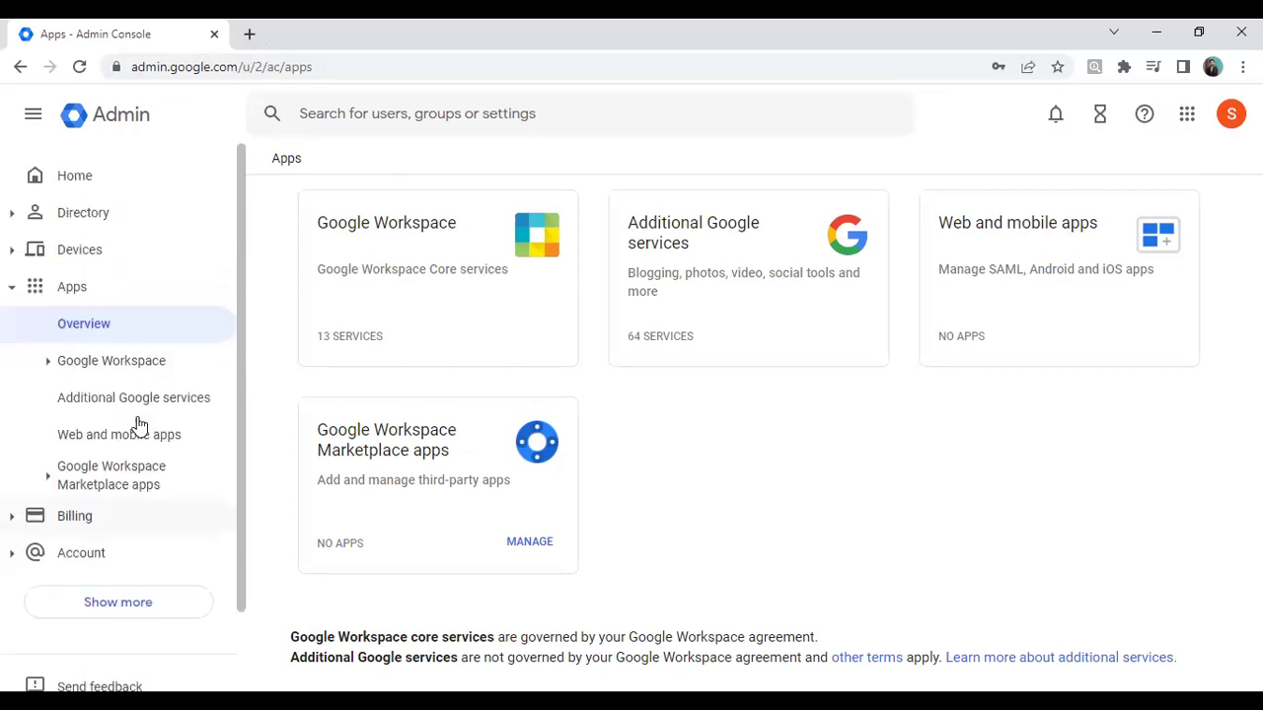
{"action": "scroll", "coordinate": [135, 423], "scroll_direction": "down", "scroll_amount": 1}
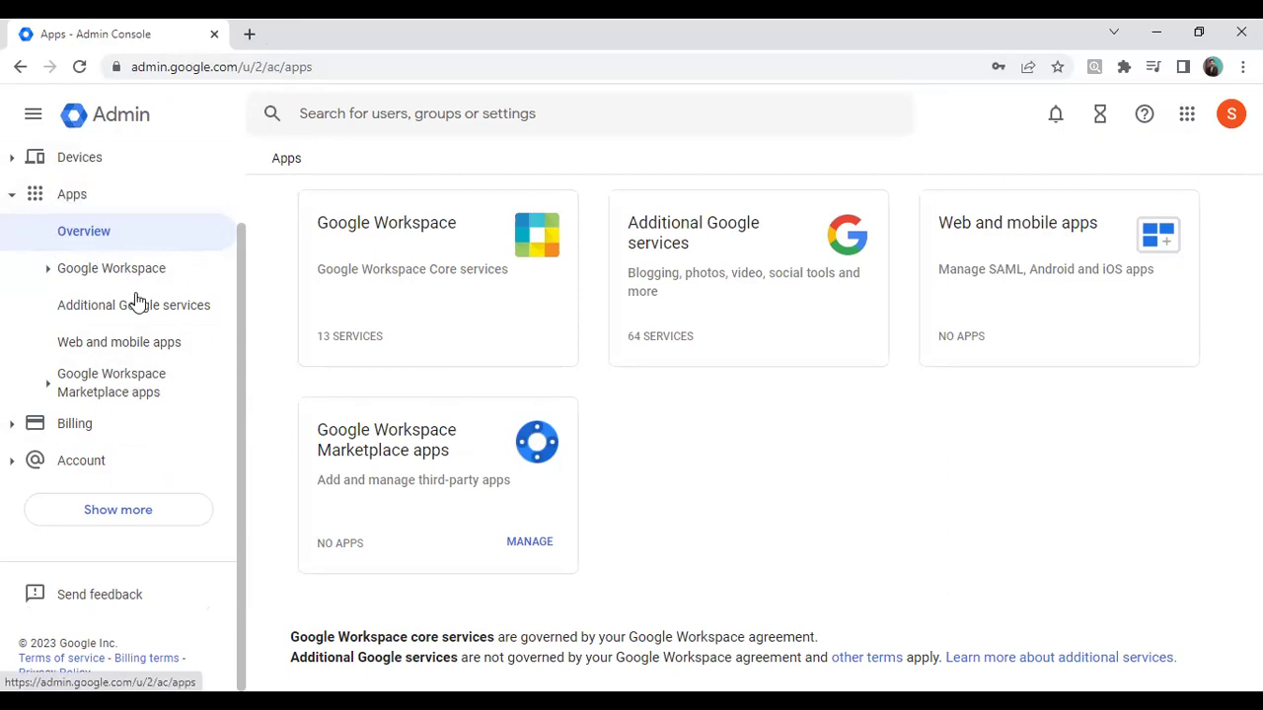
{"action": "left_click", "coordinate": [88, 353]}
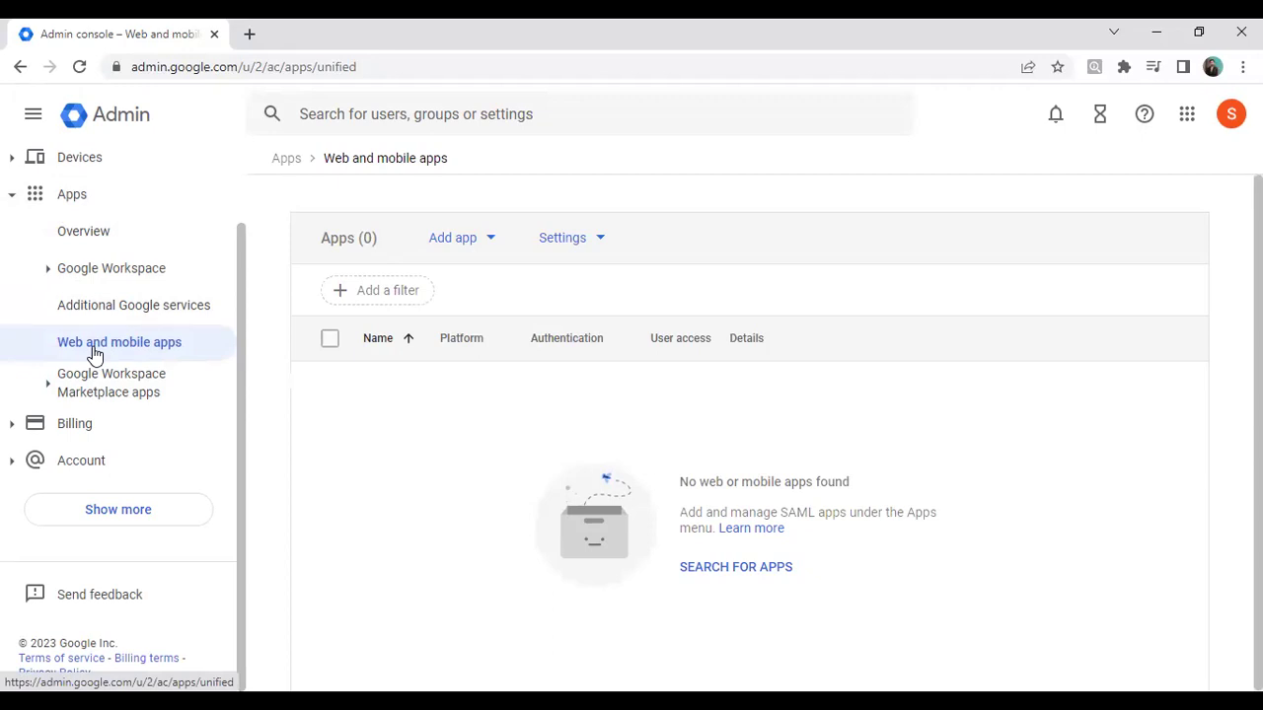
Step: Start adding an app by search and look up Salesforce in the app catalogue
{"action": "left_click", "coordinate": [481, 240]}
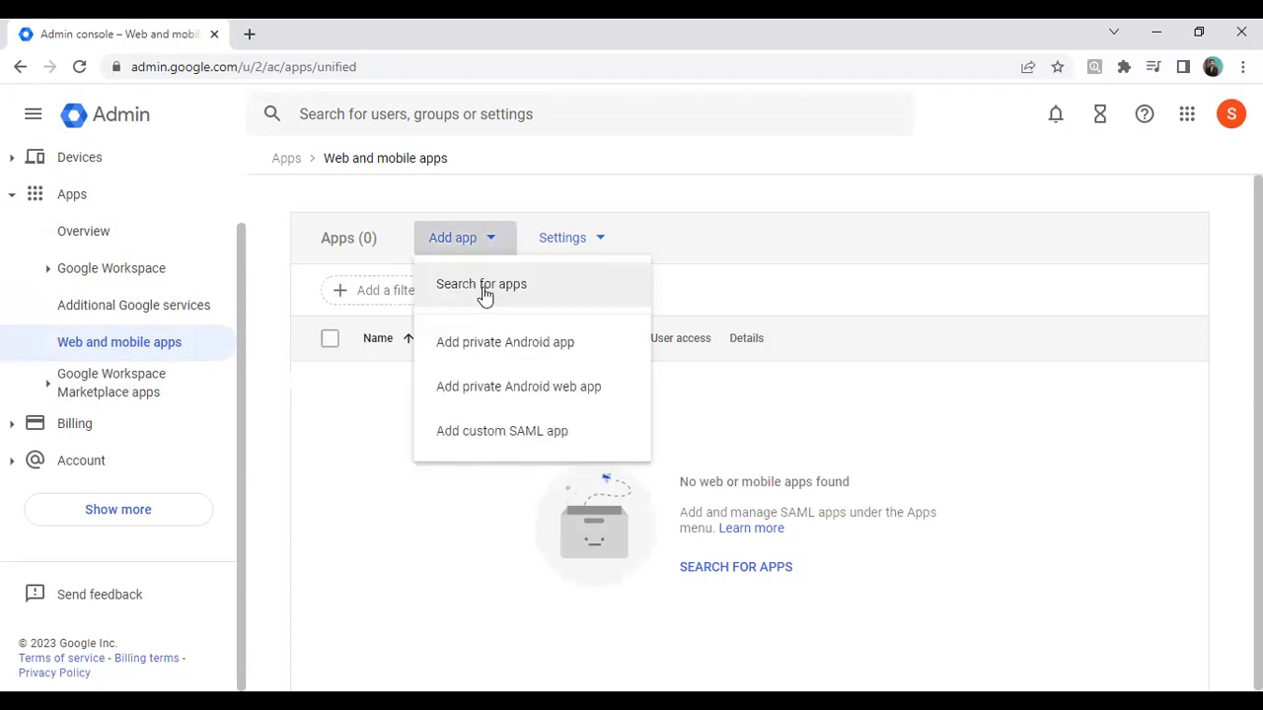
{"action": "left_click", "coordinate": [483, 288]}
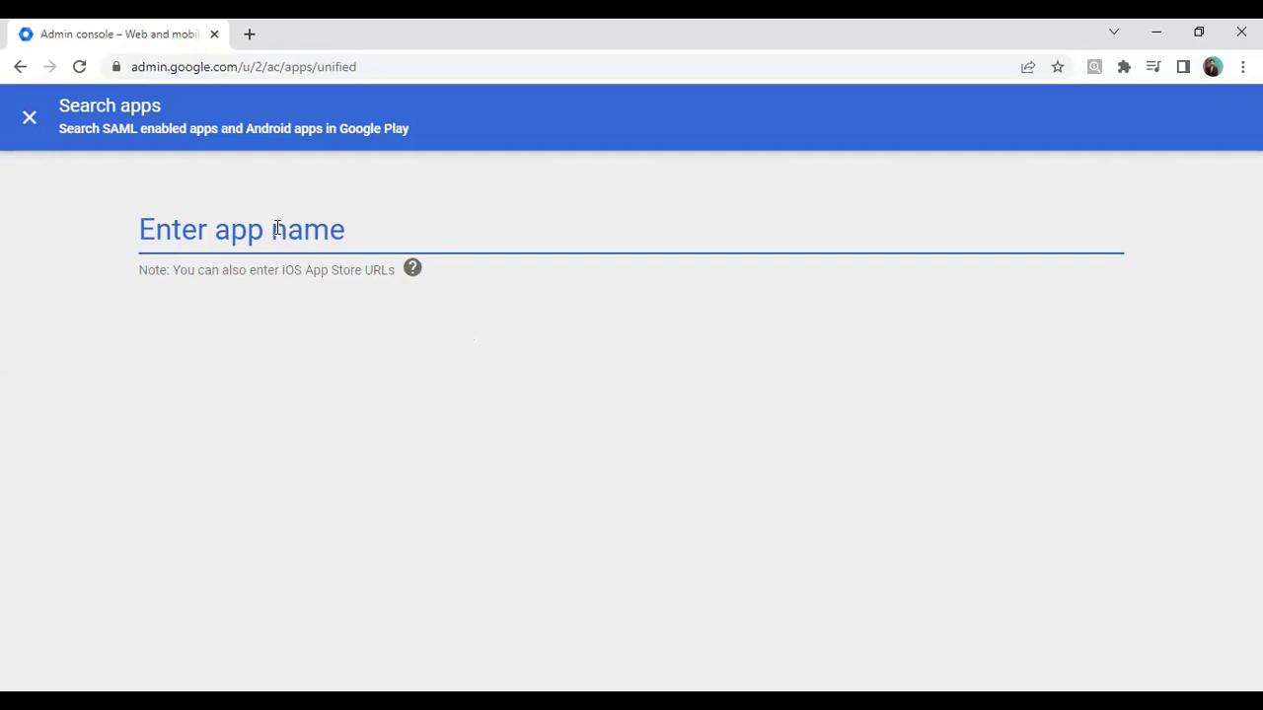
{"action": "type", "text": "Sales"}
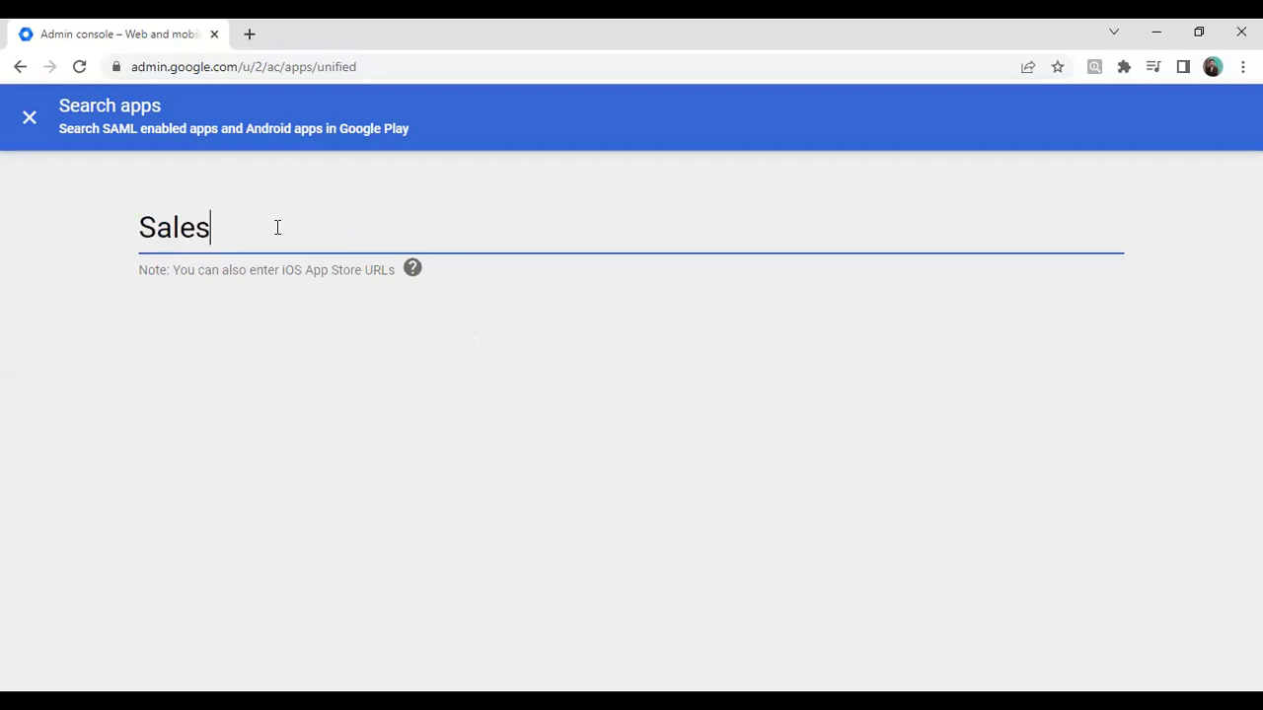
{"action": "type", "text": "force"}
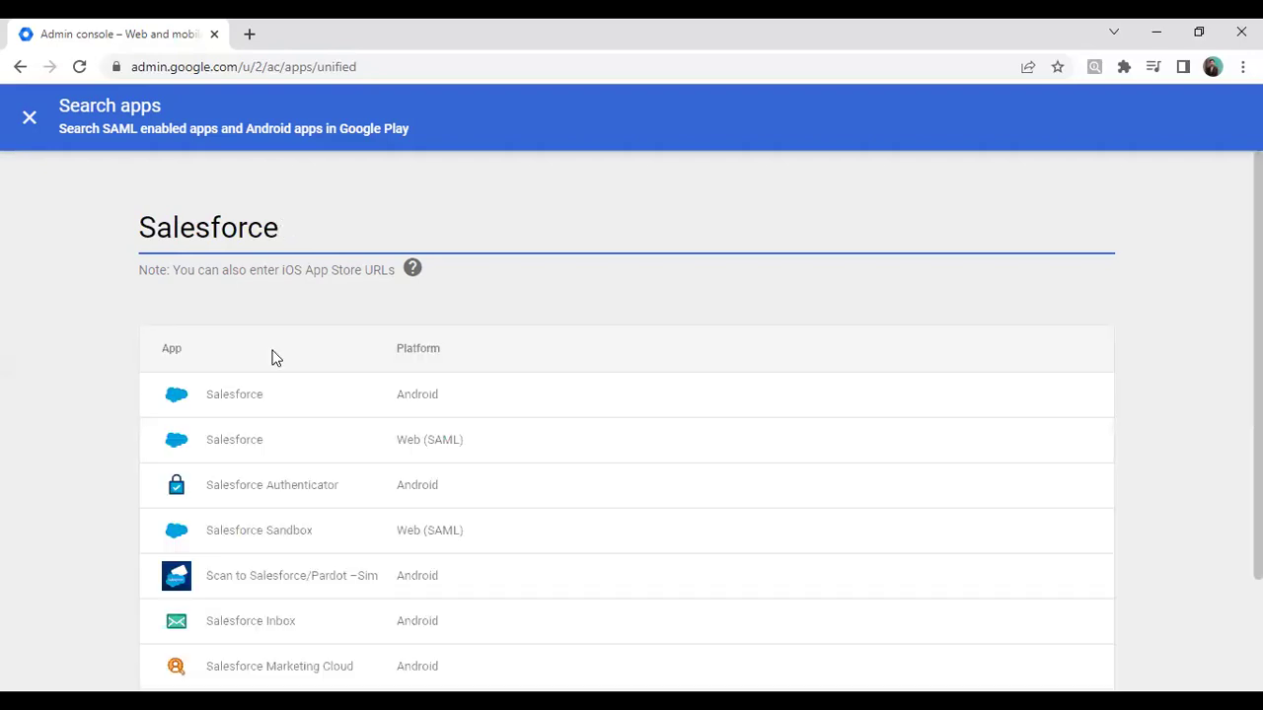
{"action": "scroll", "coordinate": [232, 320], "scroll_direction": "down", "scroll_amount": 1}
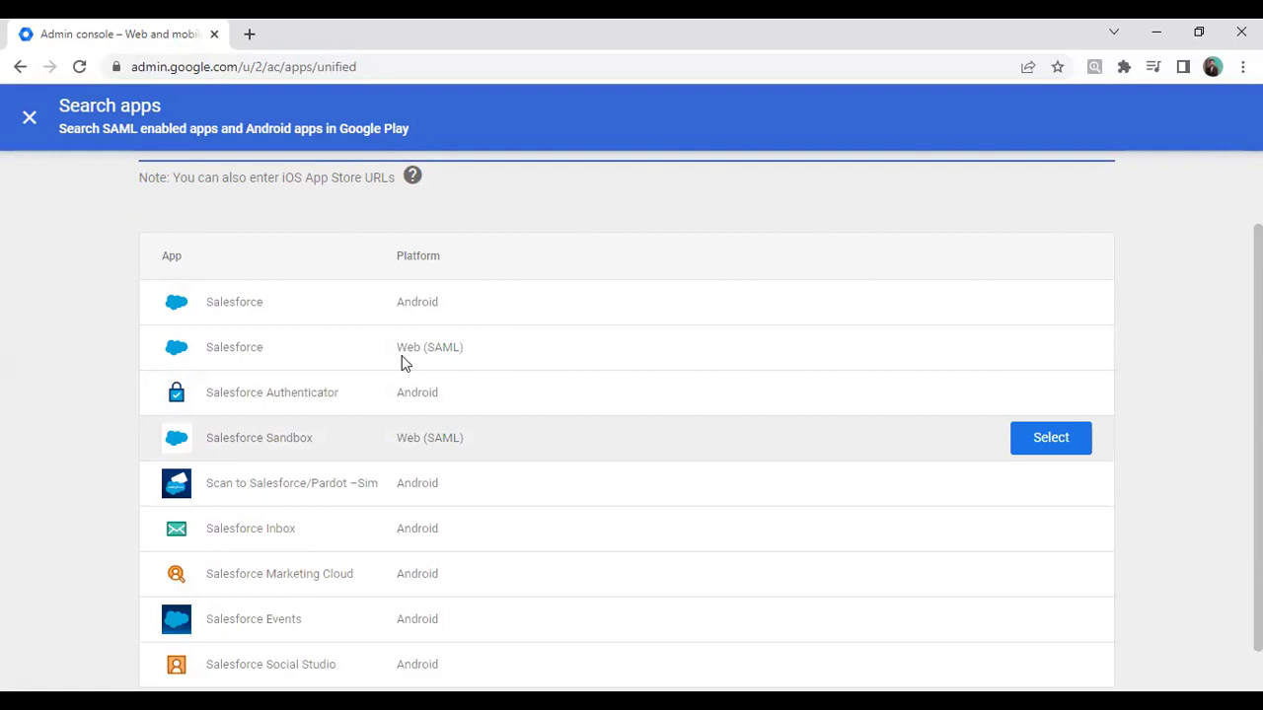
Step: Search Google for SAML in a new browser tab and examine how its definition describes the identity provider and service provider
{"action": "left_click", "coordinate": [246, 36]}
{"action": "type", "text": "SAML"}
{"action": "key", "text": "Return"}
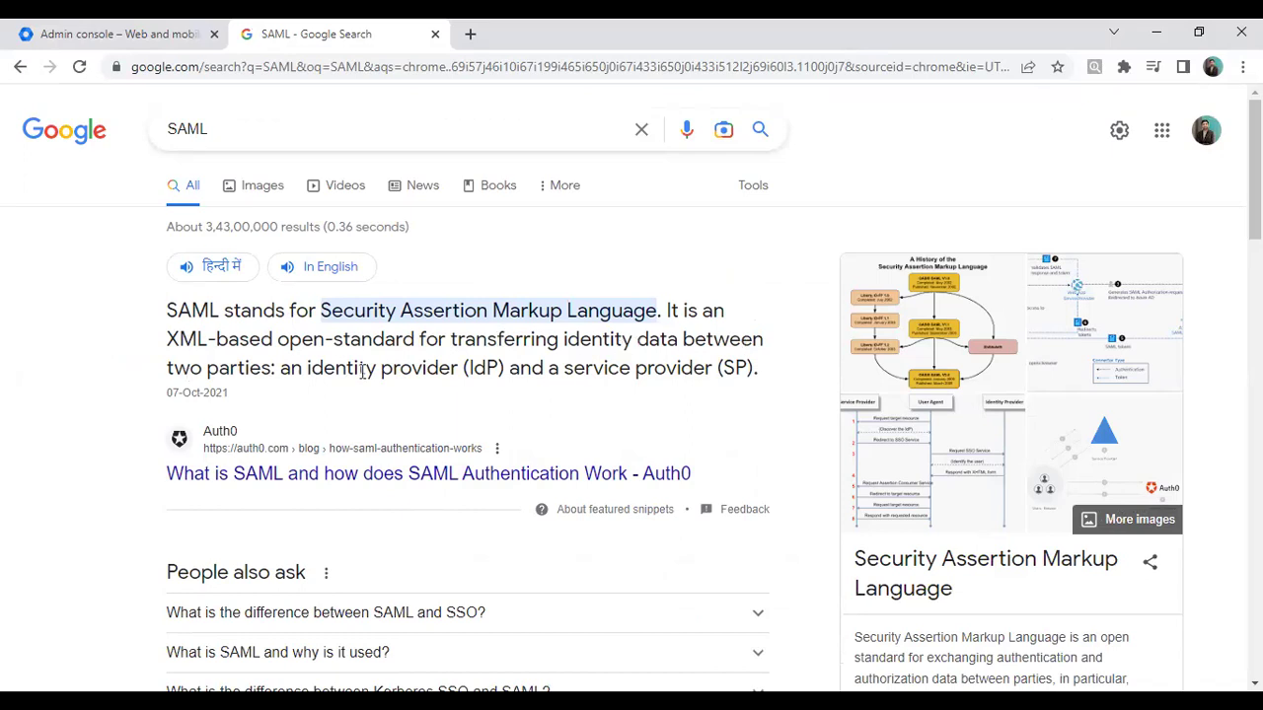
{"action": "left_click", "coordinate": [280, 372]}
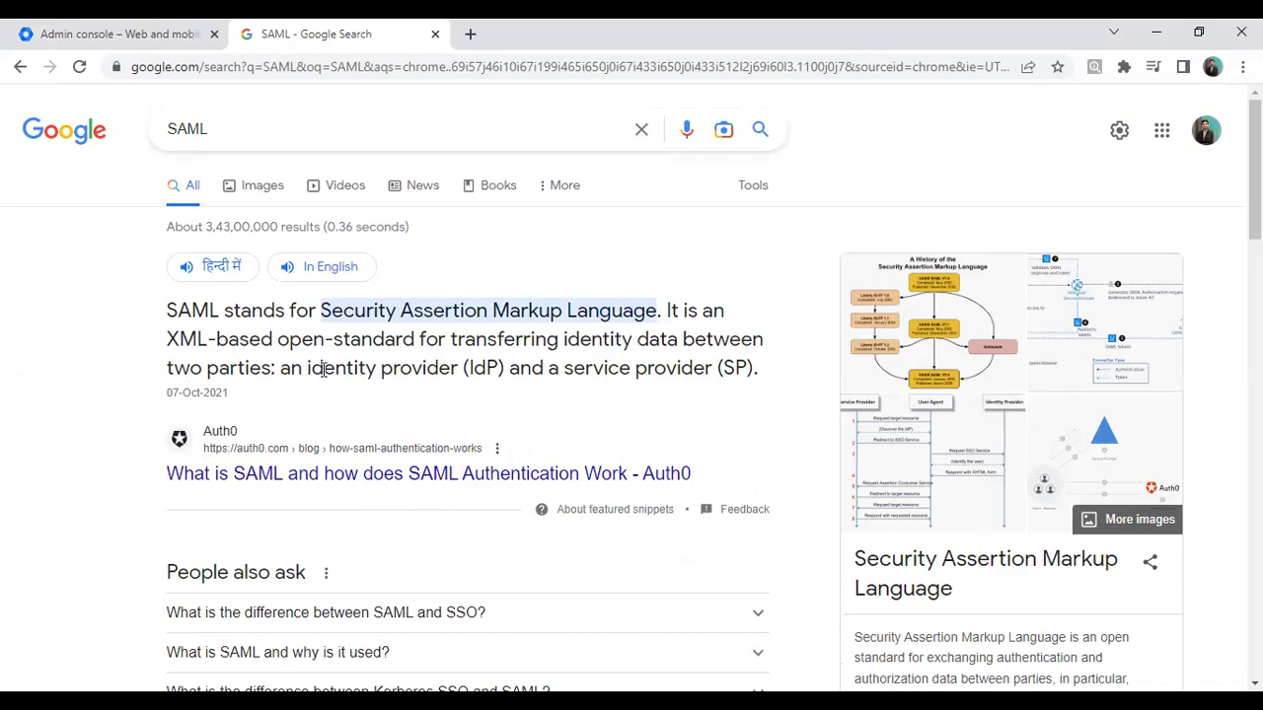
{"action": "left_click", "coordinate": [450, 372], "text": "shift"}
{"action": "left_click_drag", "start_coordinate": [543, 372], "coordinate": [730, 373]}
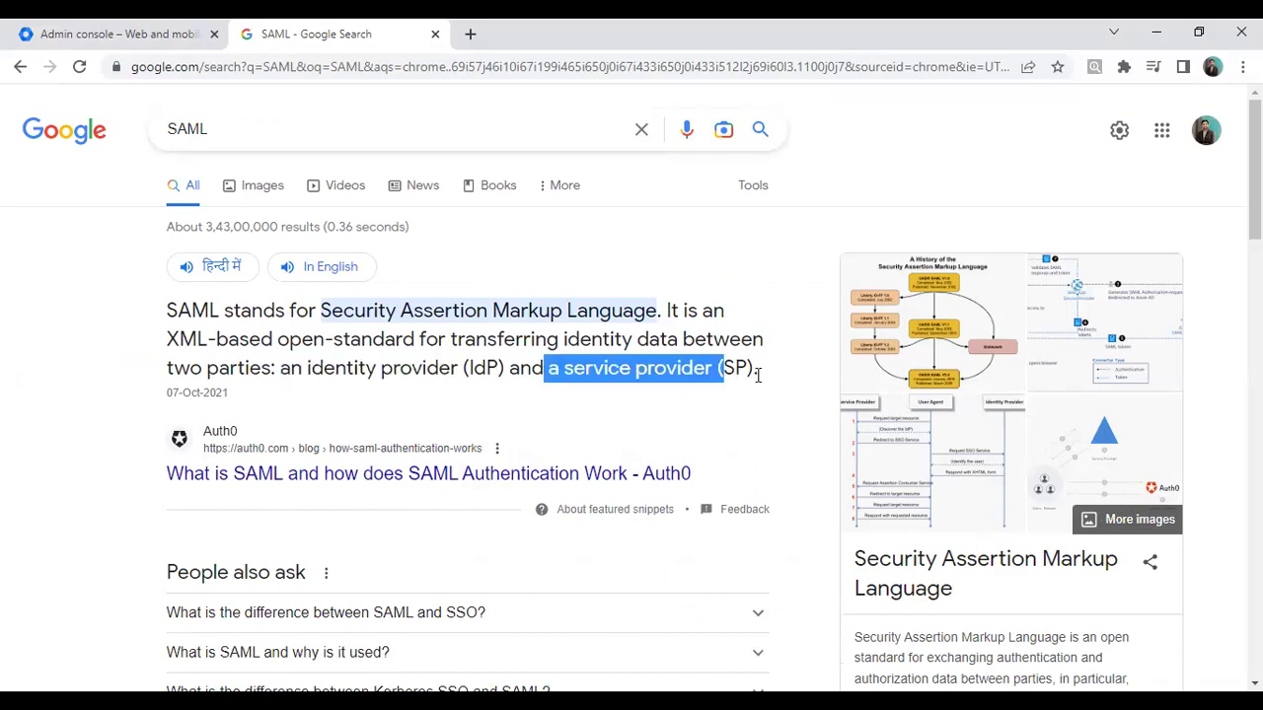
Step: Return to the Admin console's app search and select the Salesforce app with the Web (SAML) platform
{"action": "left_click", "coordinate": [74, 30]}
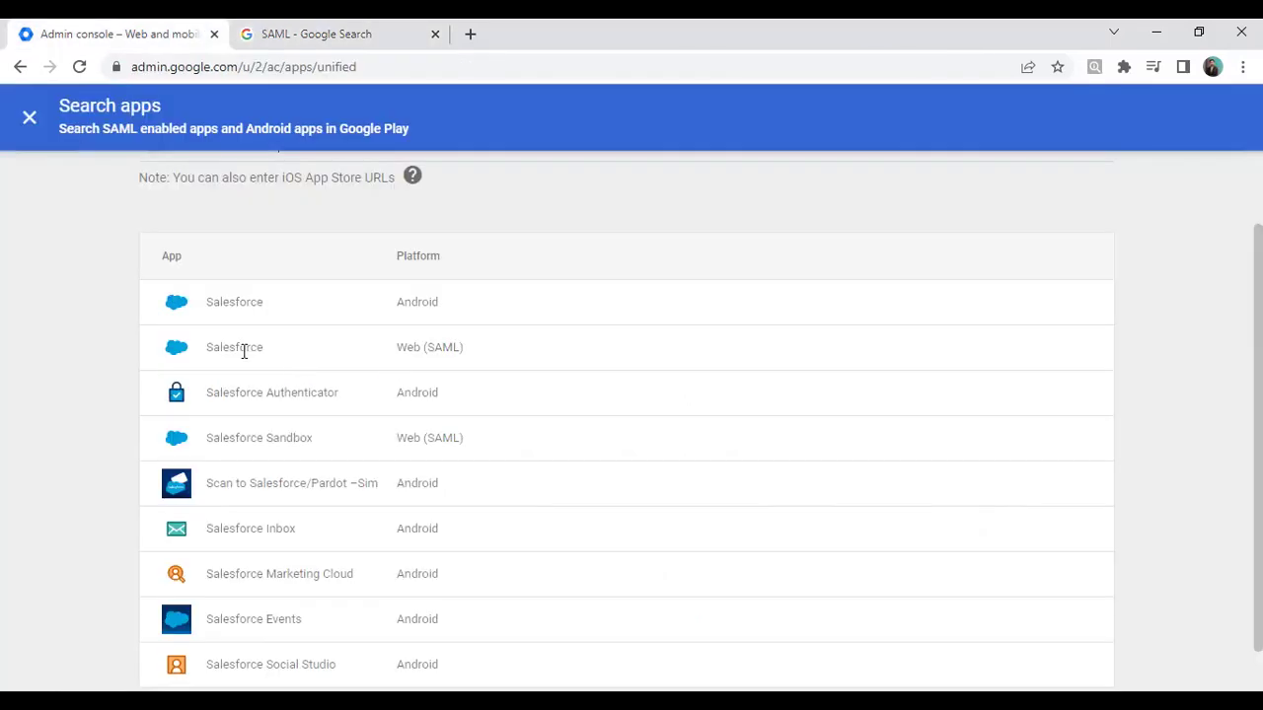
{"action": "mouse_move", "coordinate": [361, 365]}
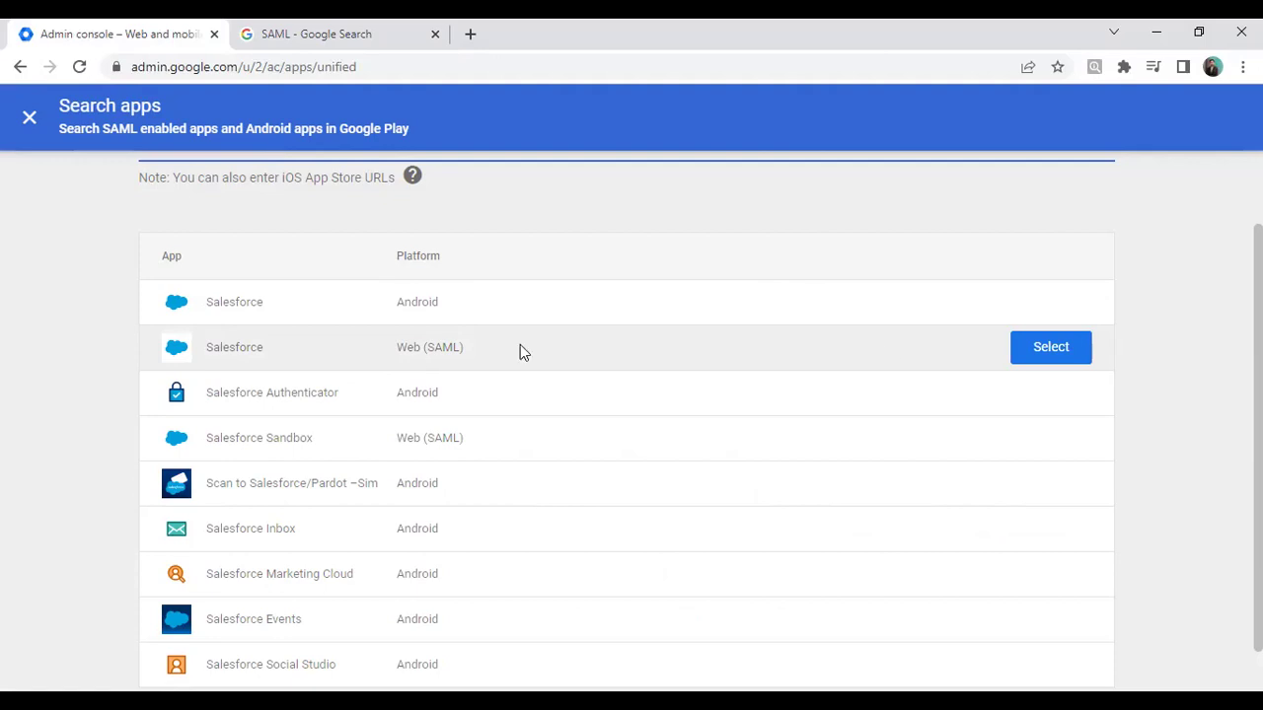
{"action": "left_click", "coordinate": [1052, 347]}
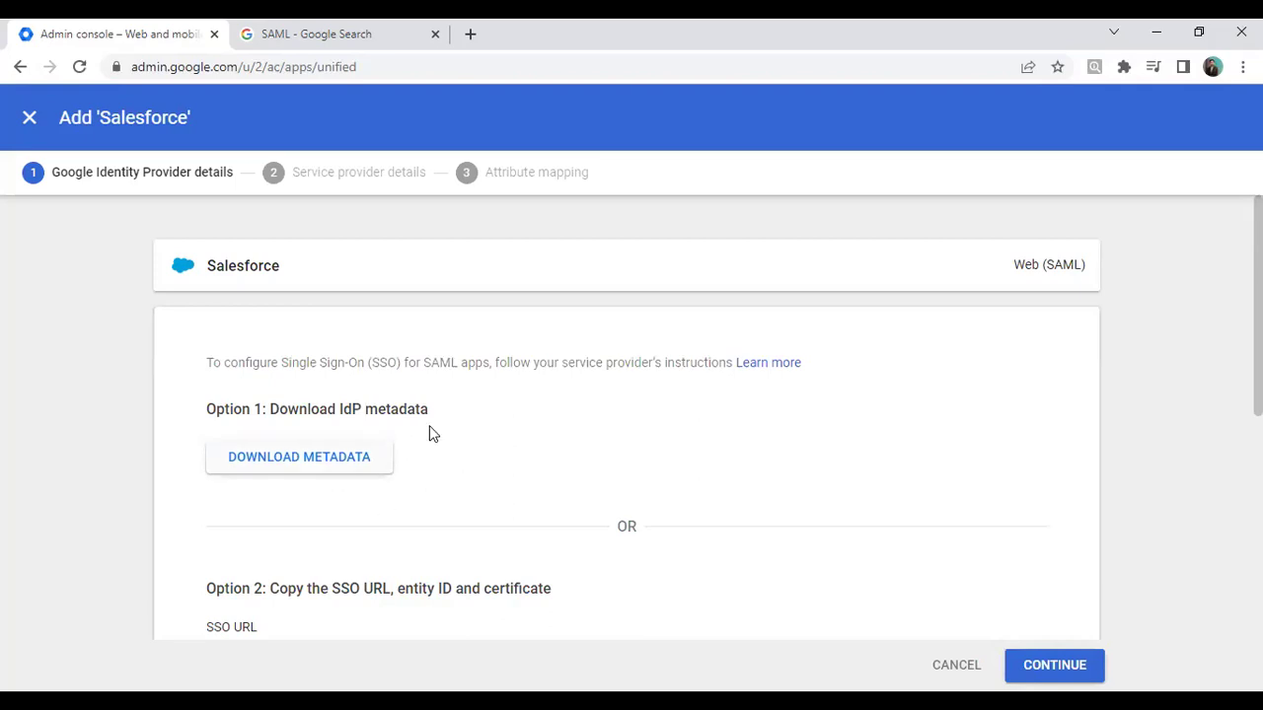
Step: Download the IdP metadata for Salesforce and save it in Downloads as the XML document GoogleIDPMetadata
{"action": "scroll", "coordinate": [431, 432], "scroll_direction": "down", "scroll_amount": 1}
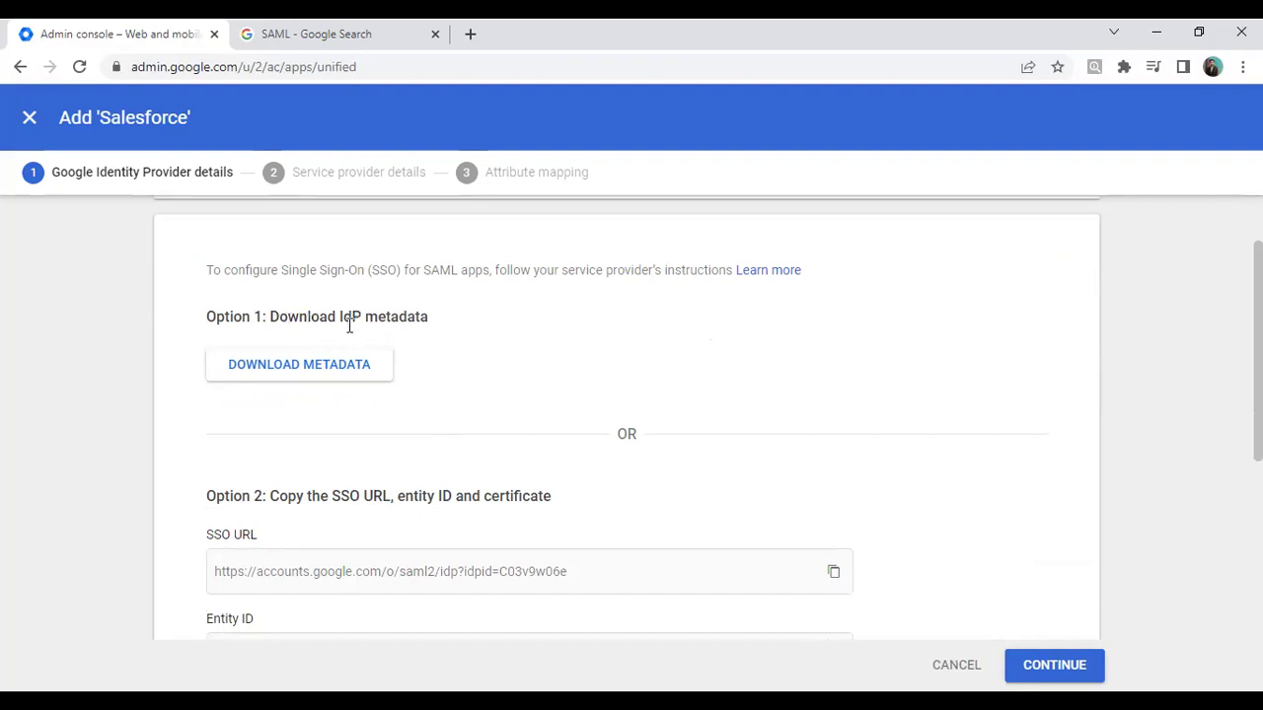
{"action": "scroll", "coordinate": [514, 370], "scroll_direction": "down", "scroll_amount": 2}
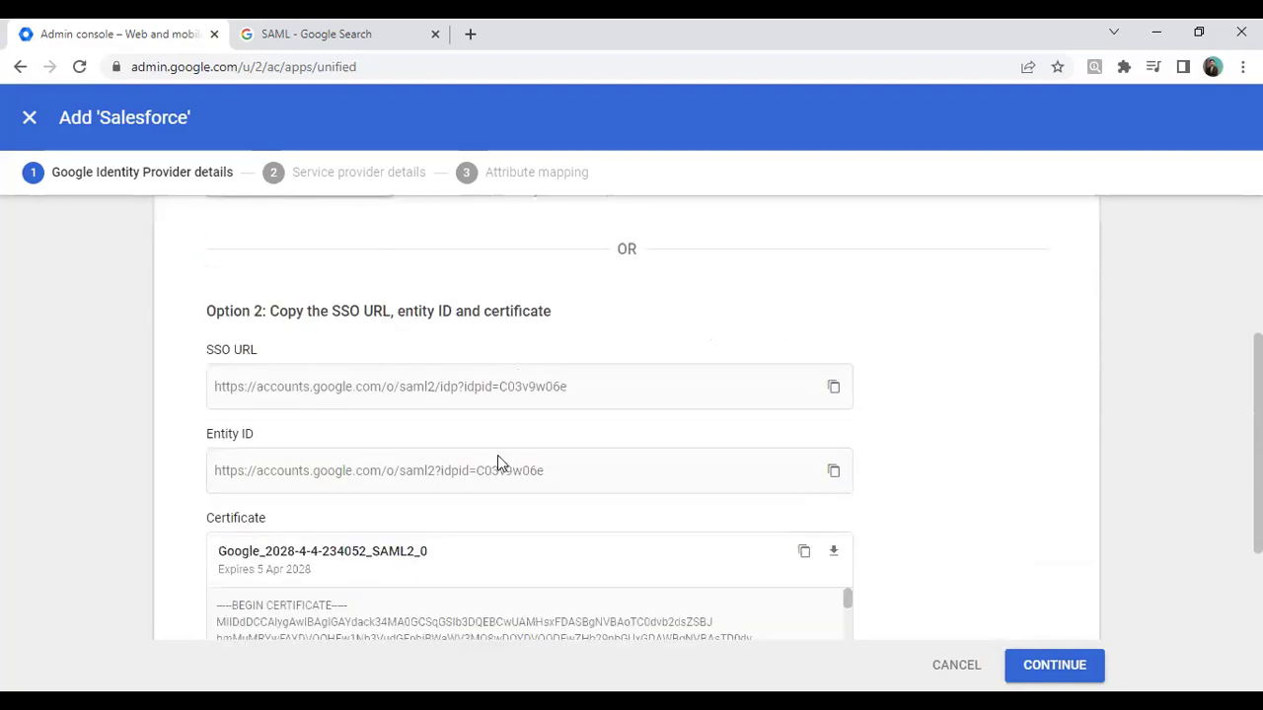
{"action": "scroll", "coordinate": [498, 461], "scroll_direction": "down", "scroll_amount": 2}
{"action": "scroll", "coordinate": [322, 483], "scroll_direction": "up", "scroll_amount": 5}
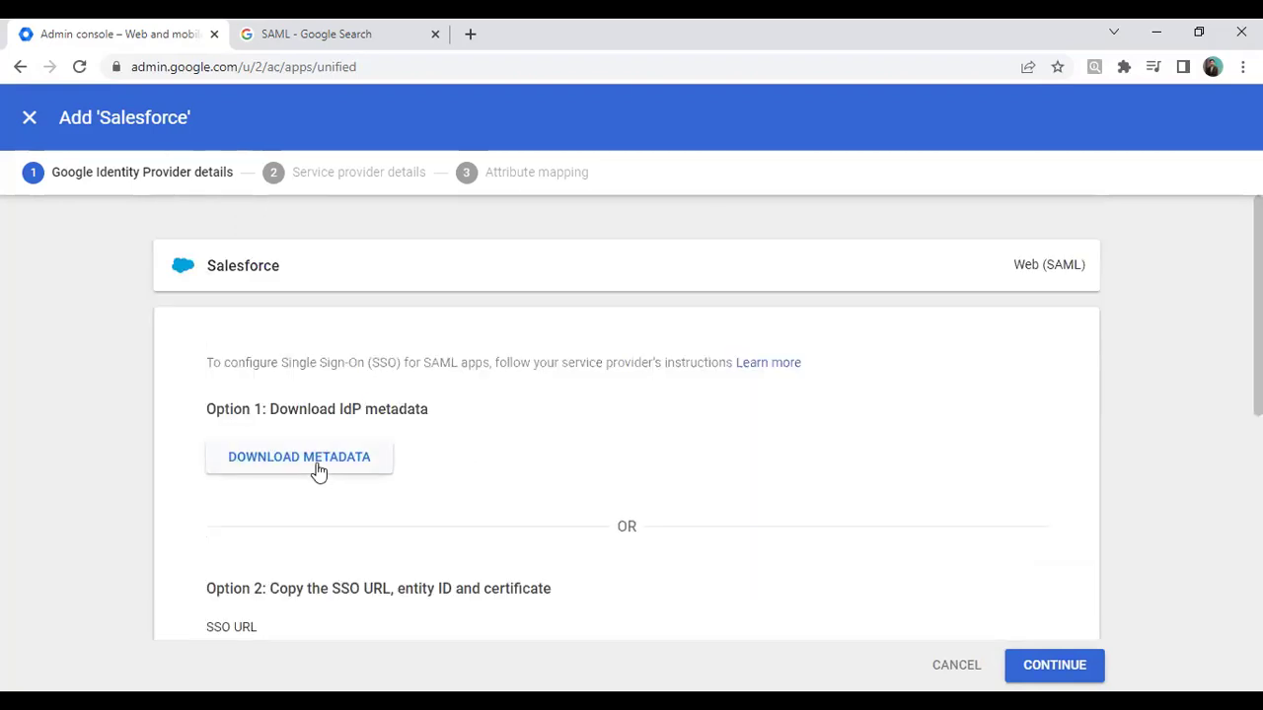
{"action": "left_click", "coordinate": [317, 464]}
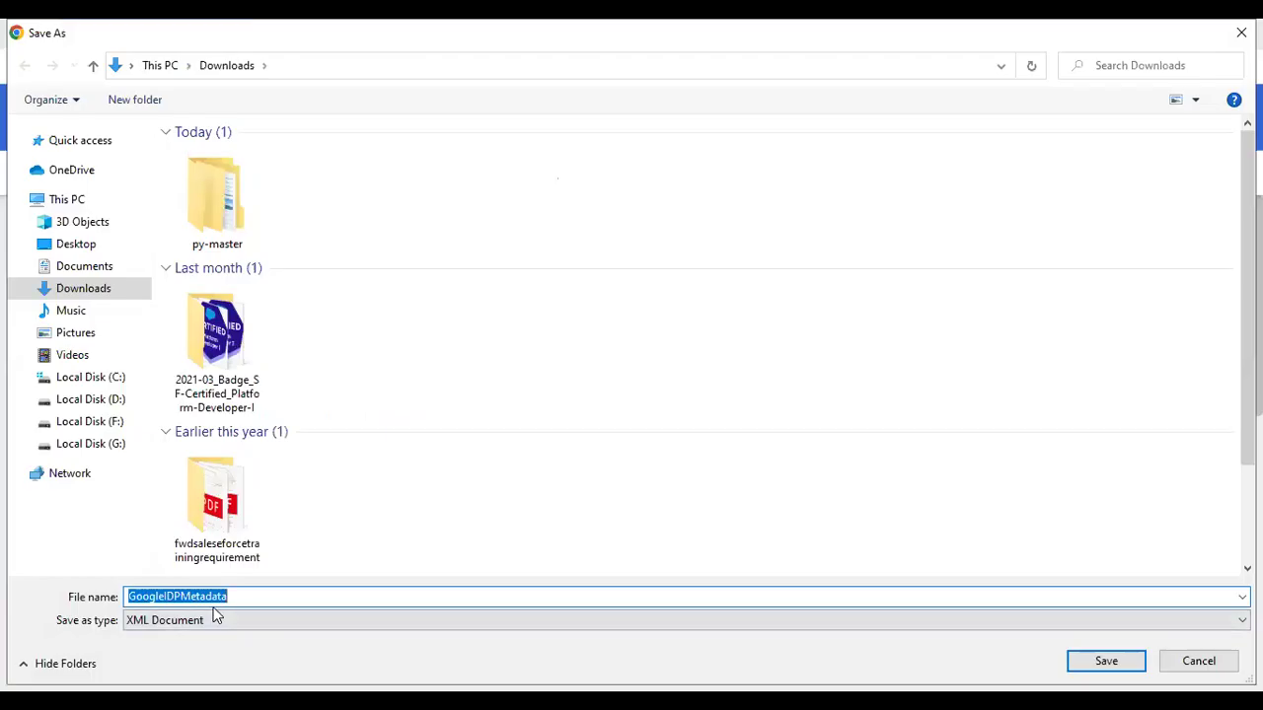
{"action": "left_click", "coordinate": [1094, 669]}
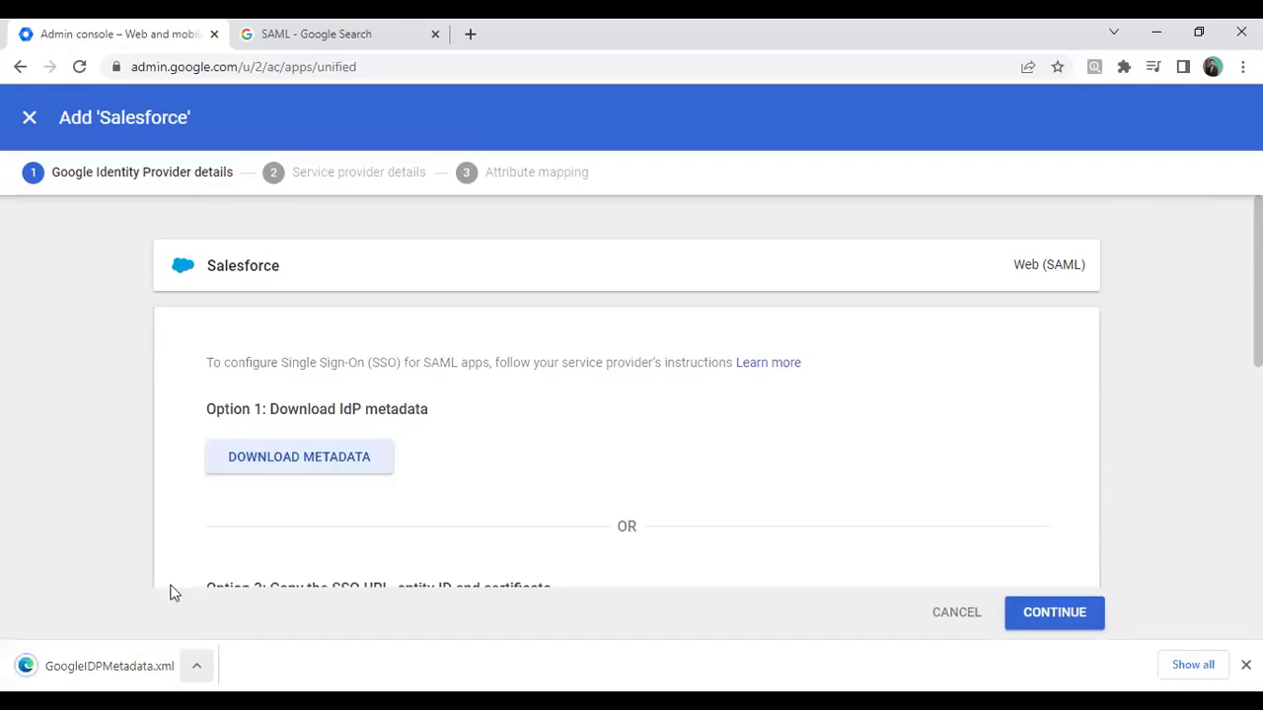
Step: Review the identity provider wording in the Google SAML definition, and go back to the Admin console's Salesforce setup
{"action": "left_click", "coordinate": [316, 34]}
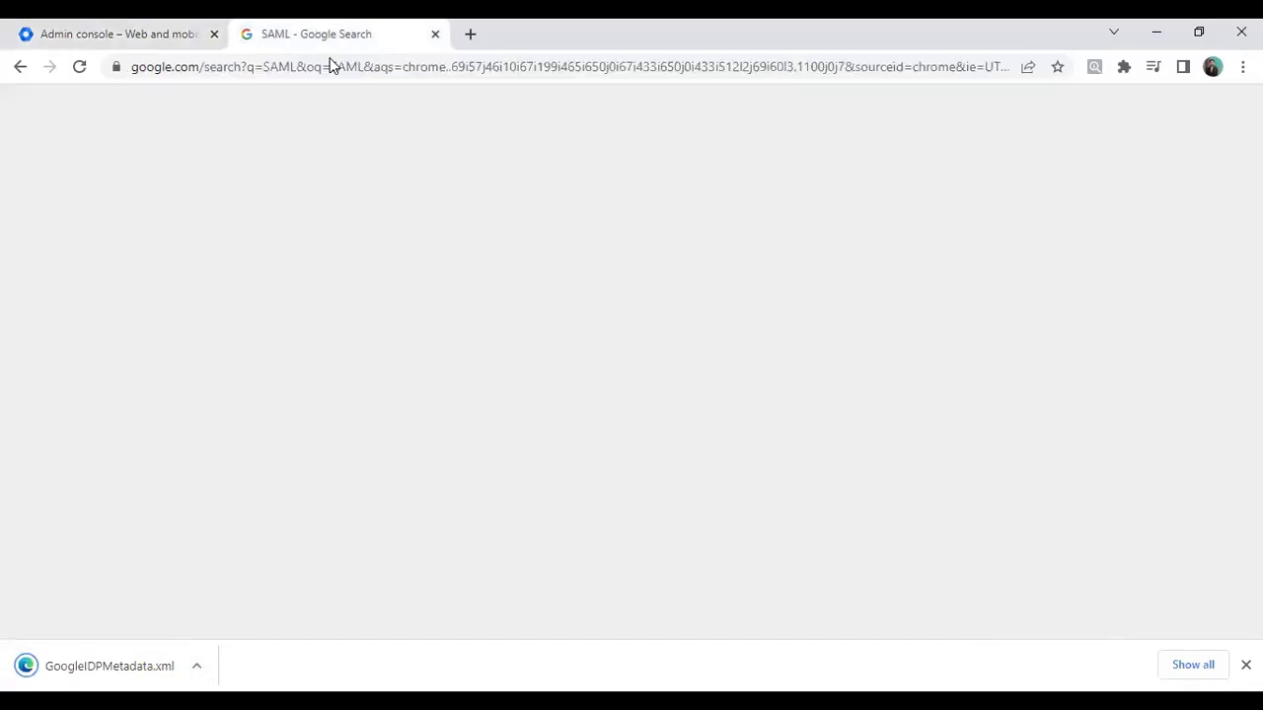
{"action": "left_click_drag", "start_coordinate": [293, 368], "coordinate": [514, 370]}
{"action": "left_click", "coordinate": [111, 32]}
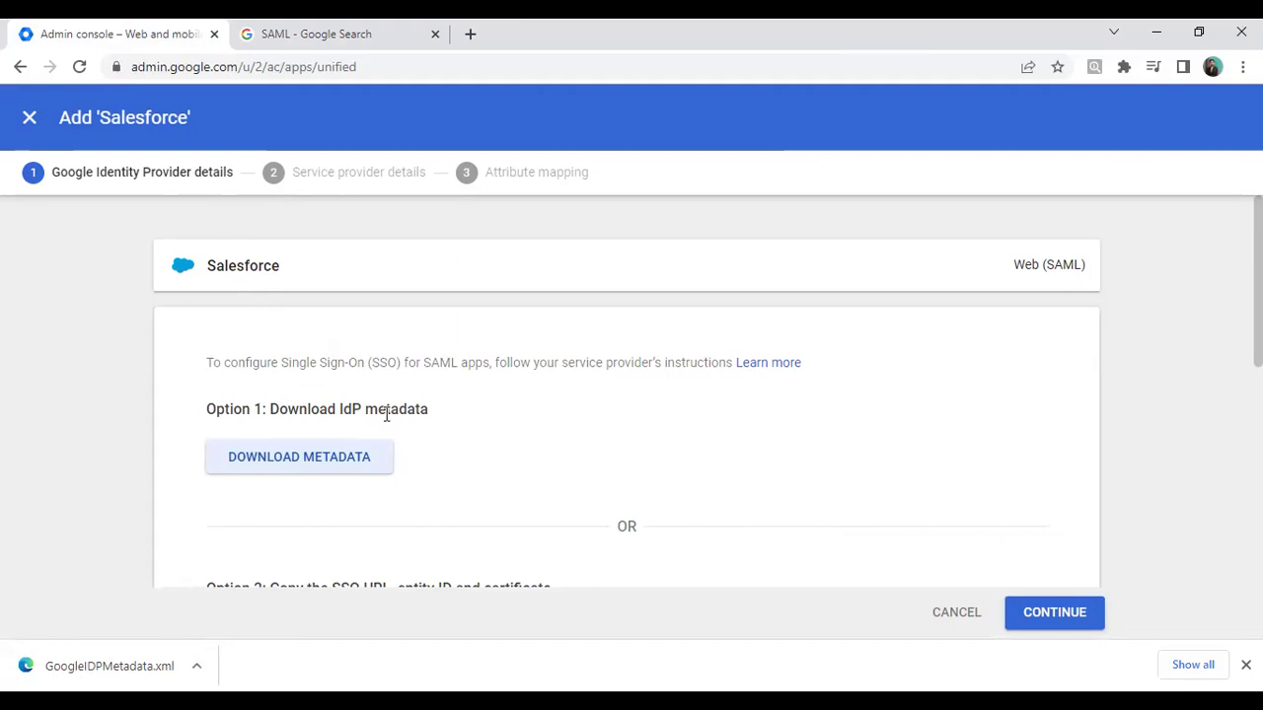
Step: Continue to the service provider details for Salesforce, dismiss the download notice and examine the ACS URL format
{"action": "key", "text": "Return"}
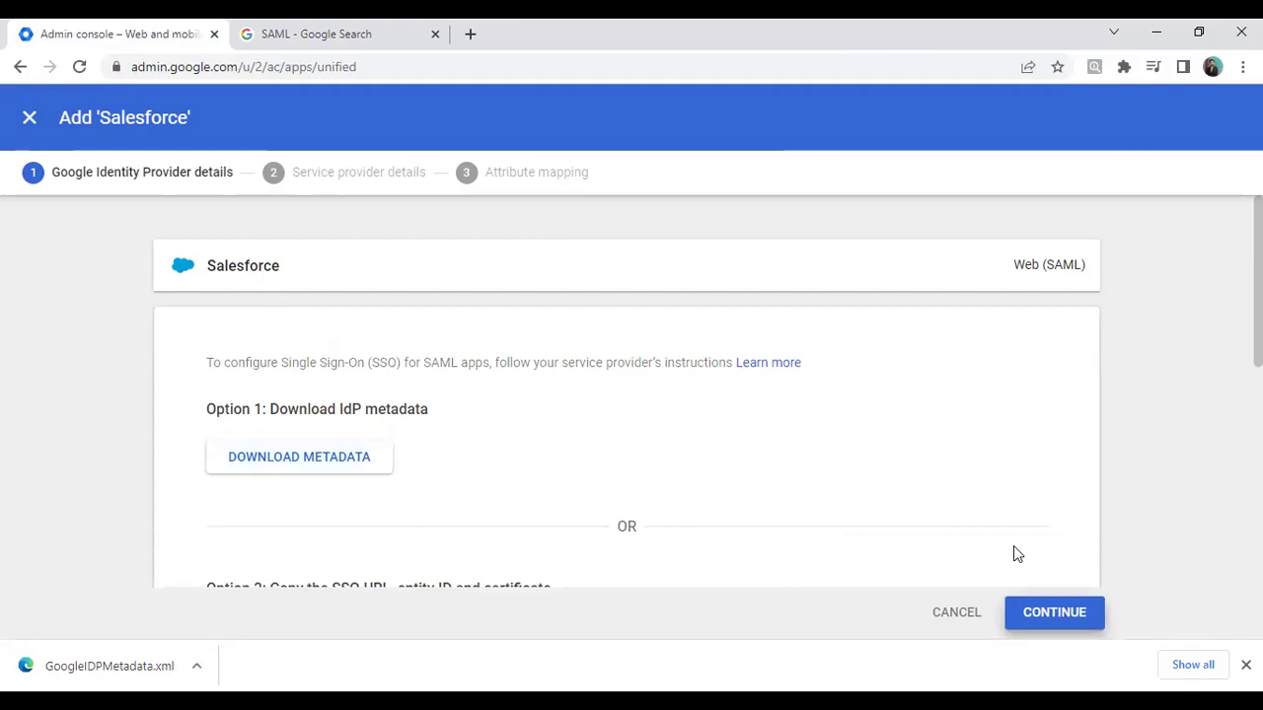
{"action": "left_click", "coordinate": [1247, 665]}
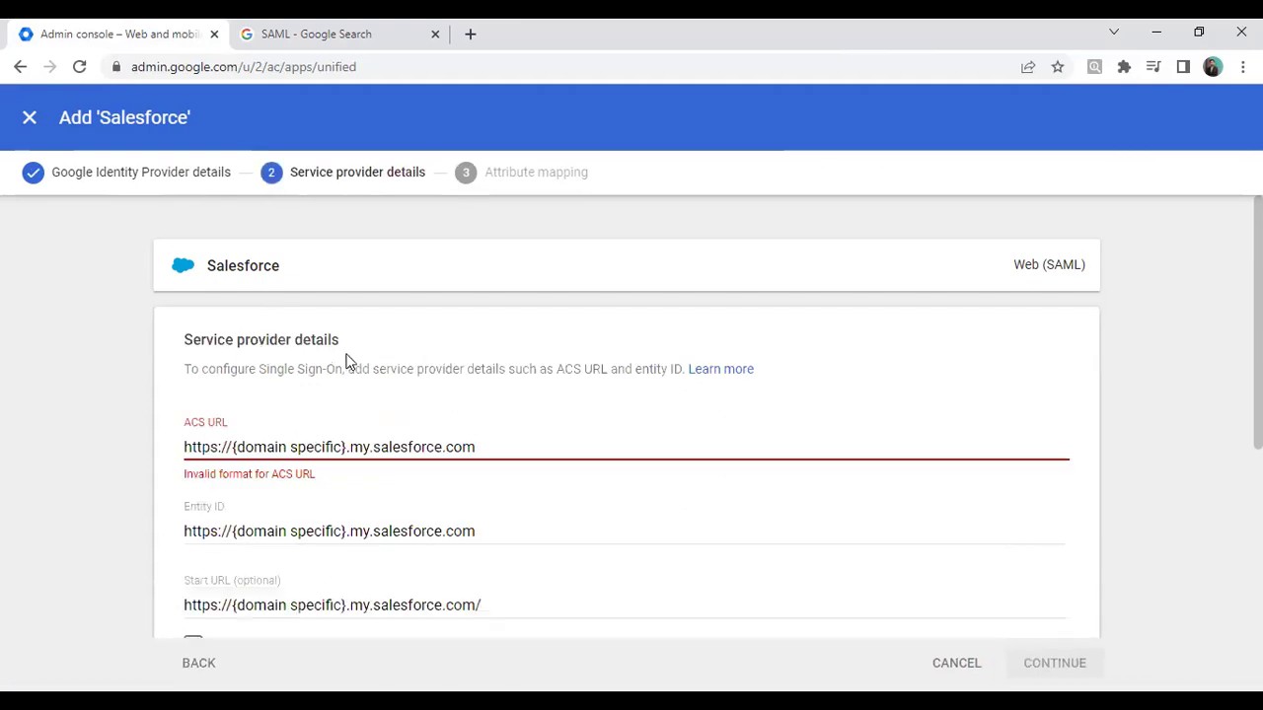
{"action": "scroll", "coordinate": [296, 360], "scroll_direction": "down", "scroll_amount": 1}
{"action": "left_click_drag", "start_coordinate": [185, 247], "coordinate": [332, 248]}
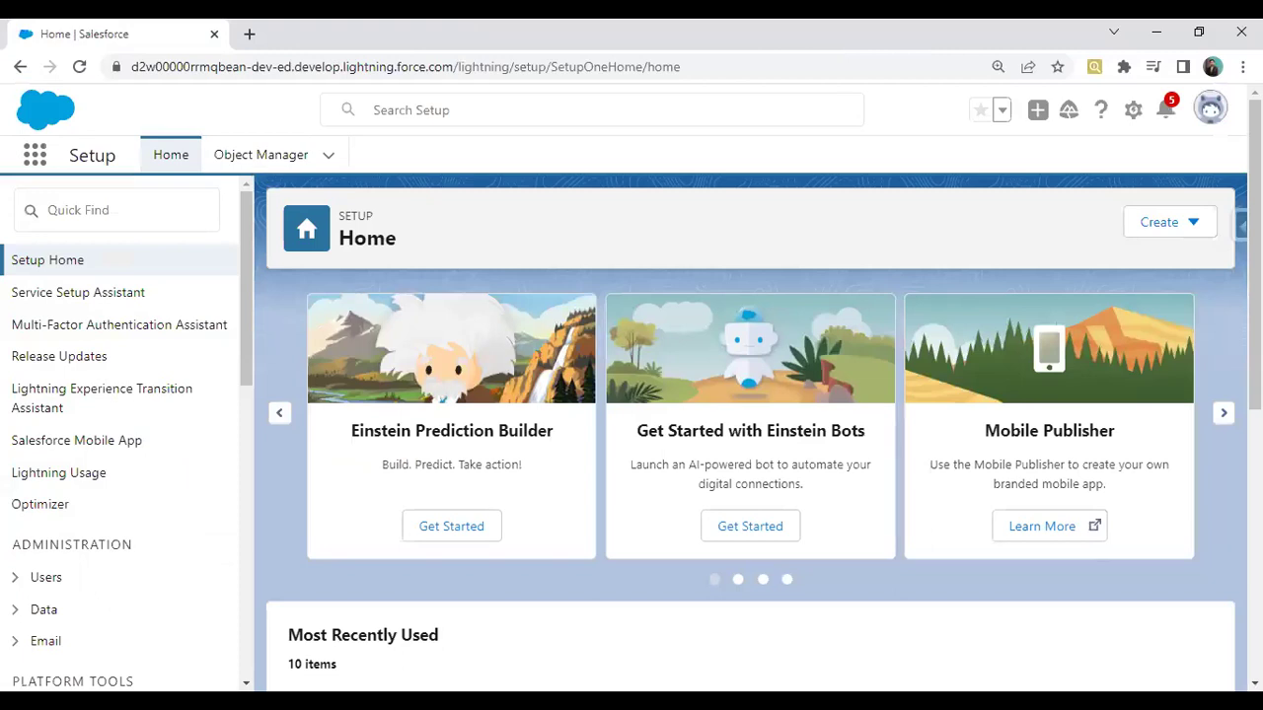
Step: Switch to Salesforce Setup and examine the domain part and full URL in the browser address
{"action": "left_click", "coordinate": [254, 66]}
{"action": "double_click", "coordinate": [232, 67]}
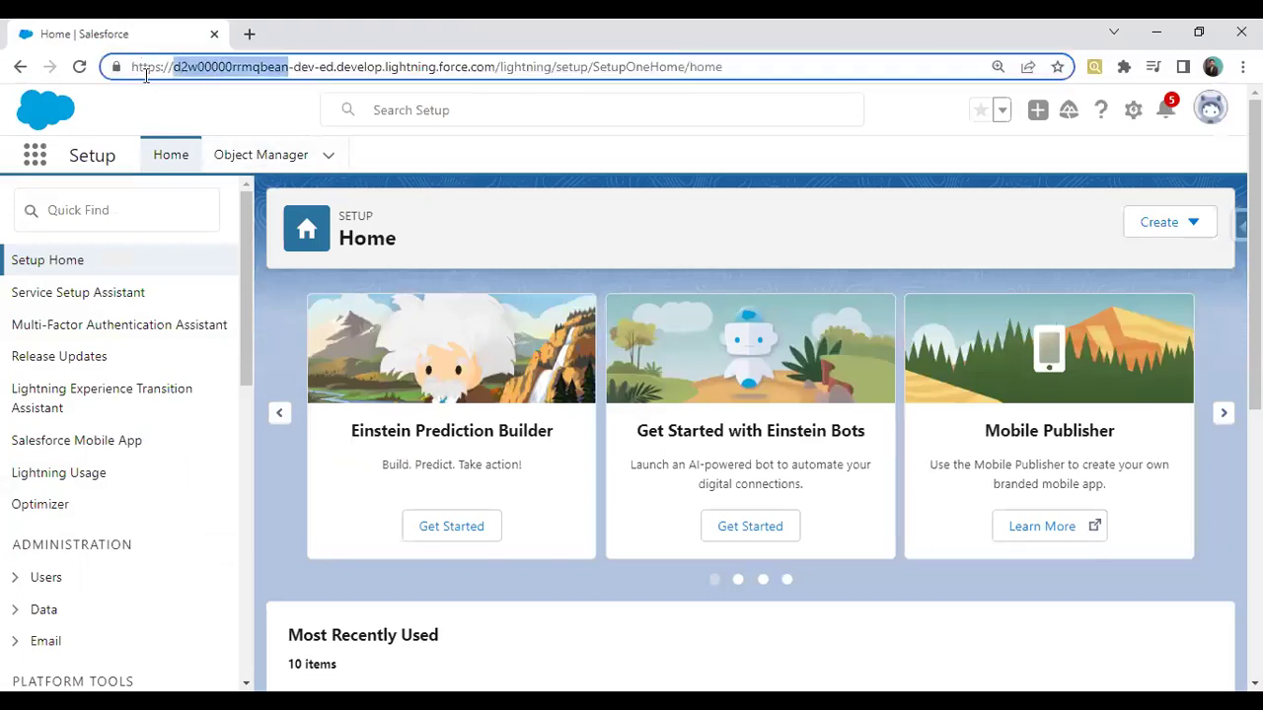
{"action": "left_click_drag", "start_coordinate": [133, 66], "coordinate": [730, 67]}
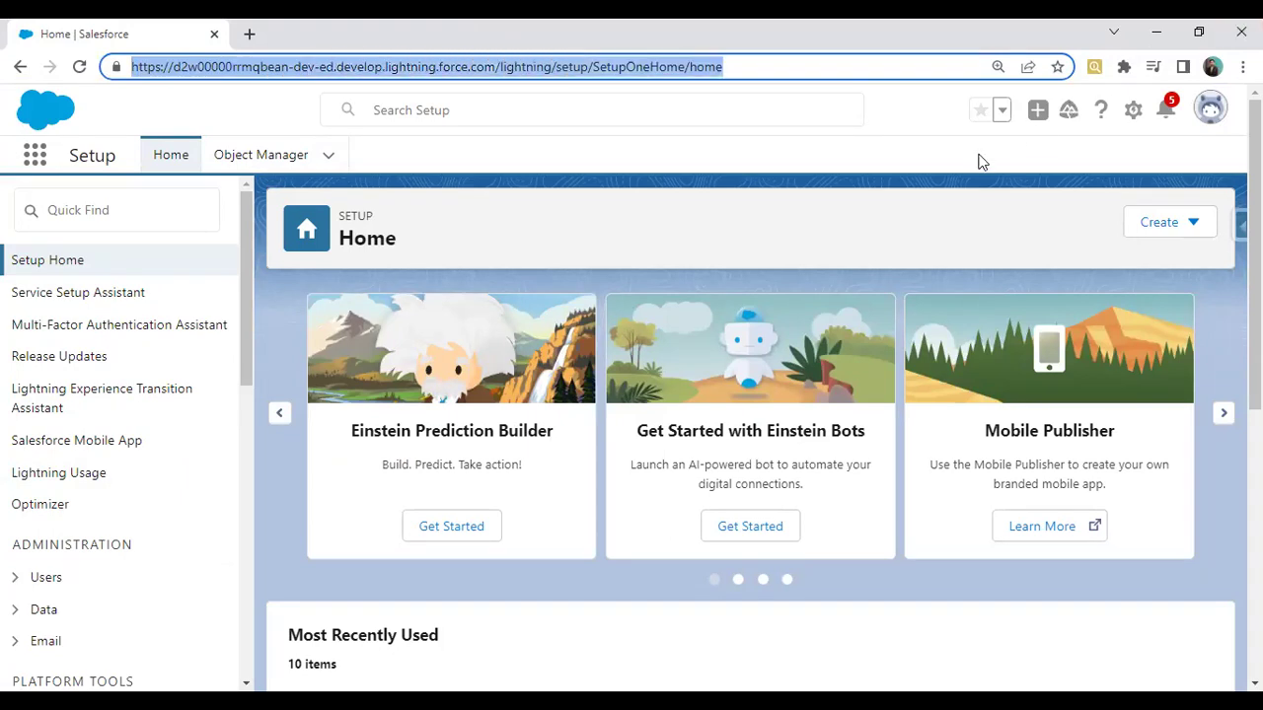
Step: Find My Domain in Salesforce Setup and open its settings page
{"action": "left_click", "coordinate": [123, 210]}
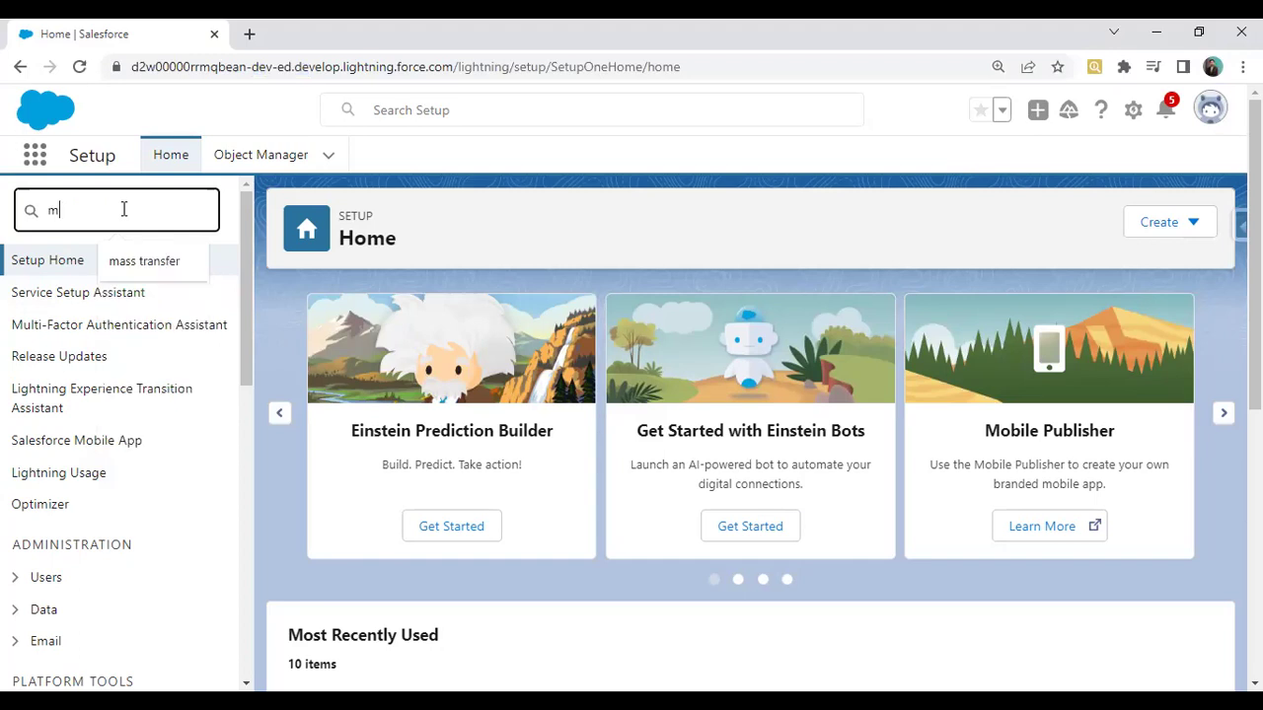
{"action": "type", "text": "y domain"}
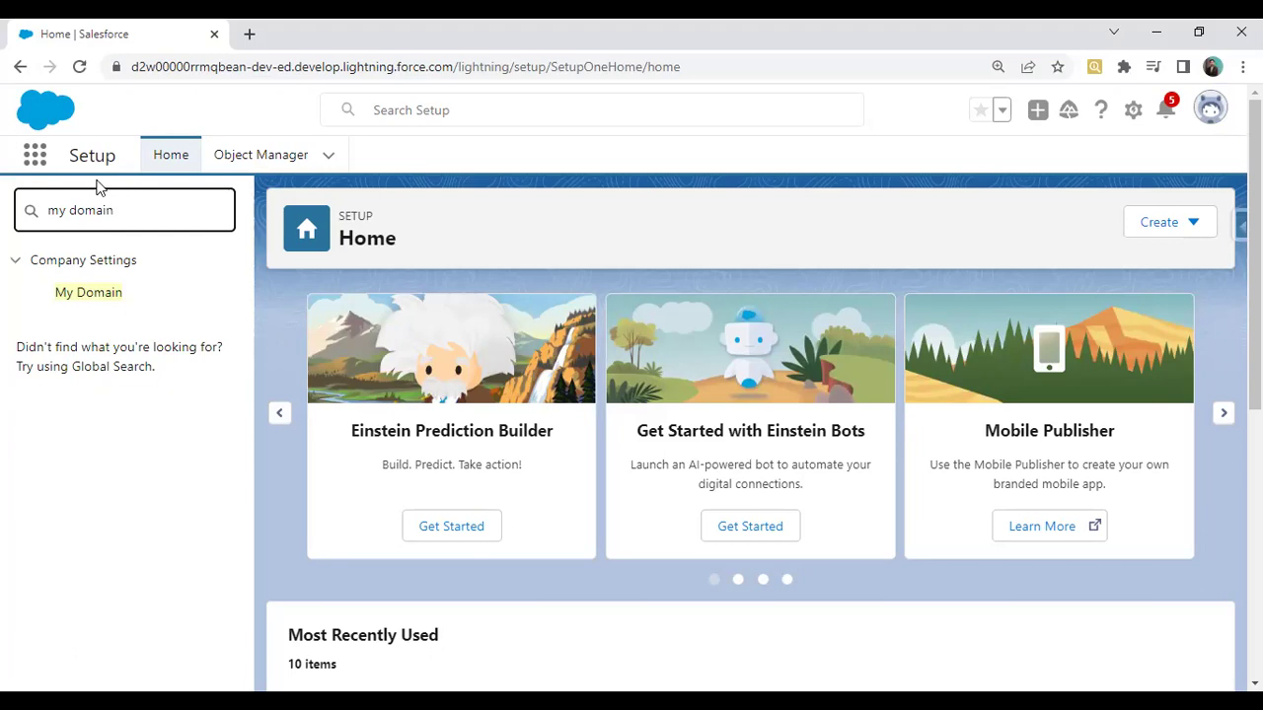
{"action": "left_click", "coordinate": [99, 294]}
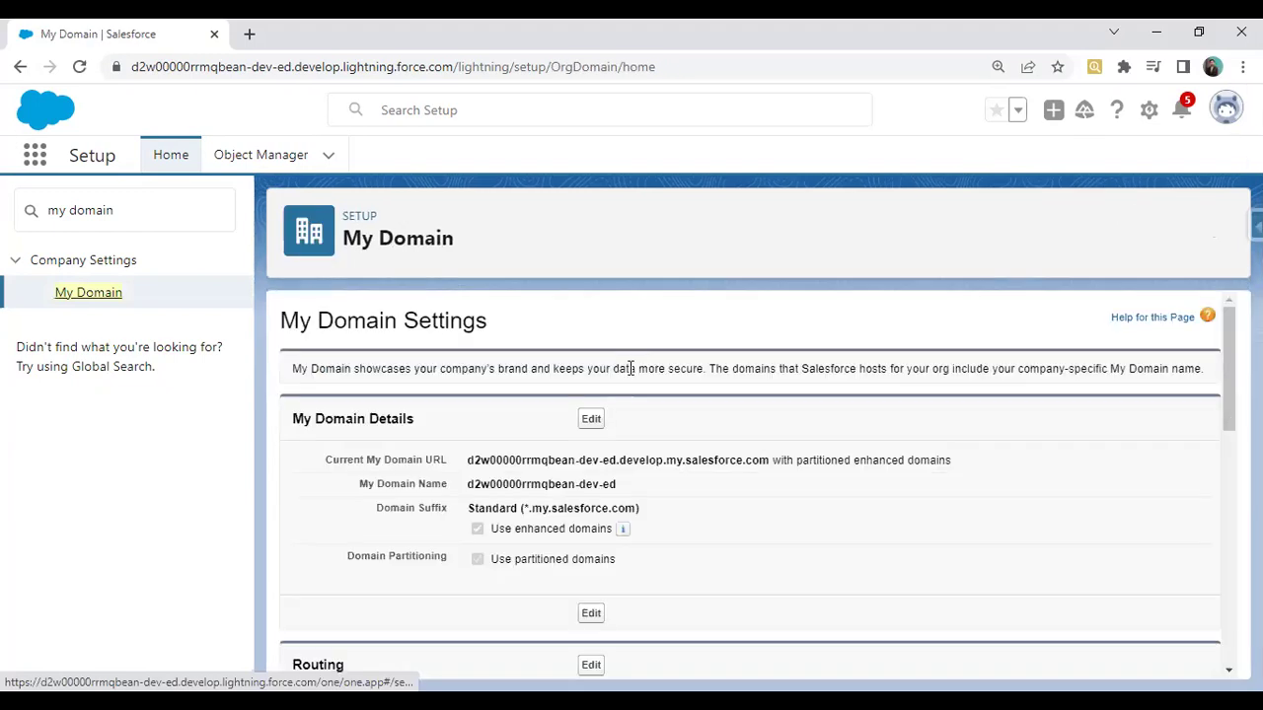
Step: Select the Current My Domain URL in the My Domain Details section
{"action": "scroll", "coordinate": [665, 445], "scroll_direction": "down", "scroll_amount": 1}
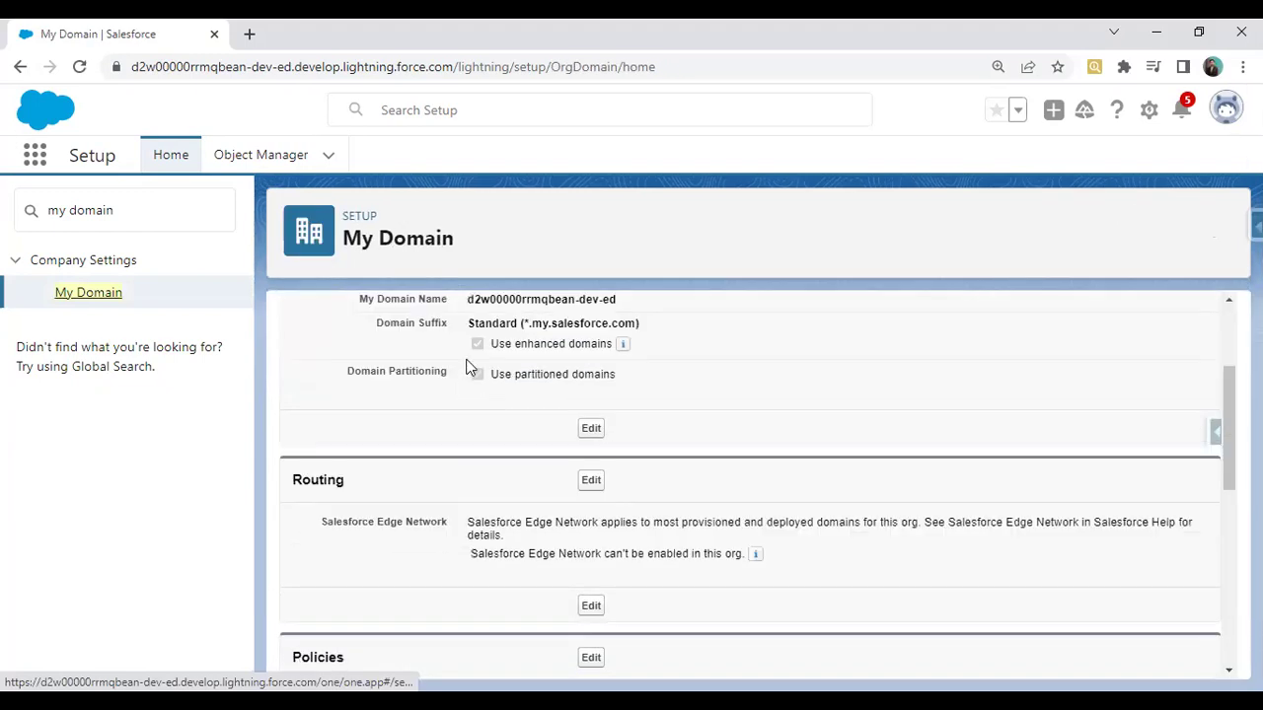
{"action": "left_click_drag", "start_coordinate": [468, 368], "coordinate": [767, 369]}
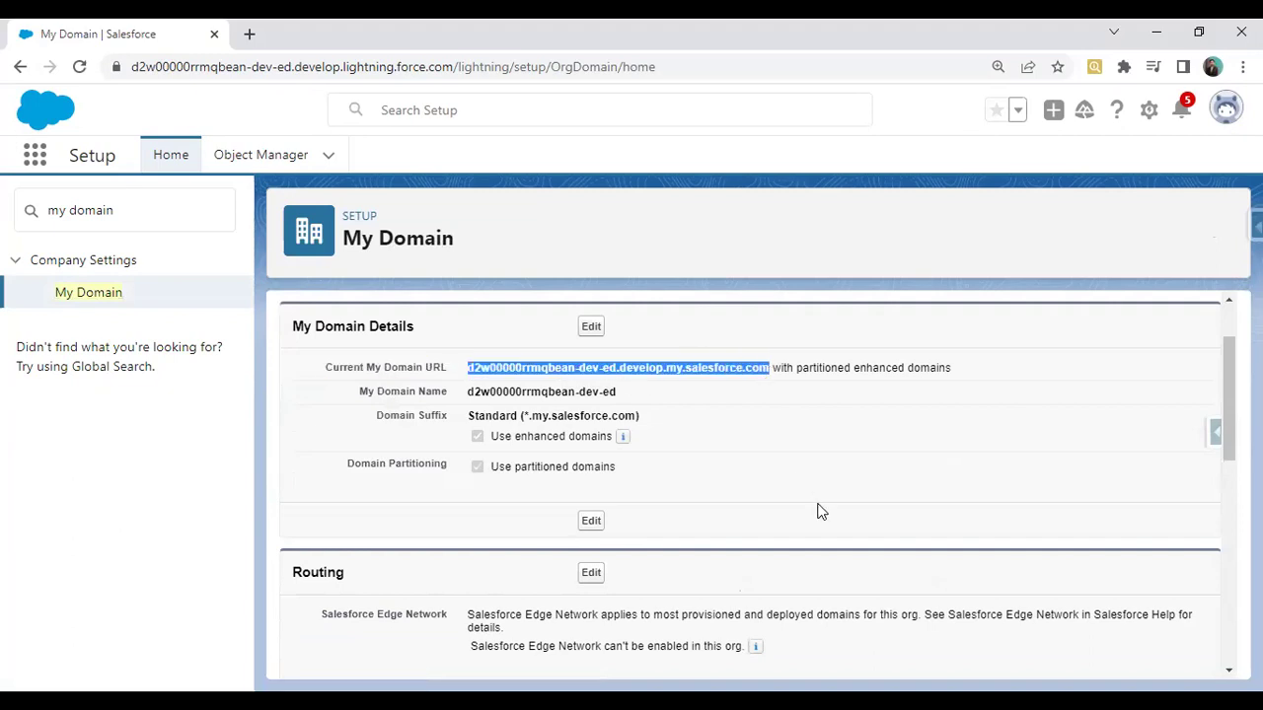
{"action": "key", "text": "alt"}
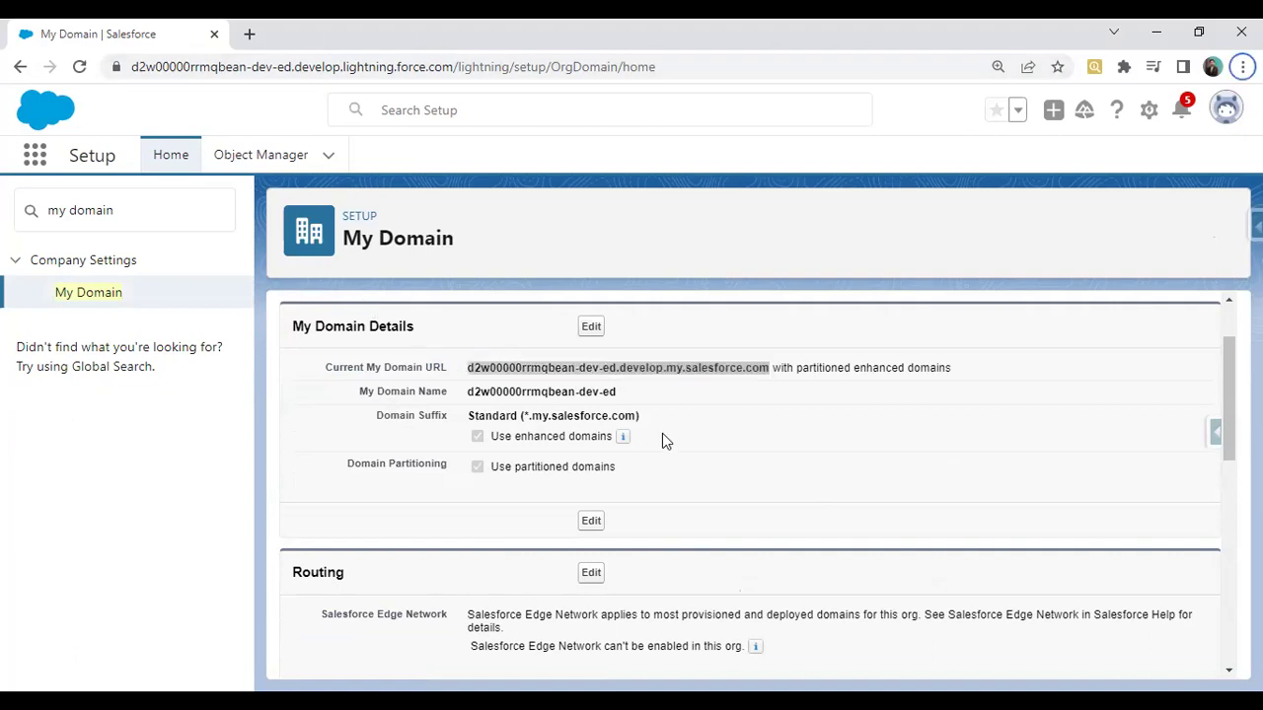
Step: Examine the base URL in the Salesforce browser address and compare it with the ACS URL format in the Google Admin console
{"action": "left_click", "coordinate": [179, 74]}
{"action": "left_click", "coordinate": [145, 69]}
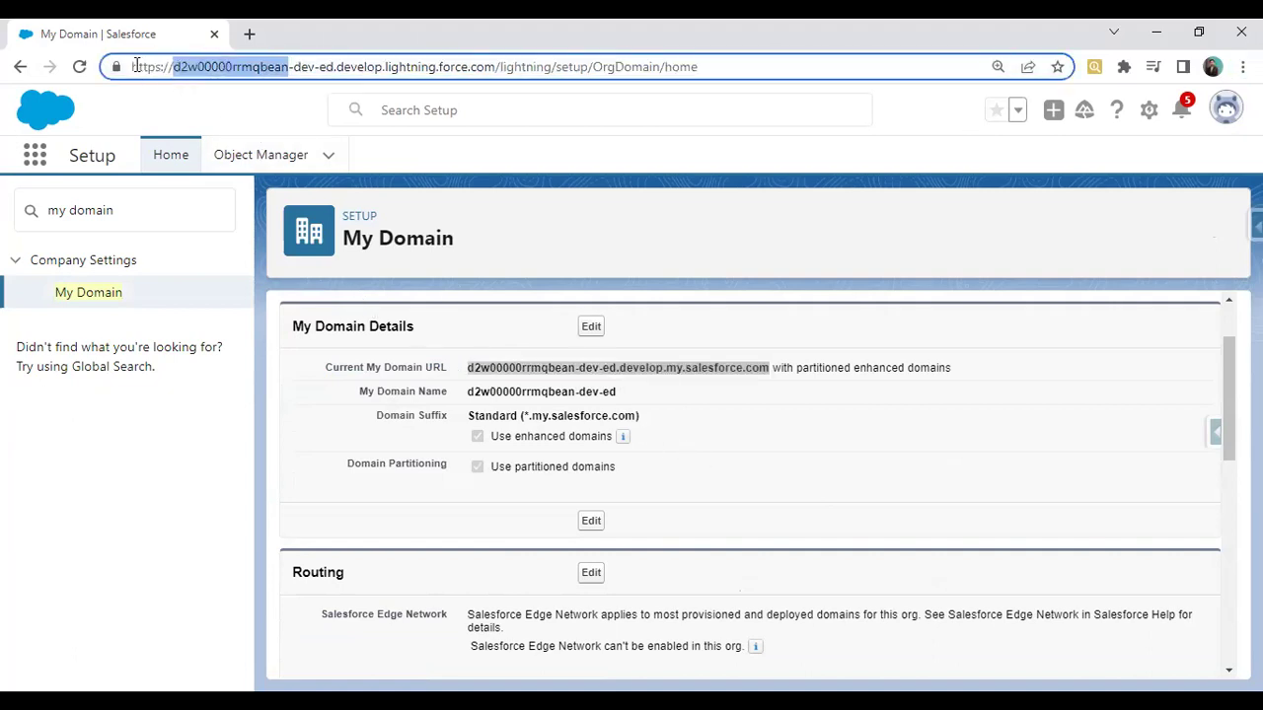
{"action": "left_click_drag", "start_coordinate": [135, 67], "coordinate": [495, 65]}
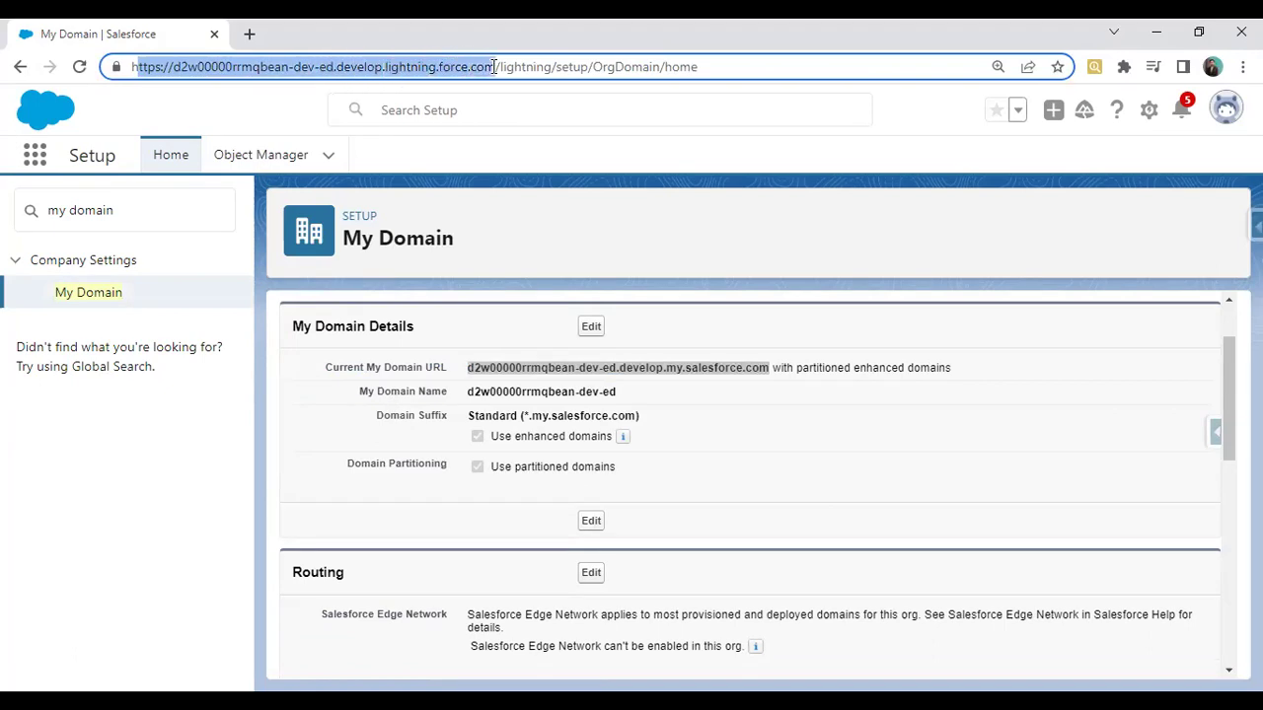
{"action": "left_click", "coordinate": [135, 67]}
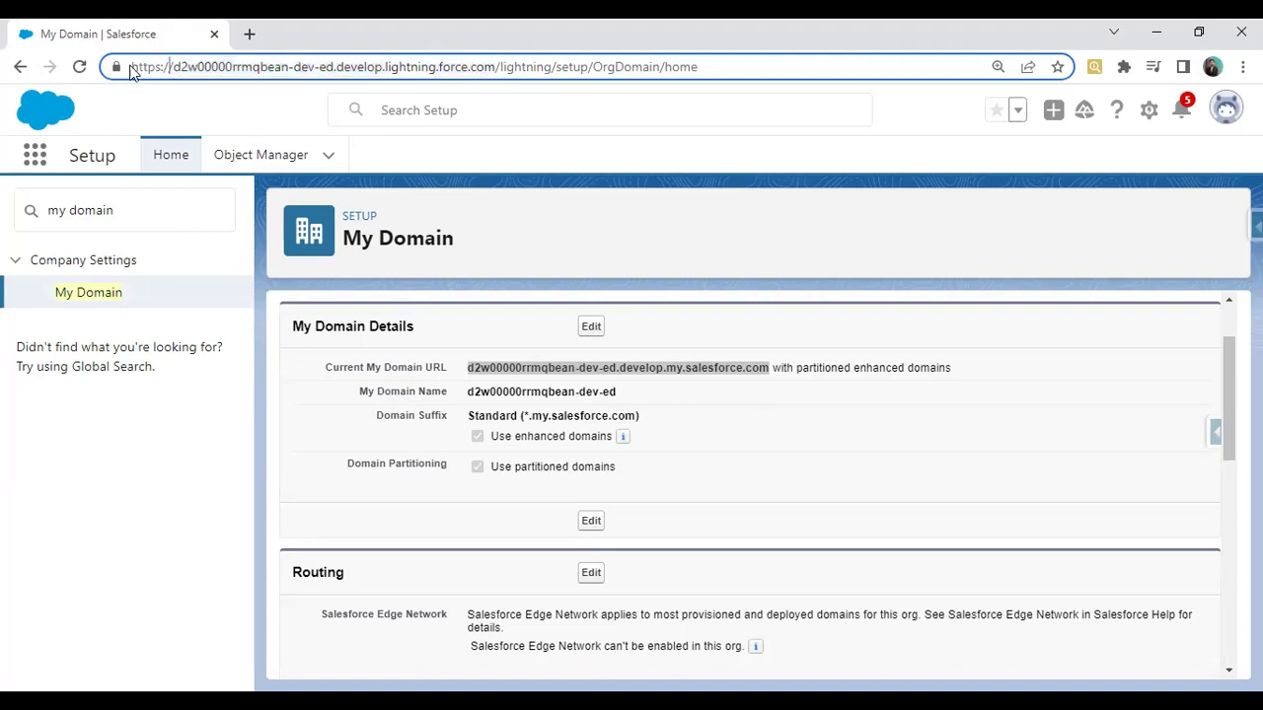
{"action": "left_click_drag", "start_coordinate": [135, 67], "coordinate": [495, 69]}
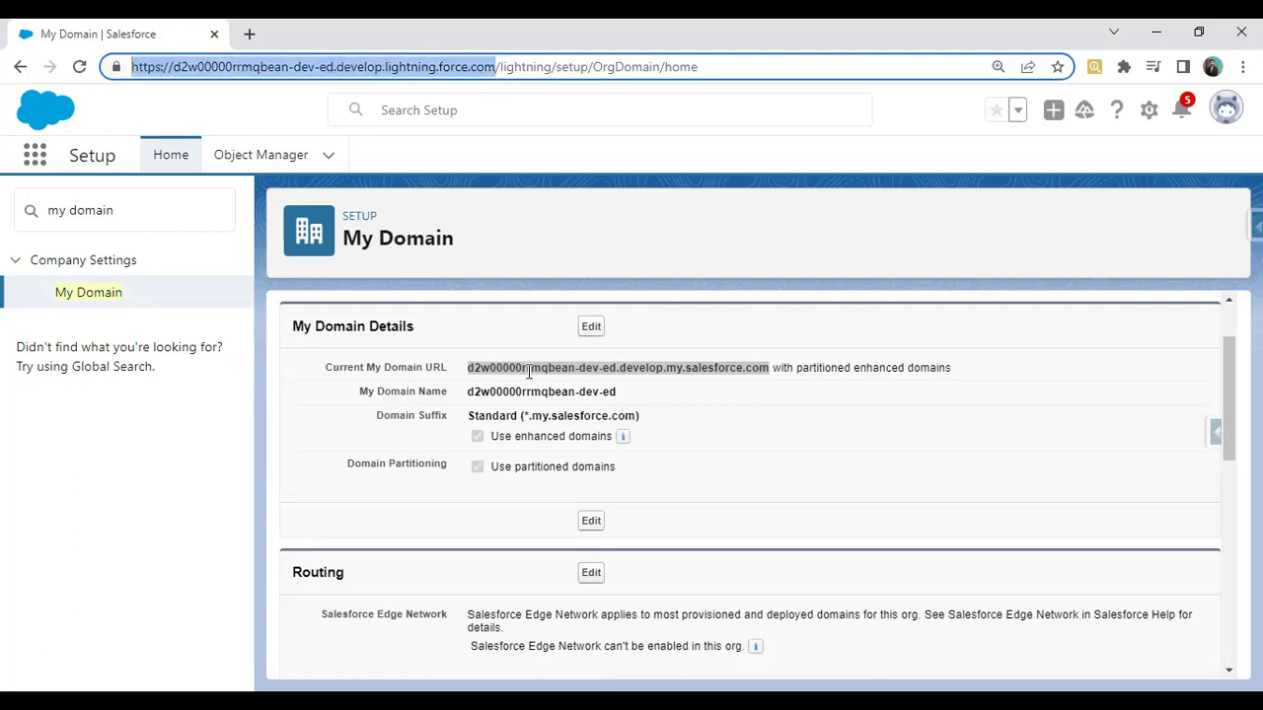
{"action": "key", "text": "alt+Tab"}
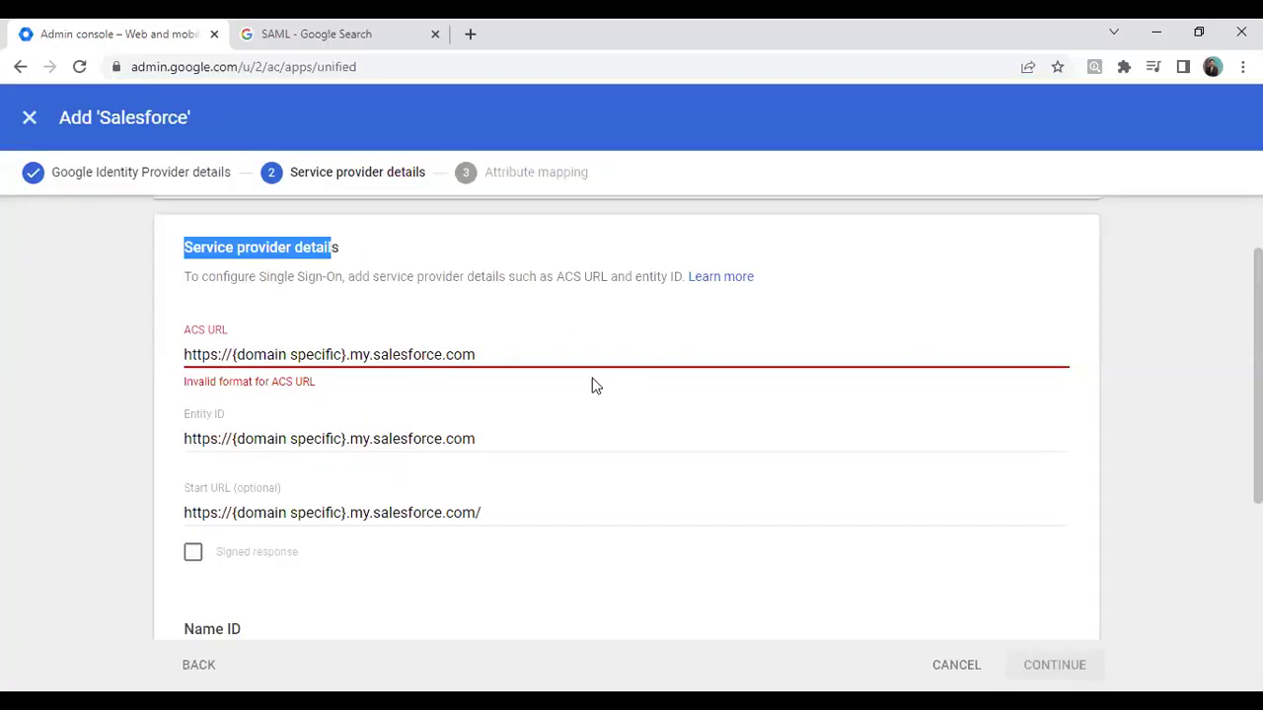
Step: Copy the My Domain Name d2w00000rrmqbean-dev-ed from Salesforce and replace the {domain specific} placeholder in Google's ACS URL with it
{"action": "key", "text": "alt+Tab"}
{"action": "left_click_drag", "start_coordinate": [468, 392], "coordinate": [498, 393]}
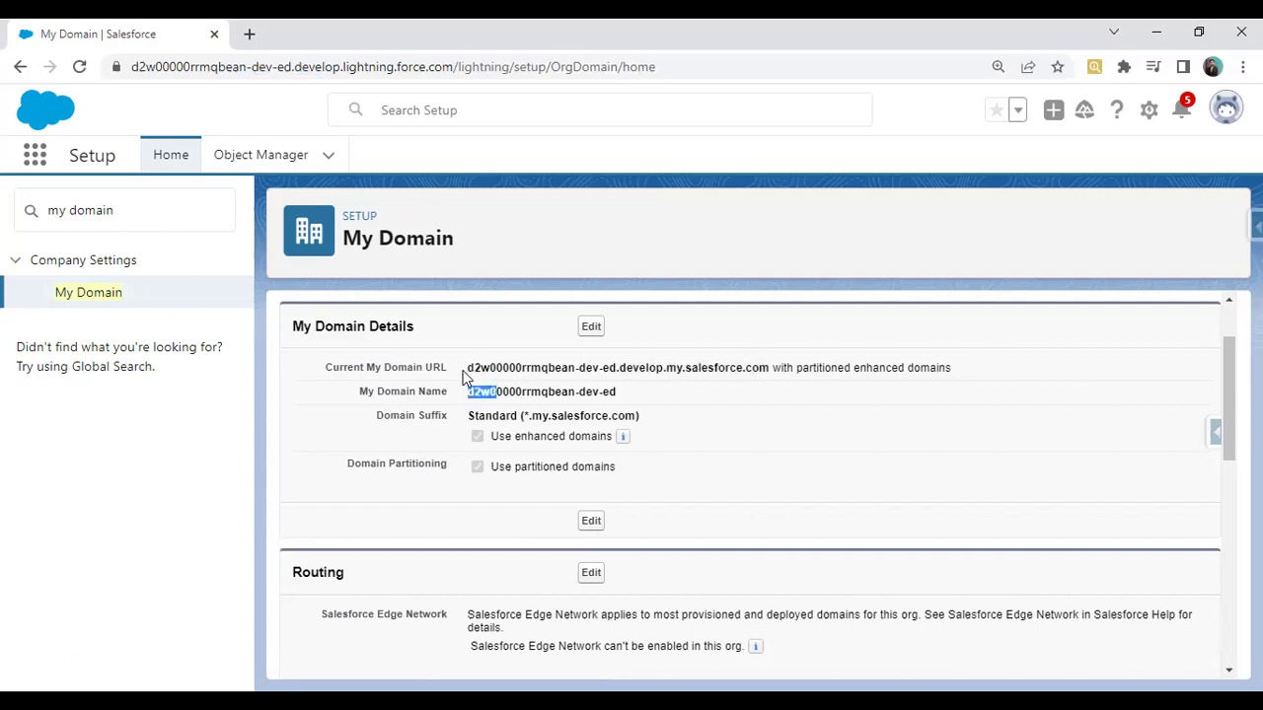
{"action": "left_click", "coordinate": [468, 392]}
{"action": "left_click_drag", "start_coordinate": [468, 392], "coordinate": [624, 393]}
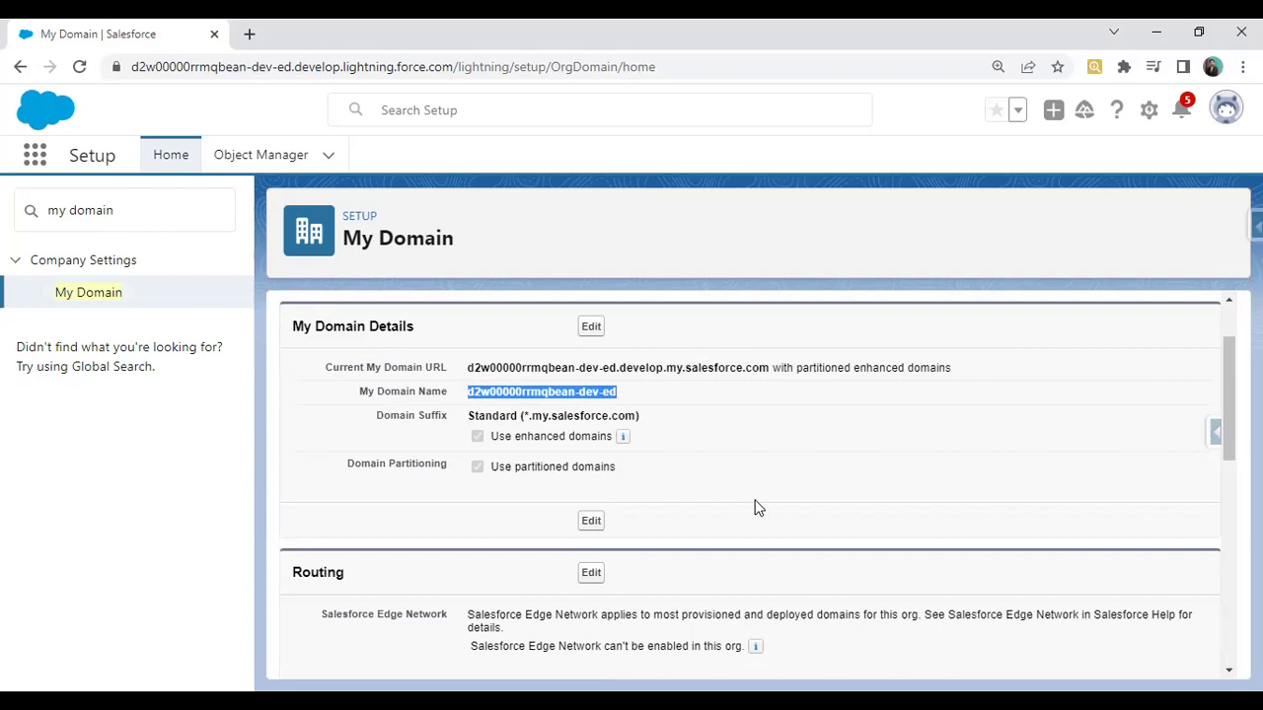
{"action": "key", "text": "alt+Tab"}
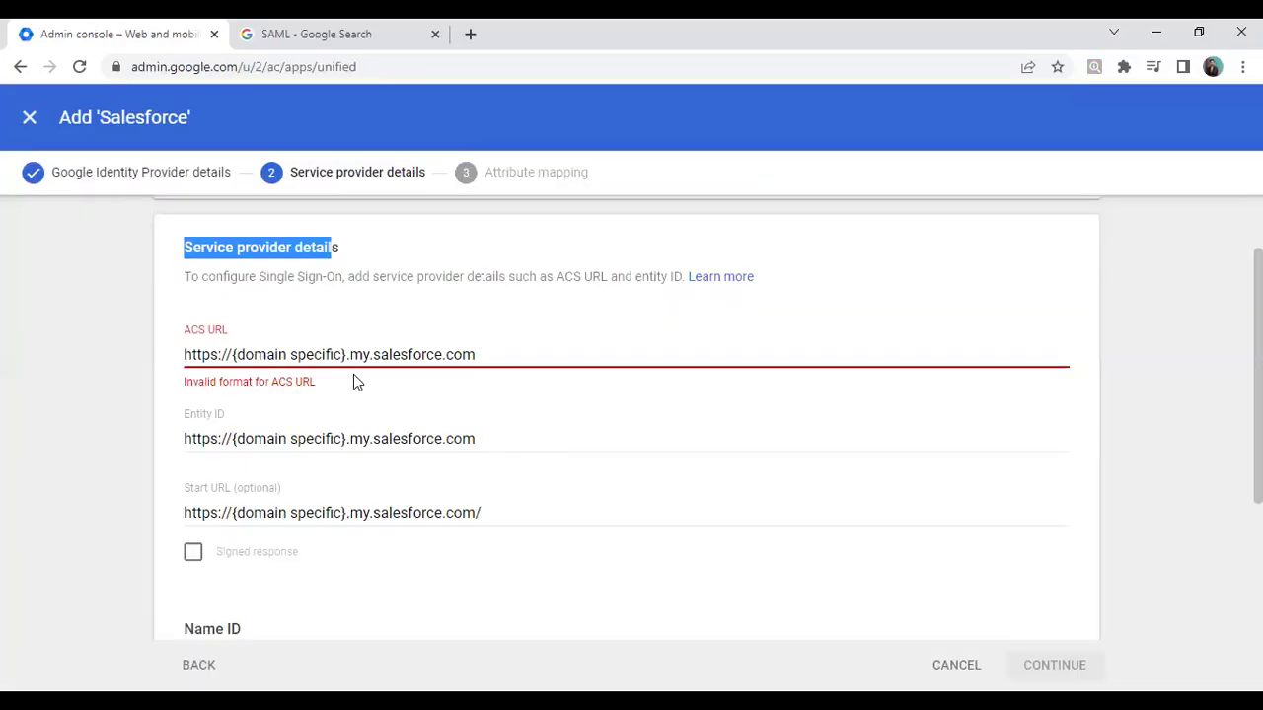
{"action": "key", "text": "alt+Tab"}
{"action": "left_click_drag", "start_coordinate": [468, 392], "coordinate": [620, 394]}
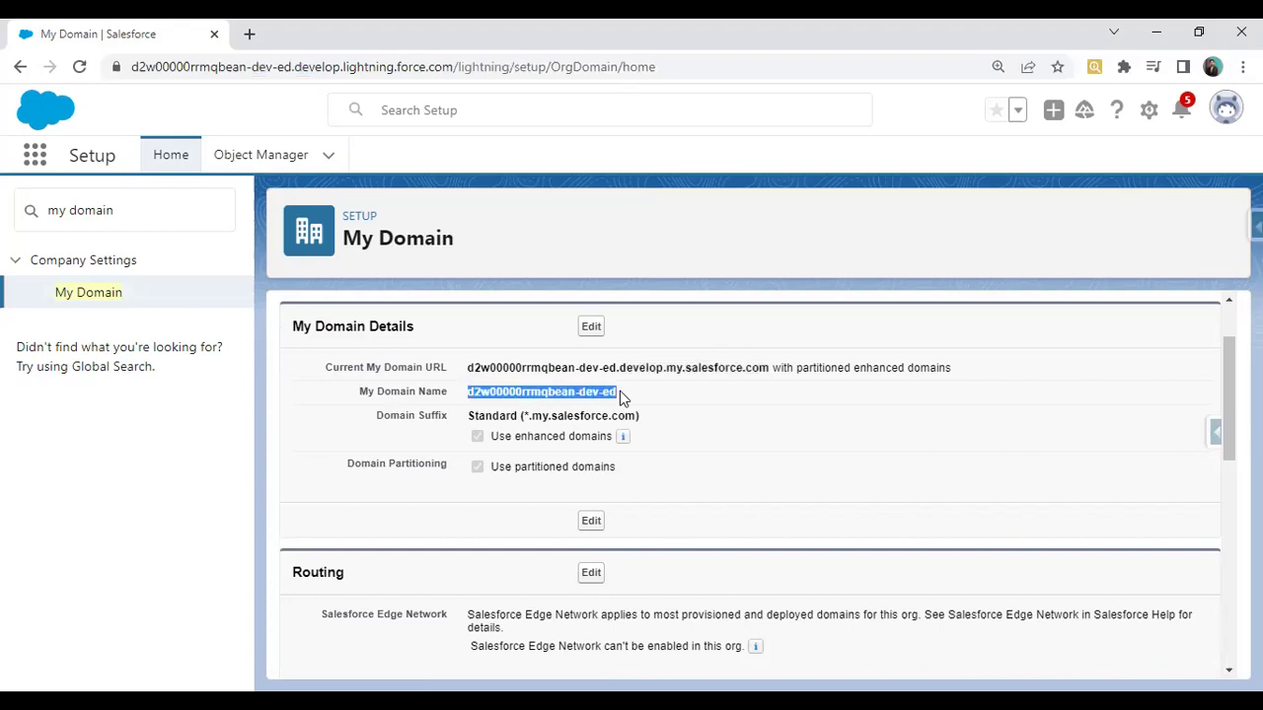
{"action": "key", "text": "ctrl+c"}
{"action": "key", "text": "alt+Tab"}
{"action": "key", "text": "ctrl+v"}
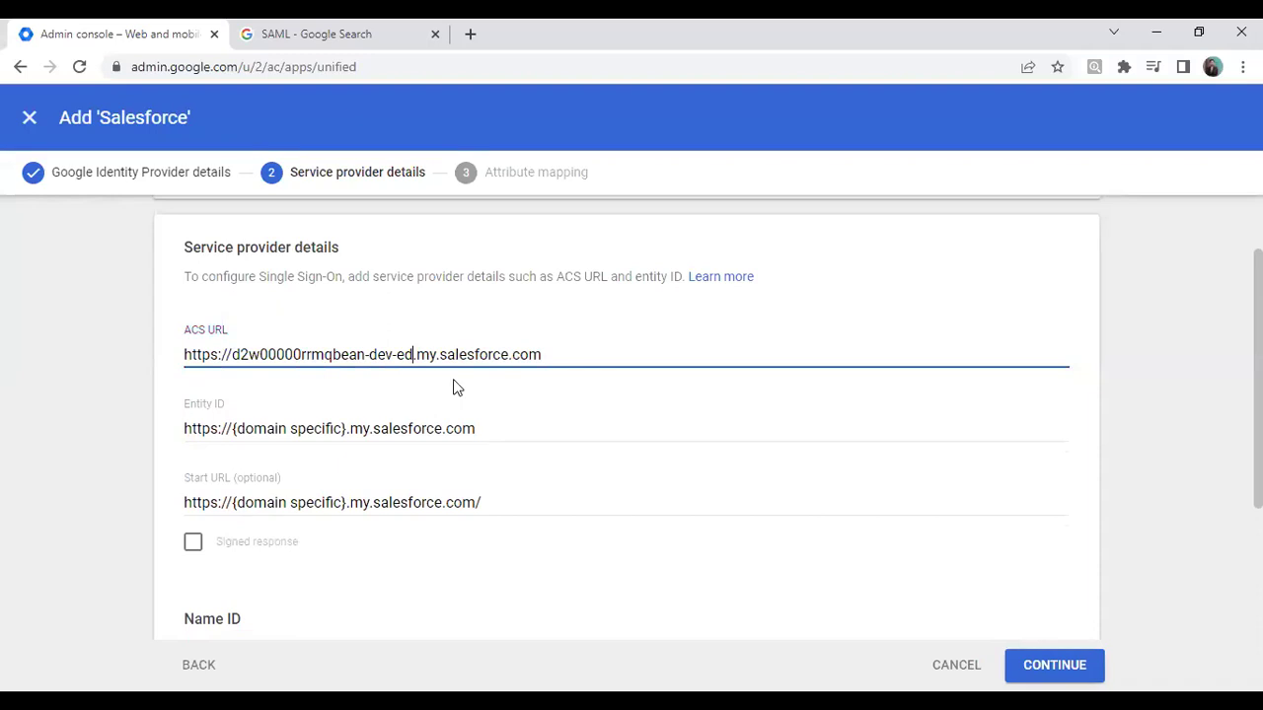
{"action": "left_click_drag", "start_coordinate": [558, 352], "coordinate": [181, 368]}
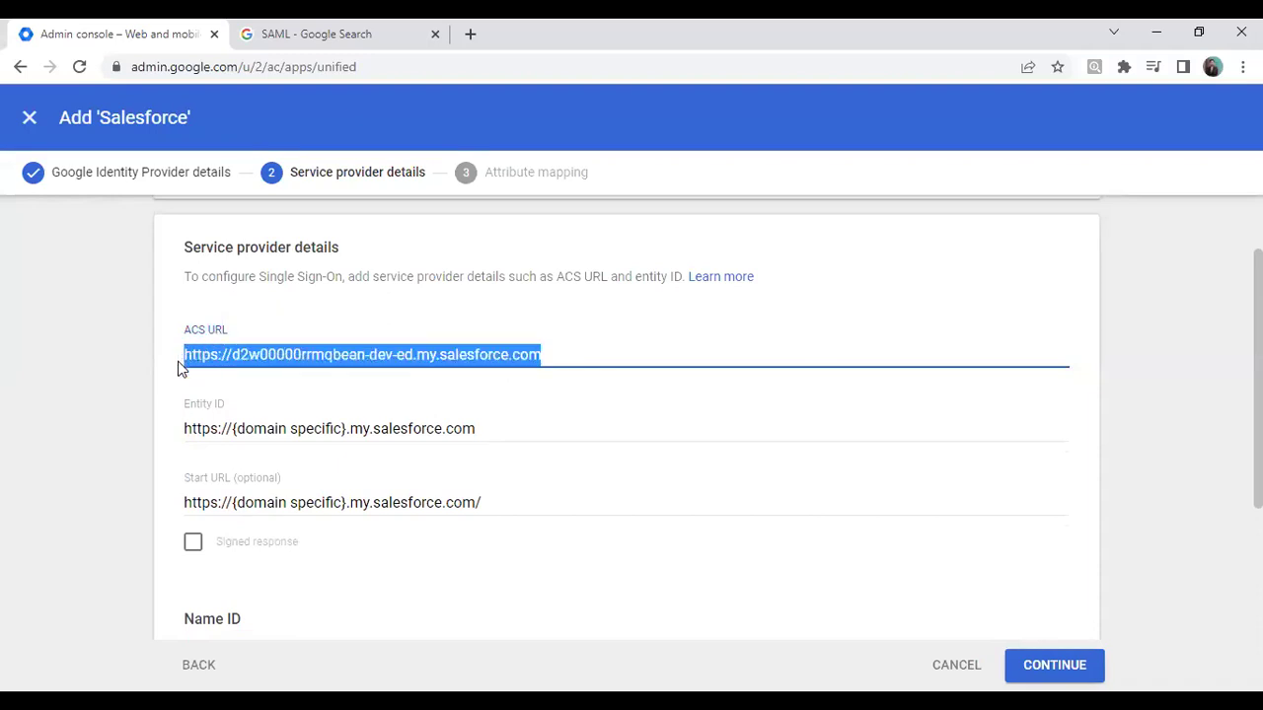
{"action": "left_click_drag", "start_coordinate": [487, 427], "coordinate": [192, 453]}
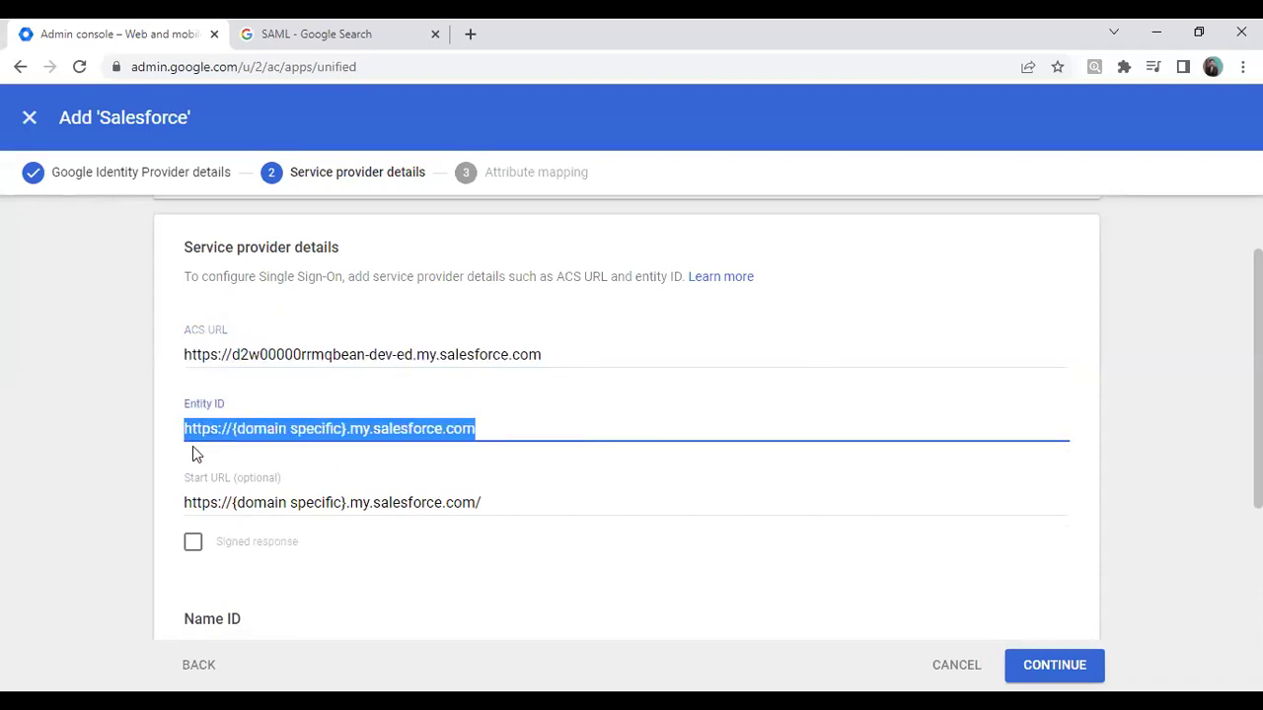
{"action": "key", "text": "ctrl+v"}
{"action": "left_click_drag", "start_coordinate": [483, 503], "coordinate": [172, 506]}
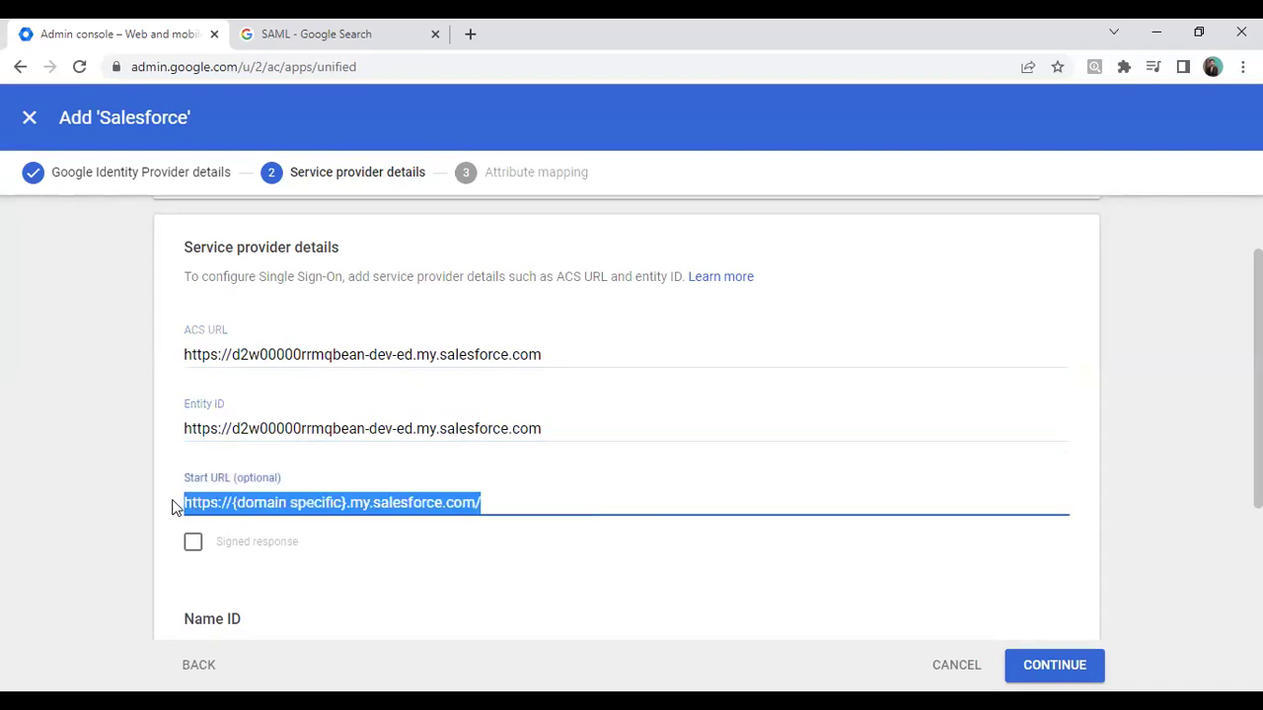
{"action": "key", "text": "ctrl+v"}
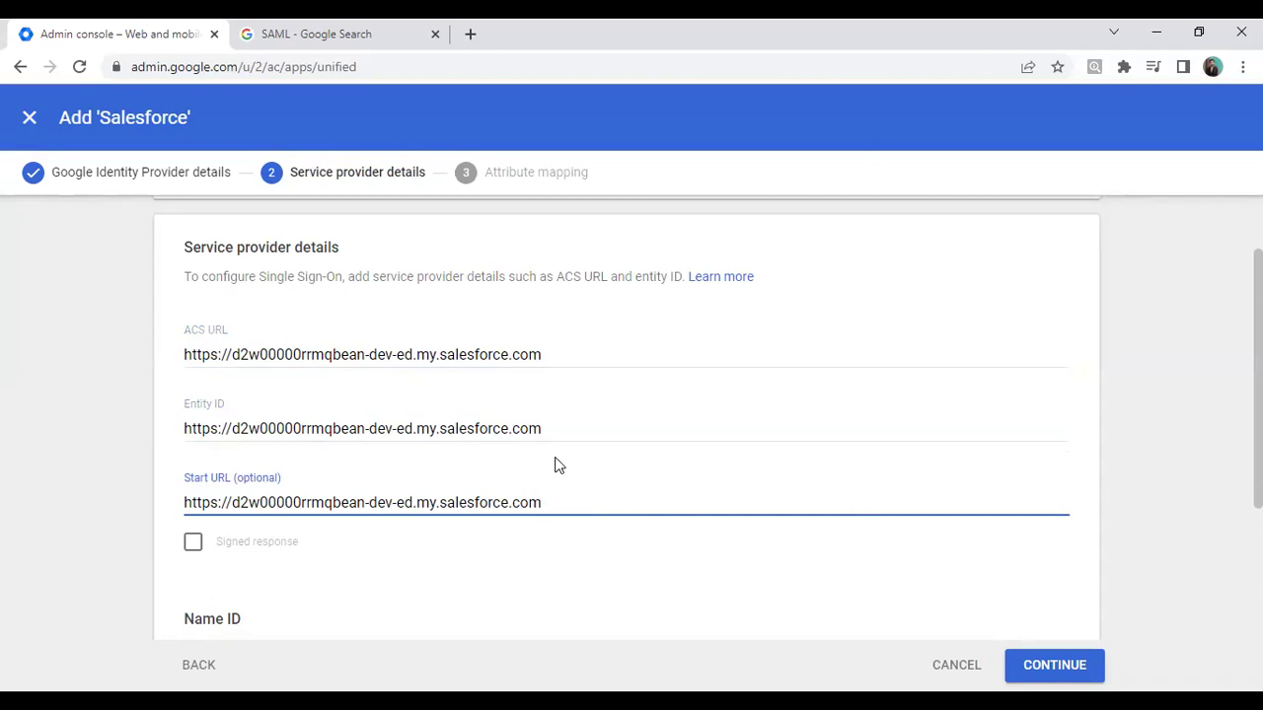
Step: Keep the default Name ID settings, continue to attribute mapping and finish adding the Salesforce app without any mappings
{"action": "scroll", "coordinate": [552, 465], "scroll_direction": "down", "scroll_amount": 2}
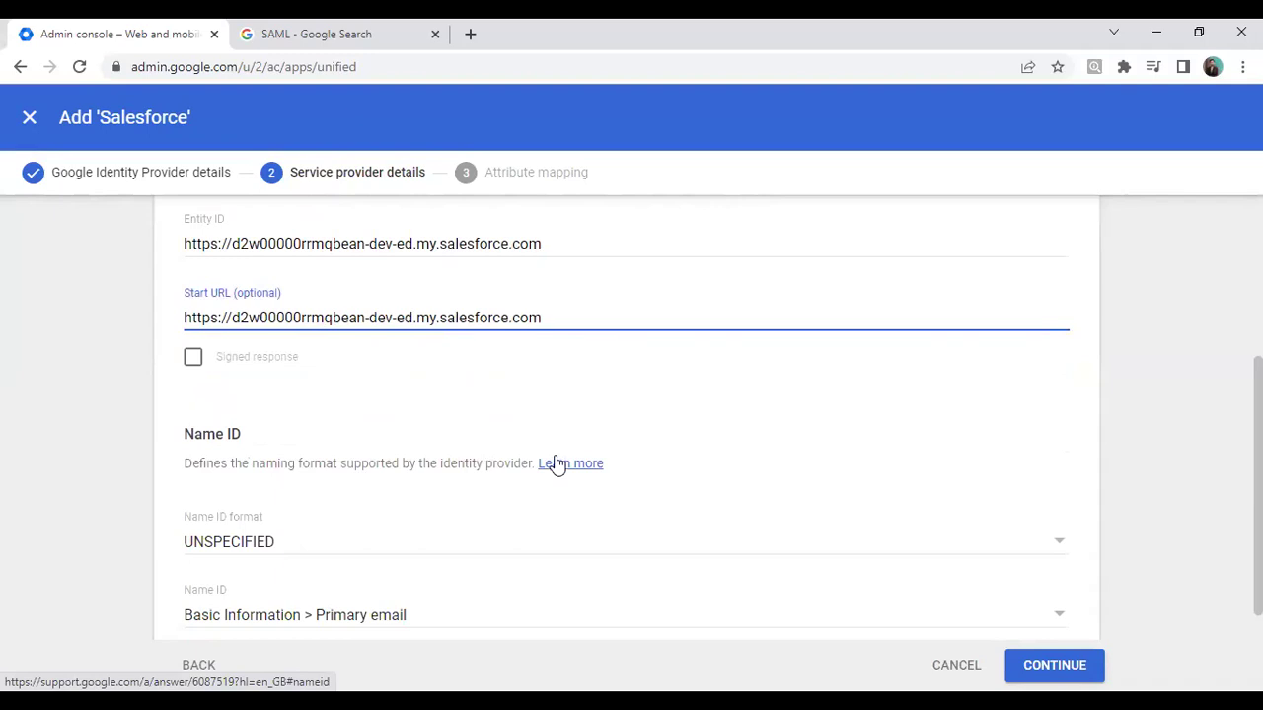
{"action": "scroll", "coordinate": [247, 536], "scroll_direction": "down", "scroll_amount": 1}
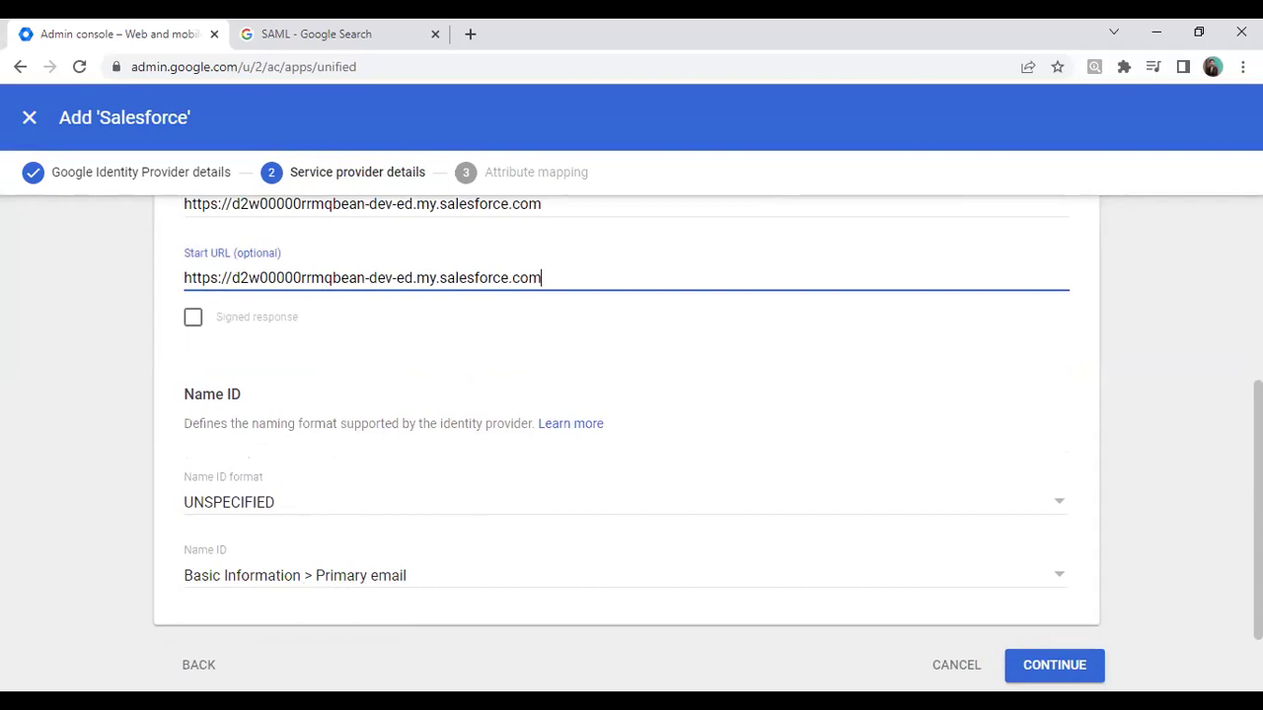
{"action": "left_click", "coordinate": [1058, 669]}
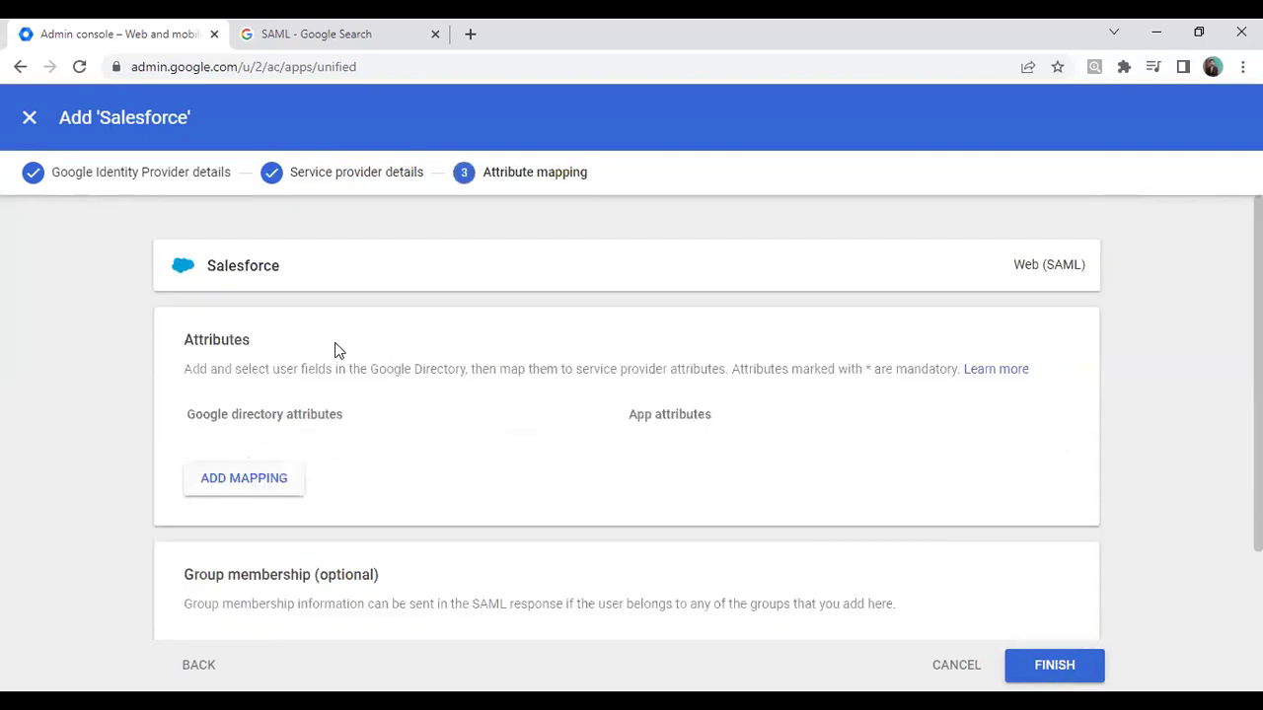
{"action": "scroll", "coordinate": [254, 465], "scroll_direction": "down", "scroll_amount": 1}
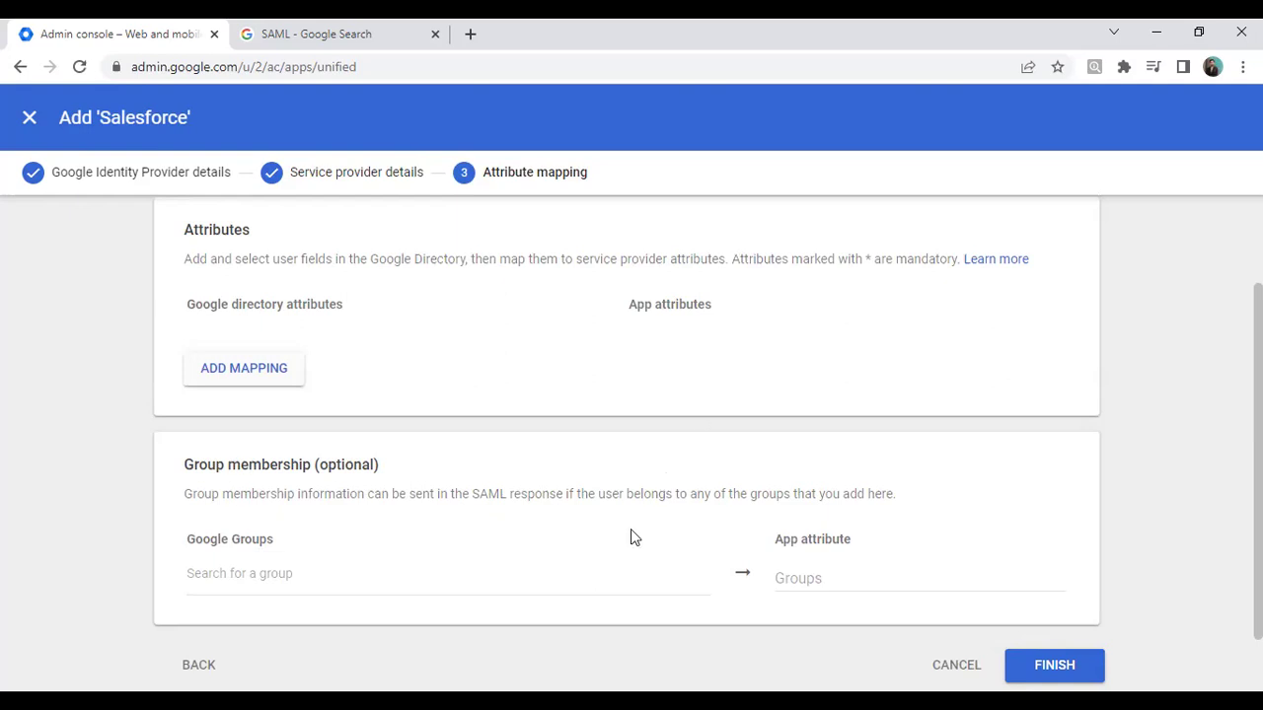
{"action": "left_click", "coordinate": [1053, 667]}
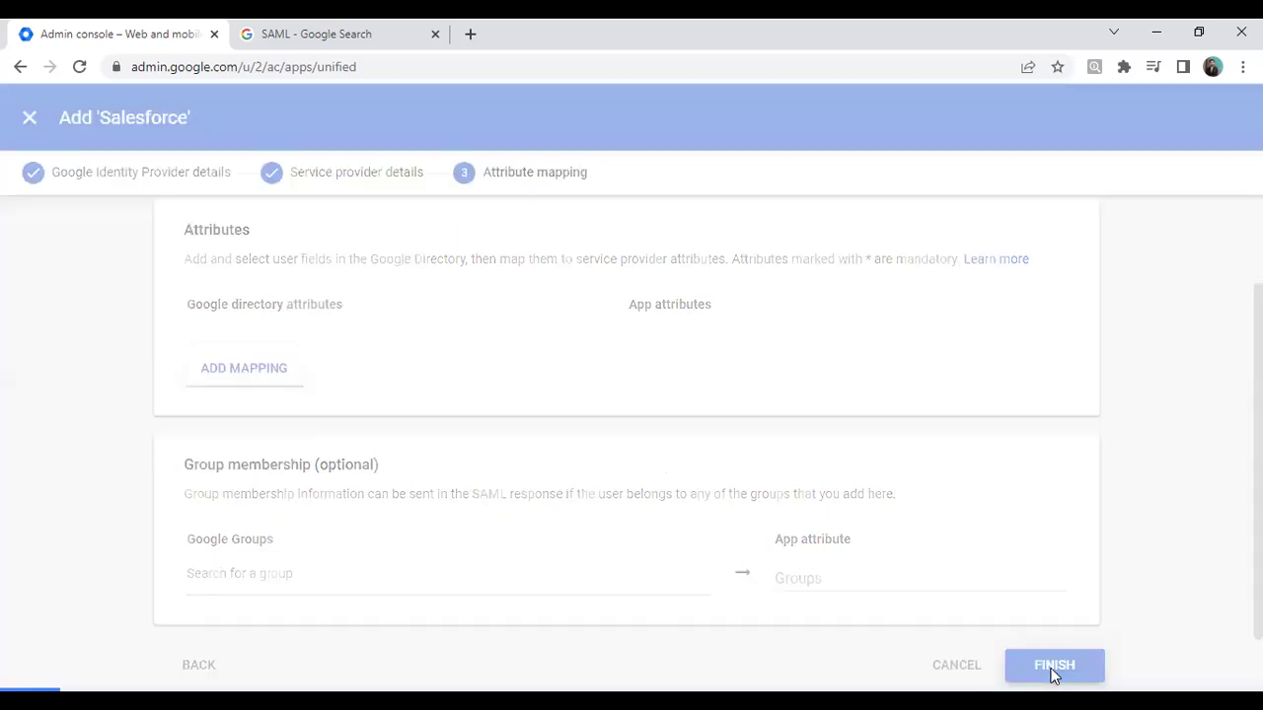
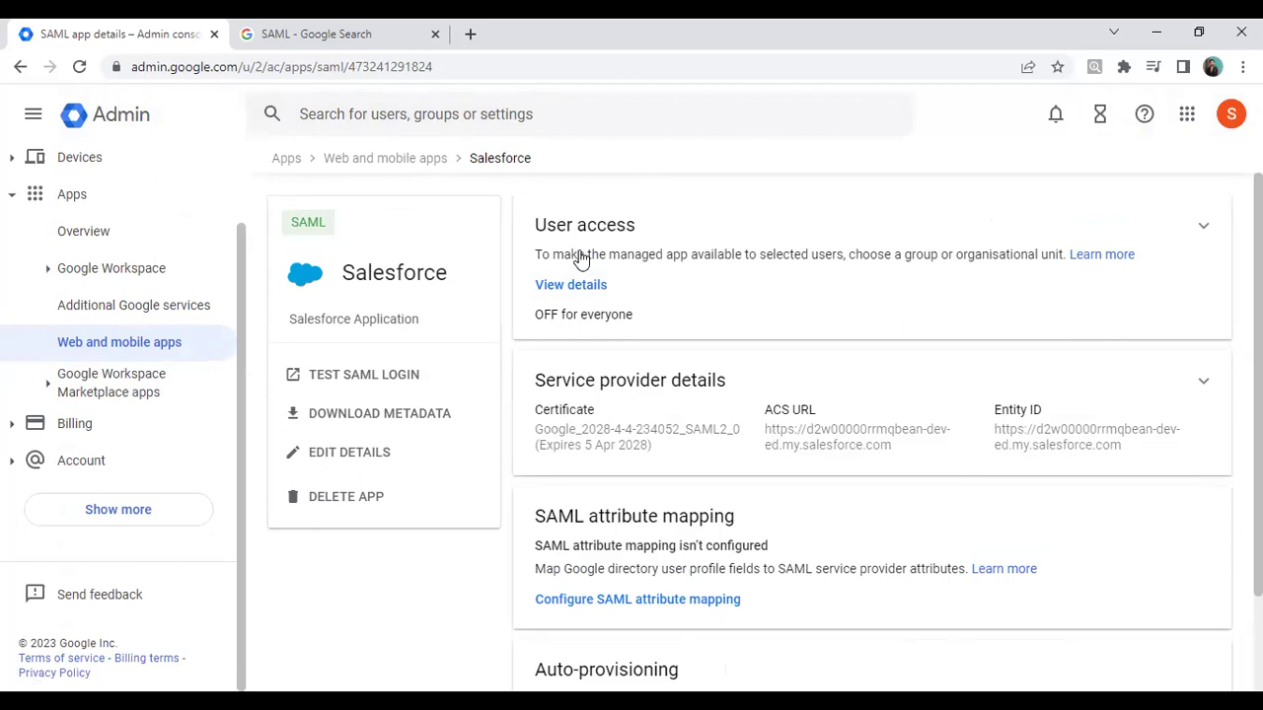
Step: Open the Salesforce app's user access settings, set the service status to ON for everyone and save
{"action": "left_click", "coordinate": [1203, 233]}
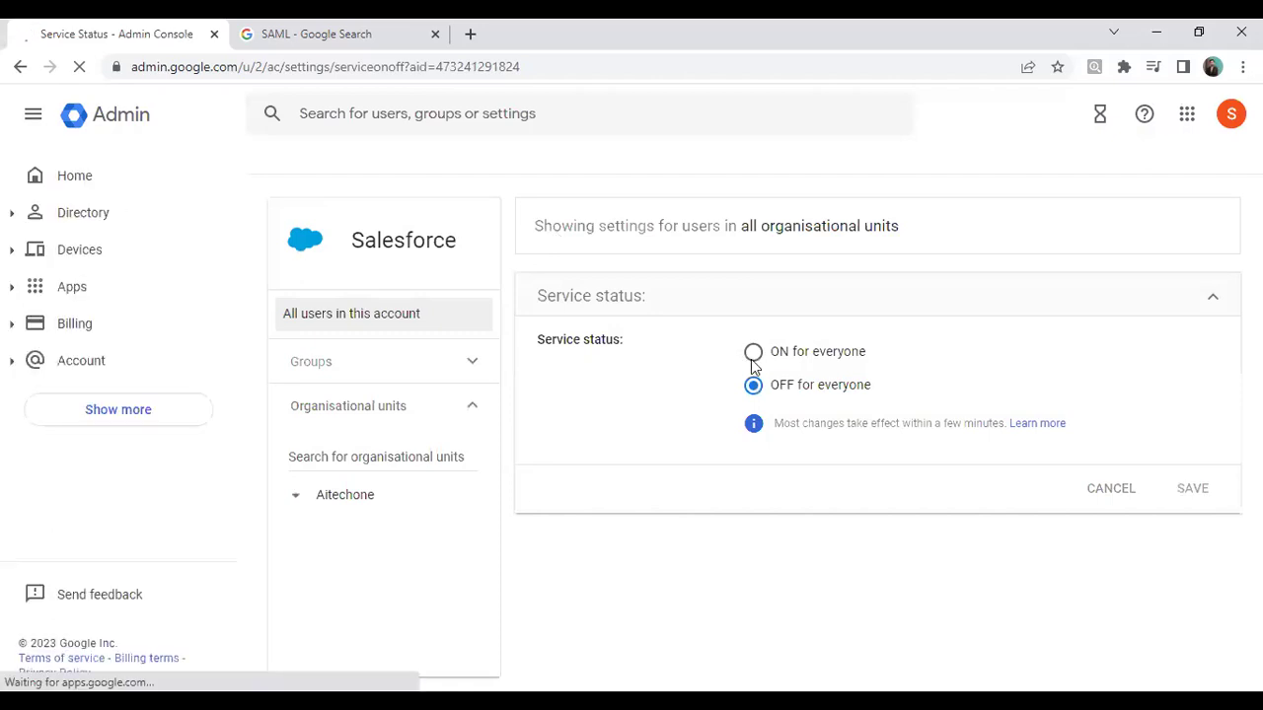
{"action": "left_click", "coordinate": [753, 353]}
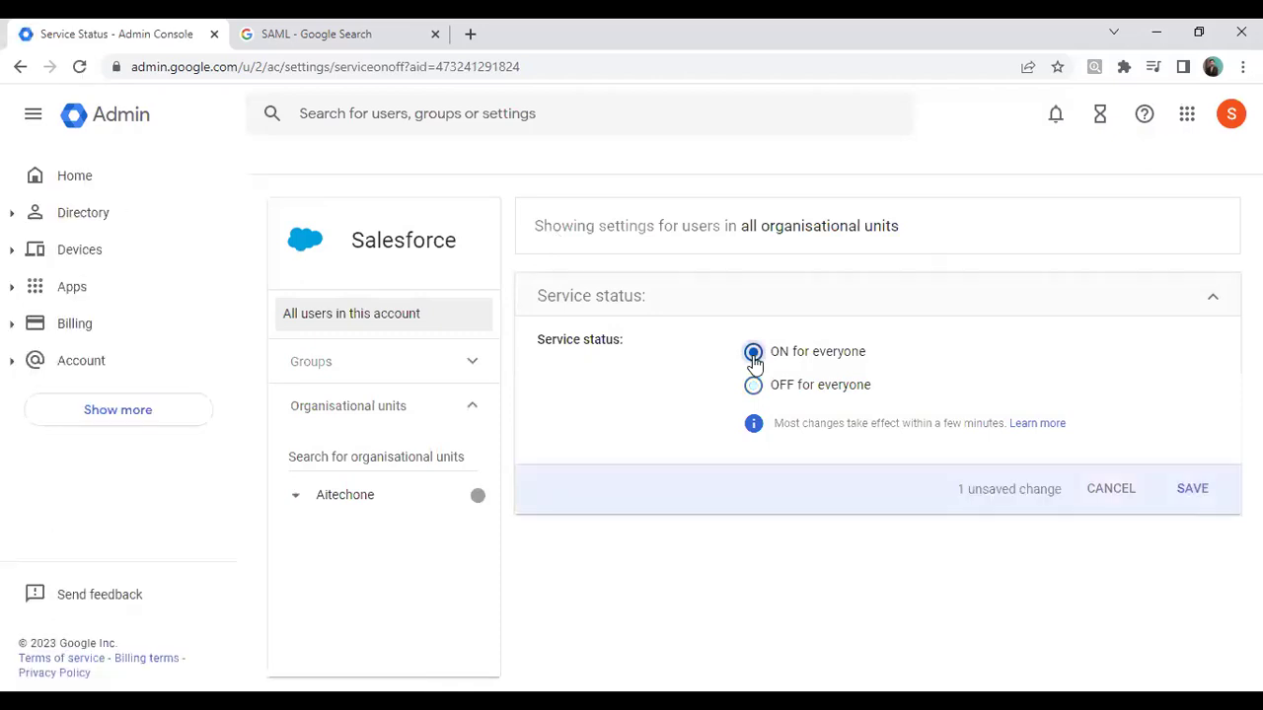
{"action": "left_click", "coordinate": [1193, 488]}
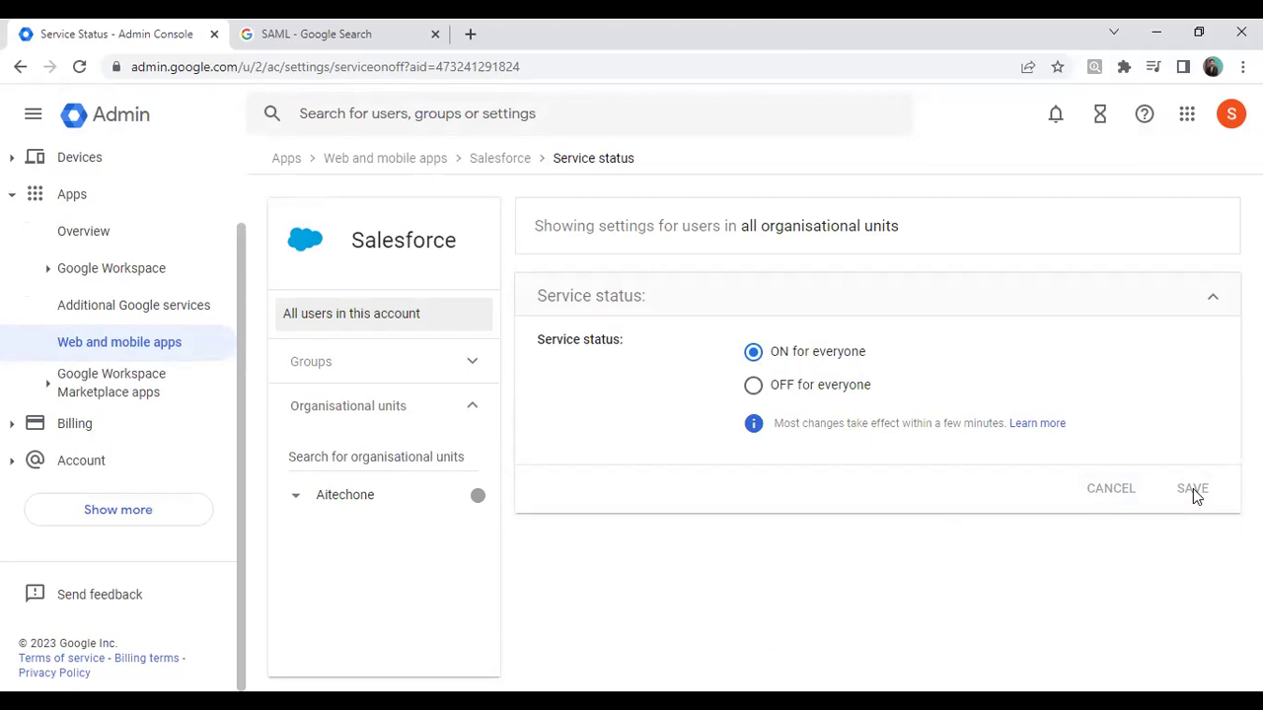
Step: Review the identity provider and service provider terms in the SAML search result, and return to the Google Admin console
{"action": "left_click", "coordinate": [314, 30]}
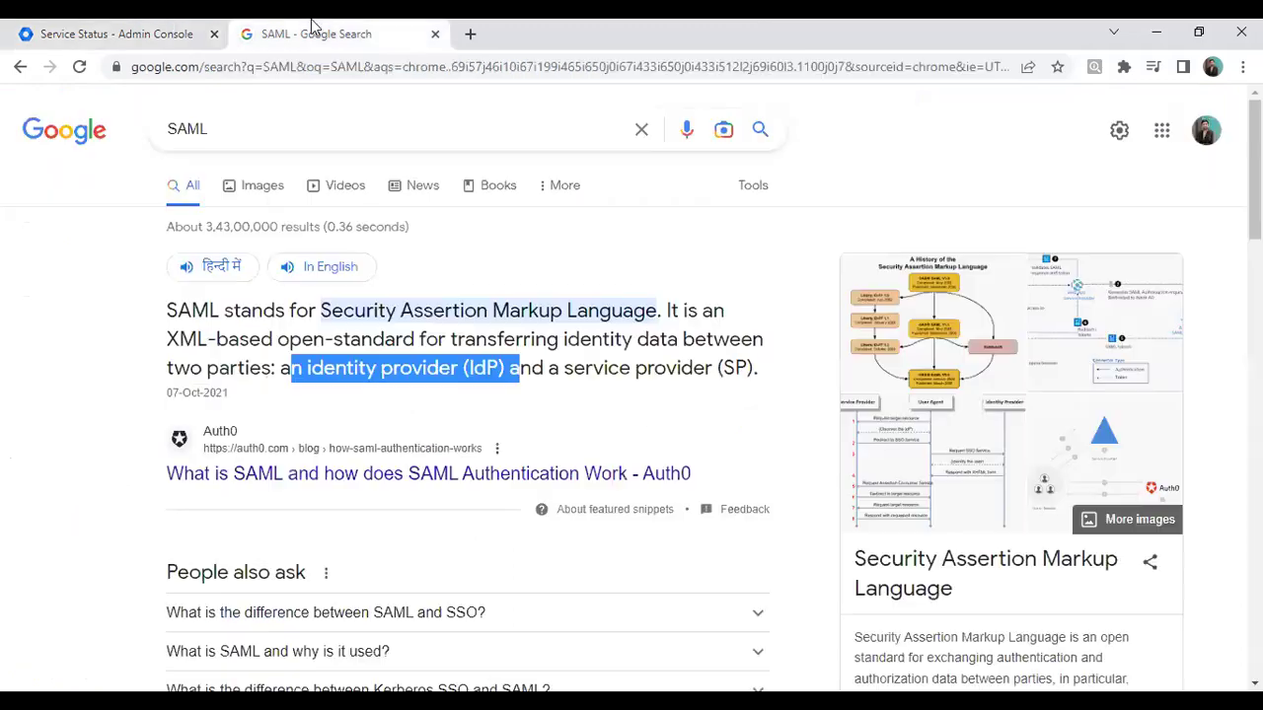
{"action": "left_click", "coordinate": [420, 473]}
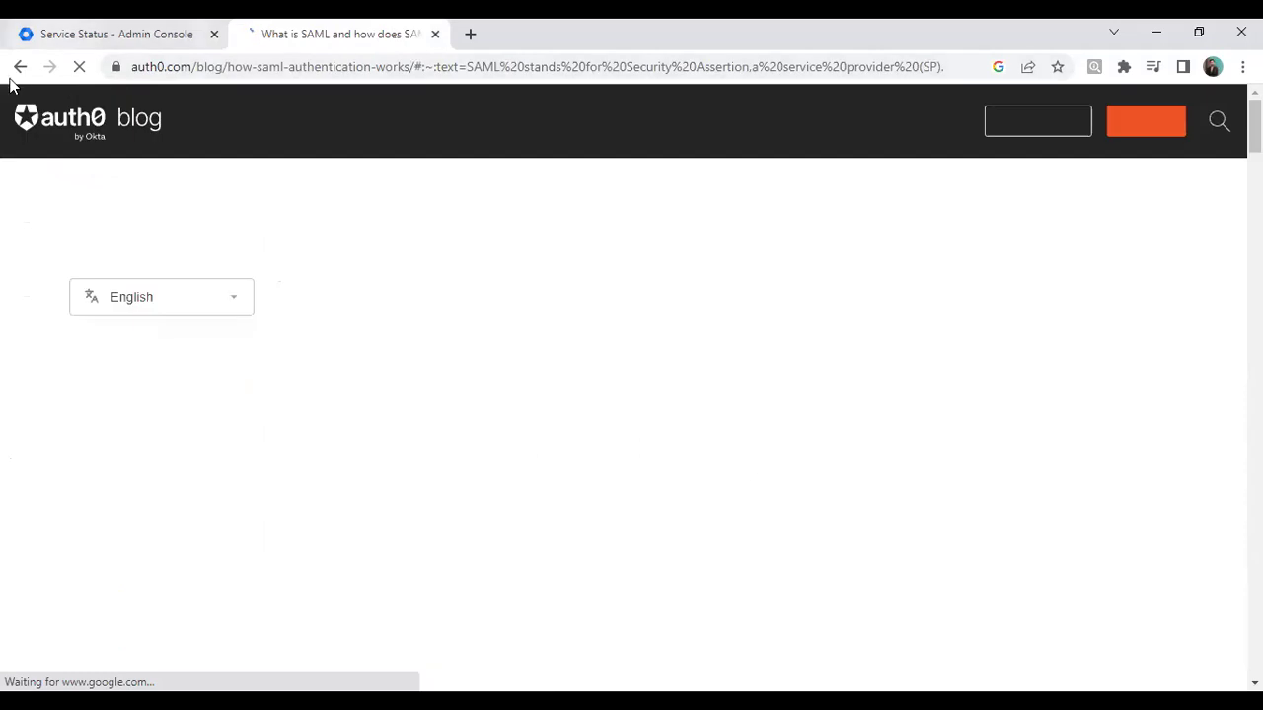
{"action": "left_click", "coordinate": [22, 67]}
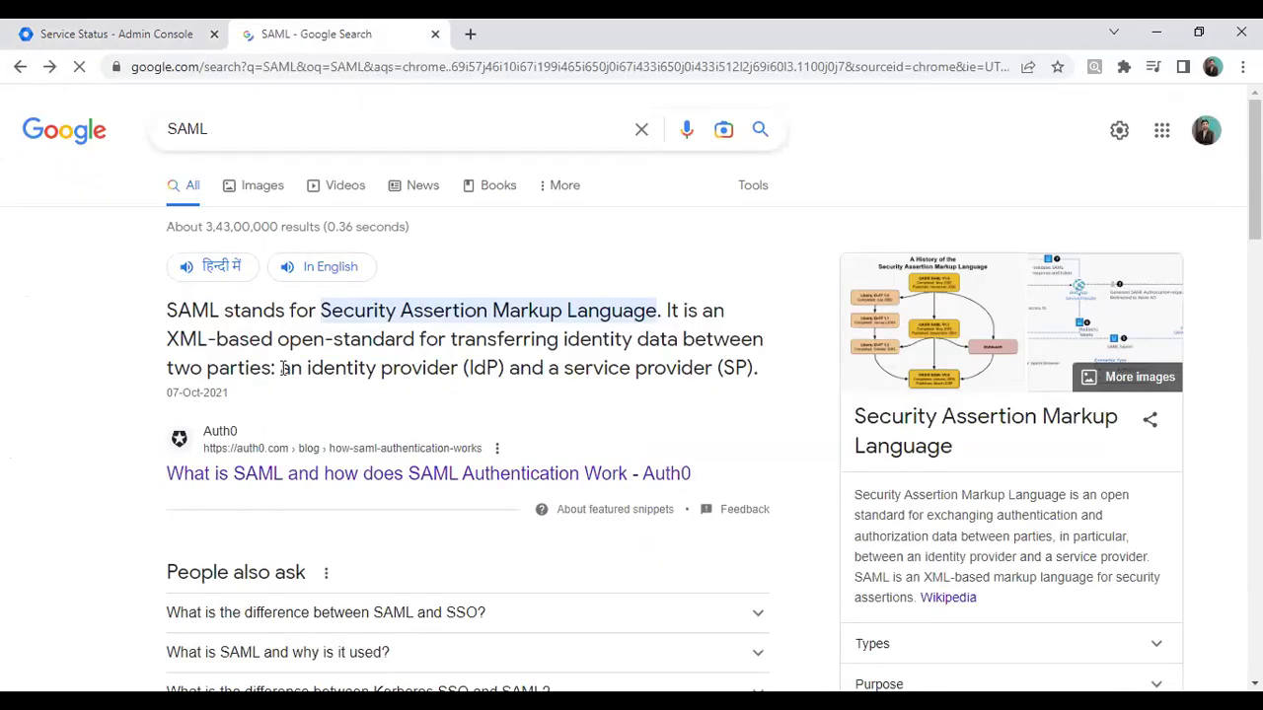
{"action": "left_click_drag", "start_coordinate": [294, 369], "coordinate": [507, 373]}
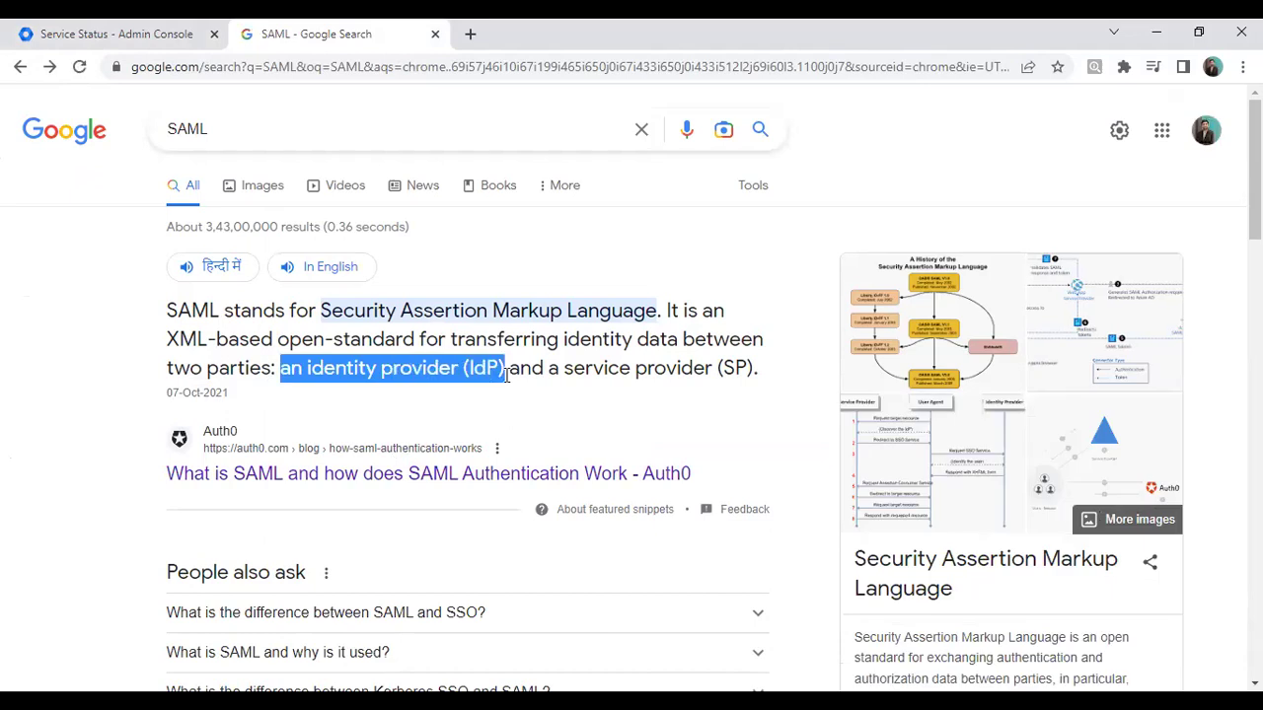
{"action": "left_click", "coordinate": [659, 355]}
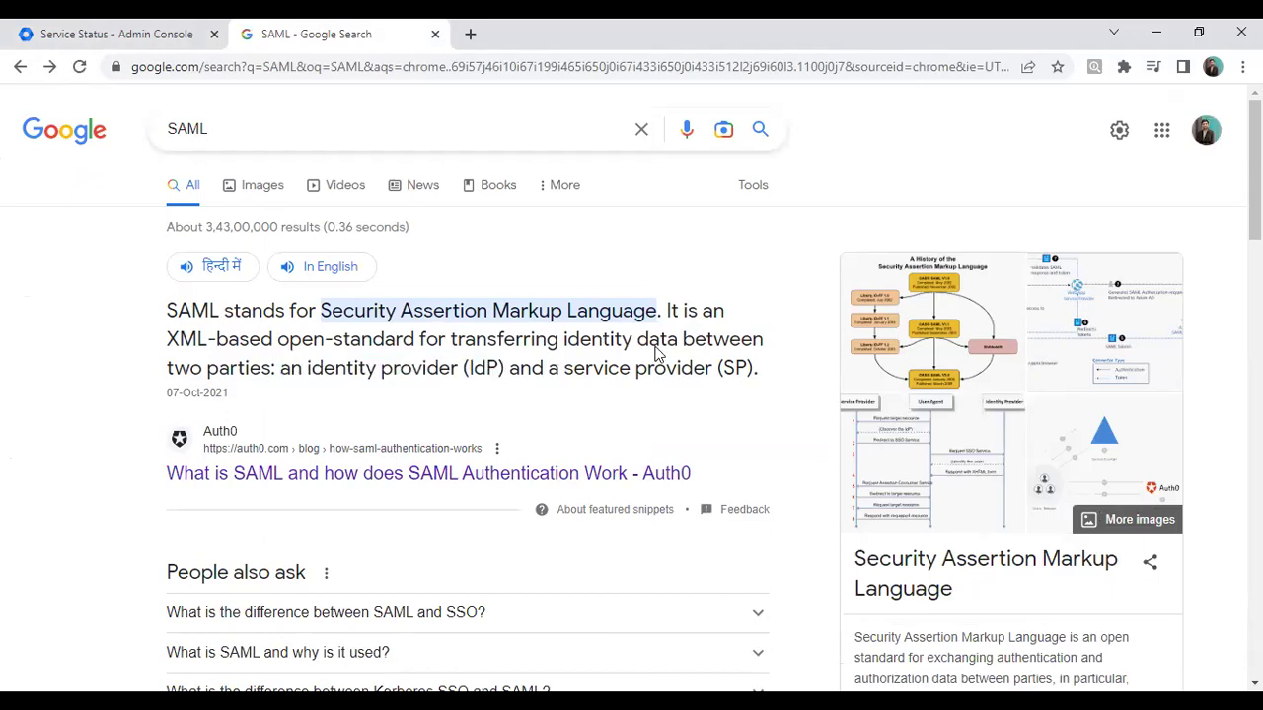
{"action": "left_click_drag", "start_coordinate": [683, 362], "coordinate": [766, 387]}
{"action": "left_click", "coordinate": [99, 30]}
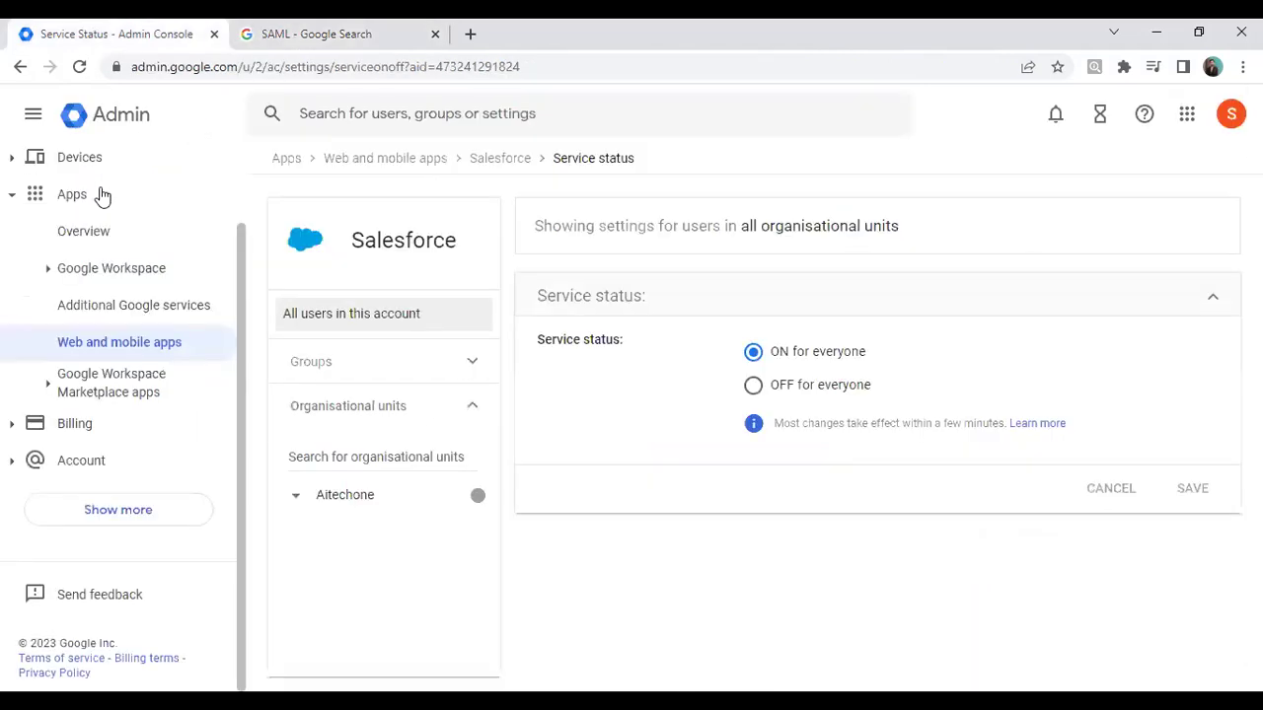
{"action": "left_click", "coordinate": [434, 35]}
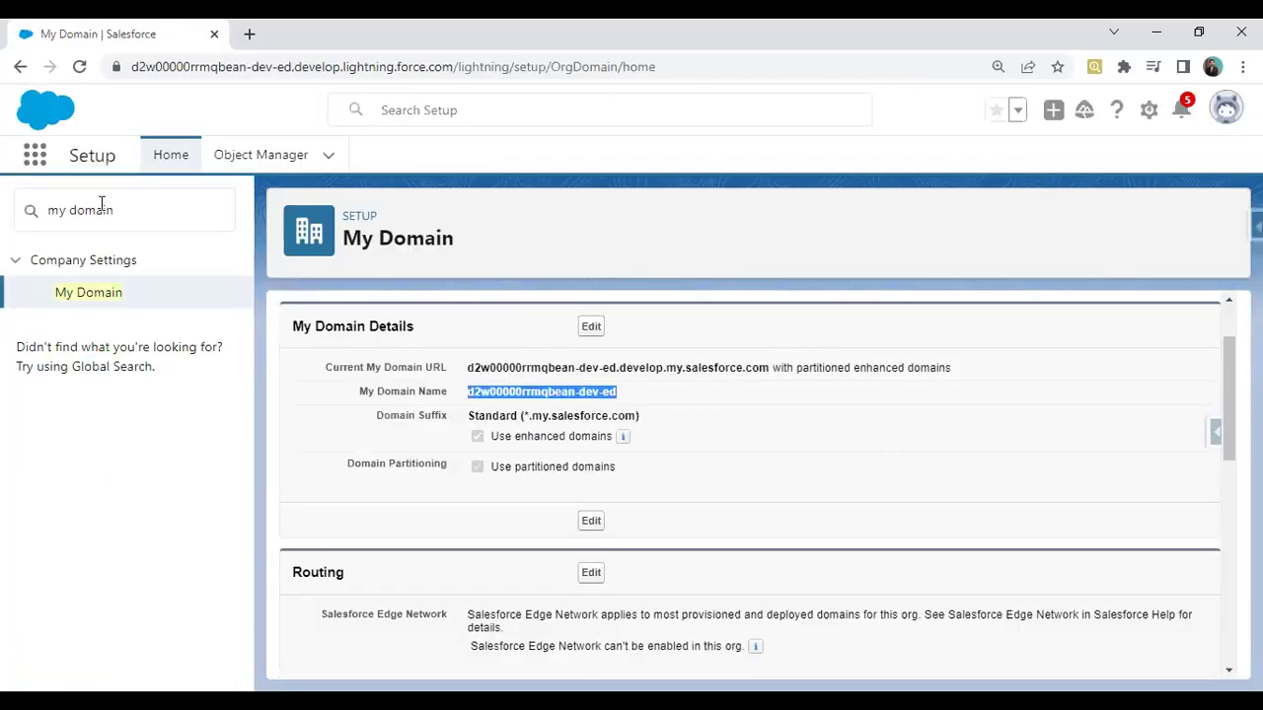
Step: Switch to Salesforce Setup, find Single Sign-On Settings by searching for "single sign" and open the settings for editing
{"action": "key", "text": "Tab"}
{"action": "type", "text": "single s"}
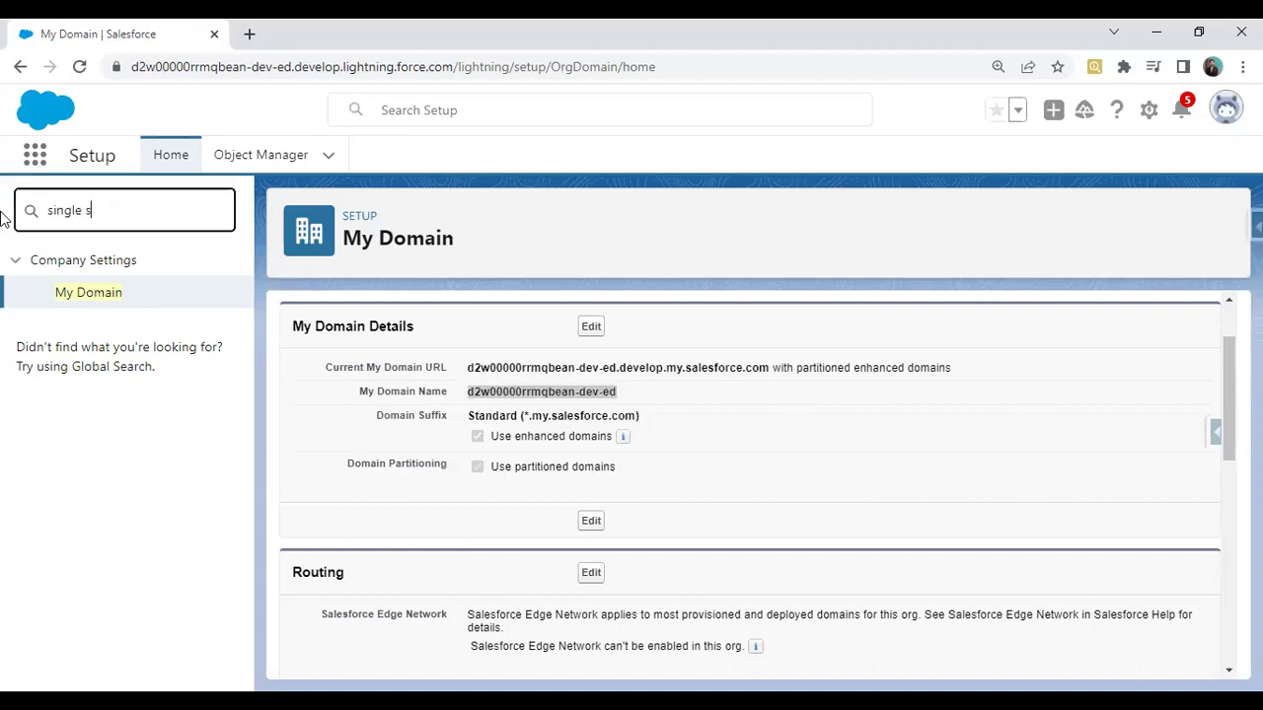
{"action": "type", "text": "ign on"}
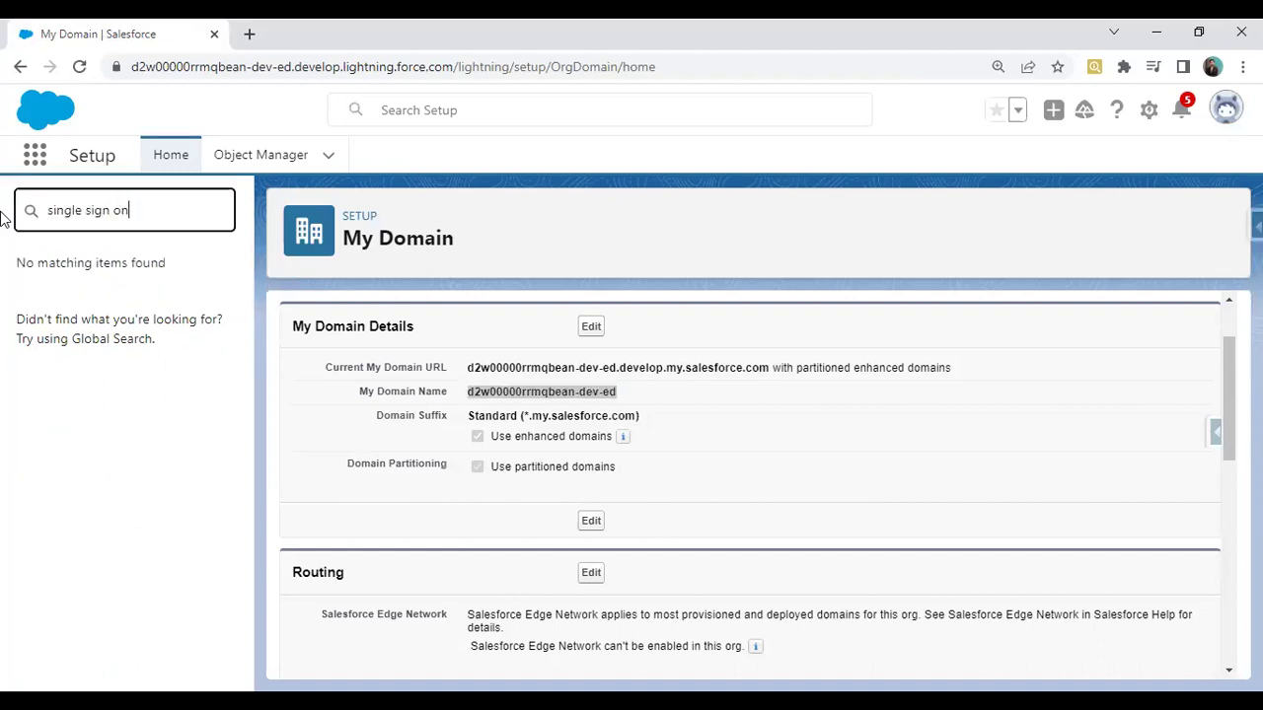
{"action": "key", "text": "BackSpace"}
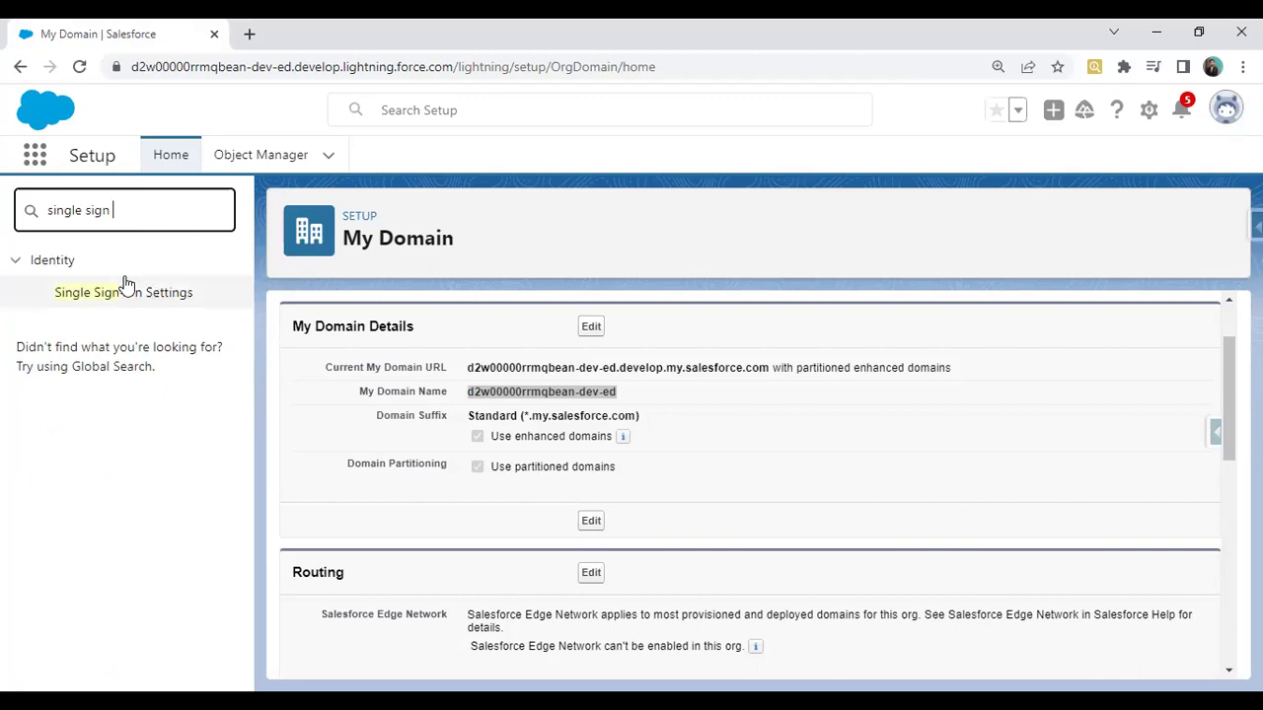
{"action": "left_click", "coordinate": [122, 293]}
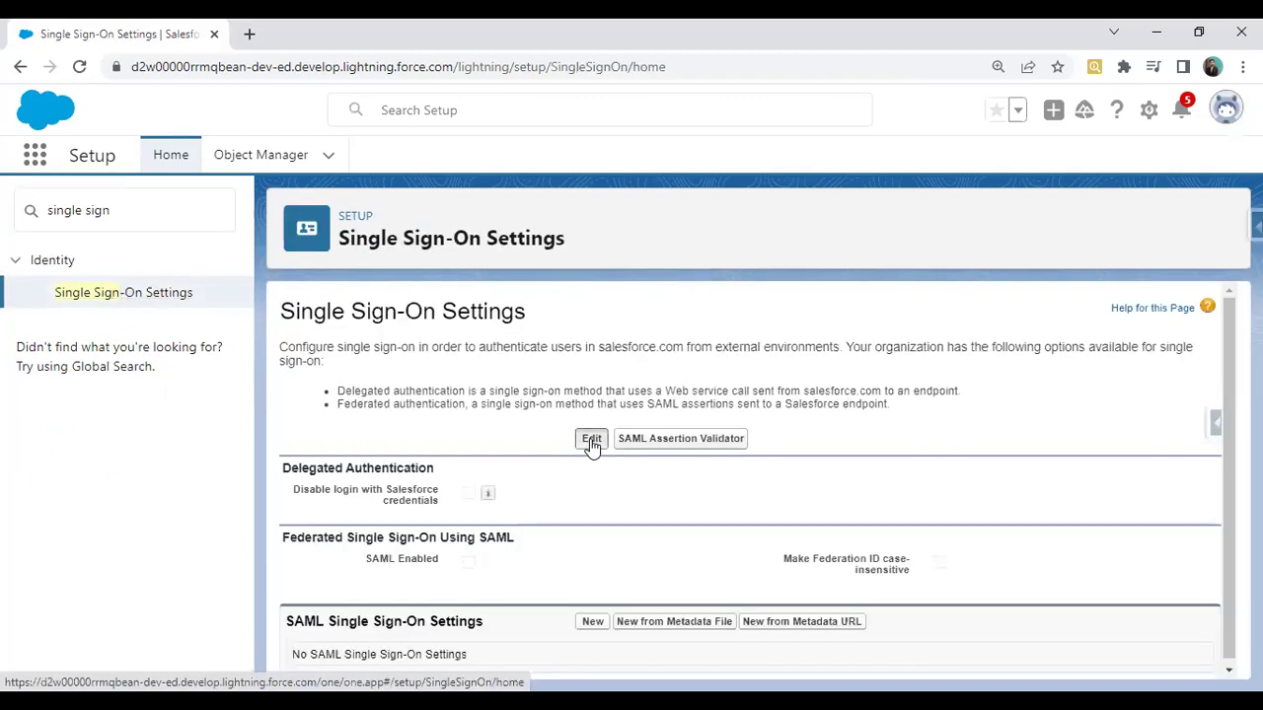
{"action": "left_click", "coordinate": [591, 440]}
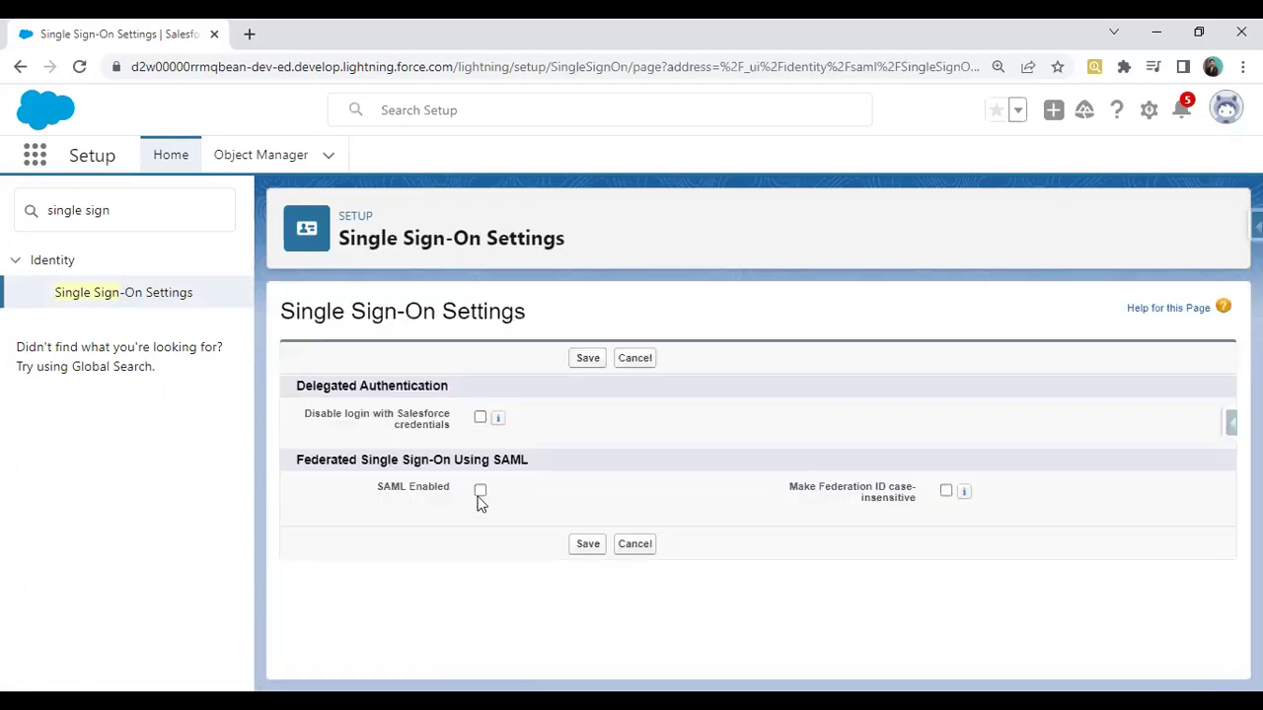
Step: Enable SAML under Federated Single Sign-On Using SAML and save the setting
{"action": "left_click", "coordinate": [479, 491]}
{"action": "left_click", "coordinate": [589, 541]}
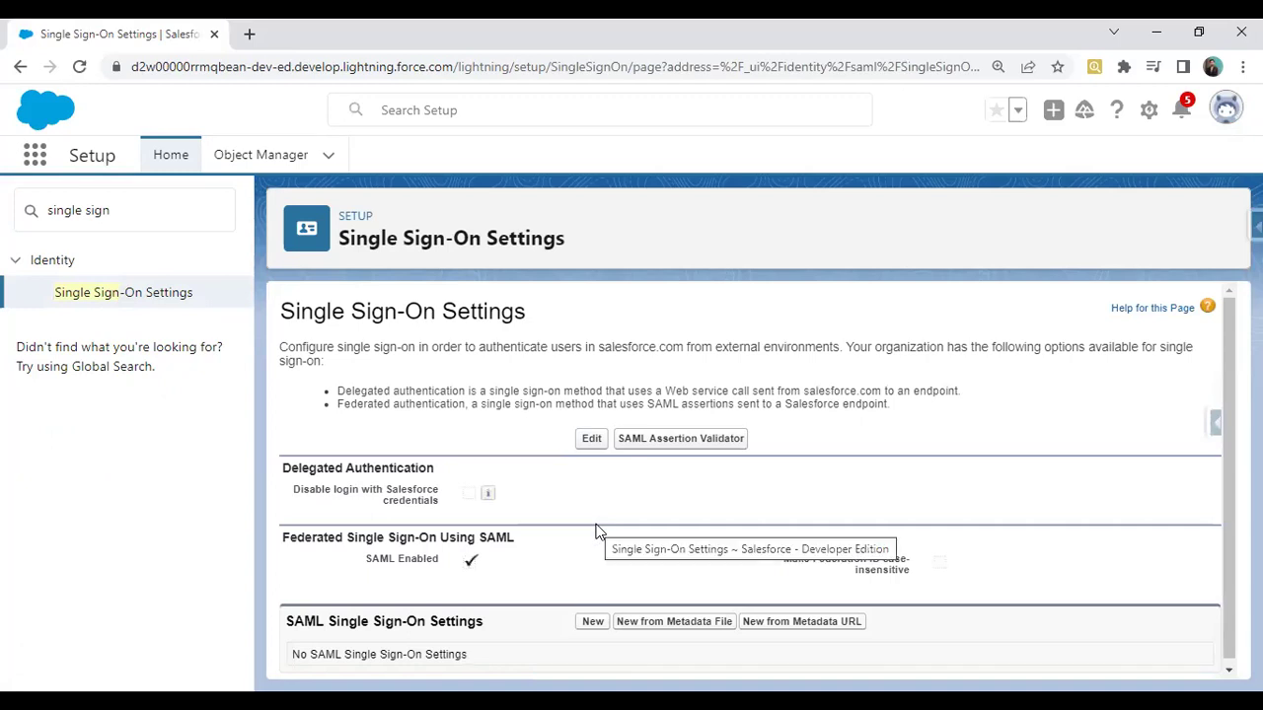
{"action": "scroll", "coordinate": [582, 533], "scroll_direction": "down", "scroll_amount": 1}
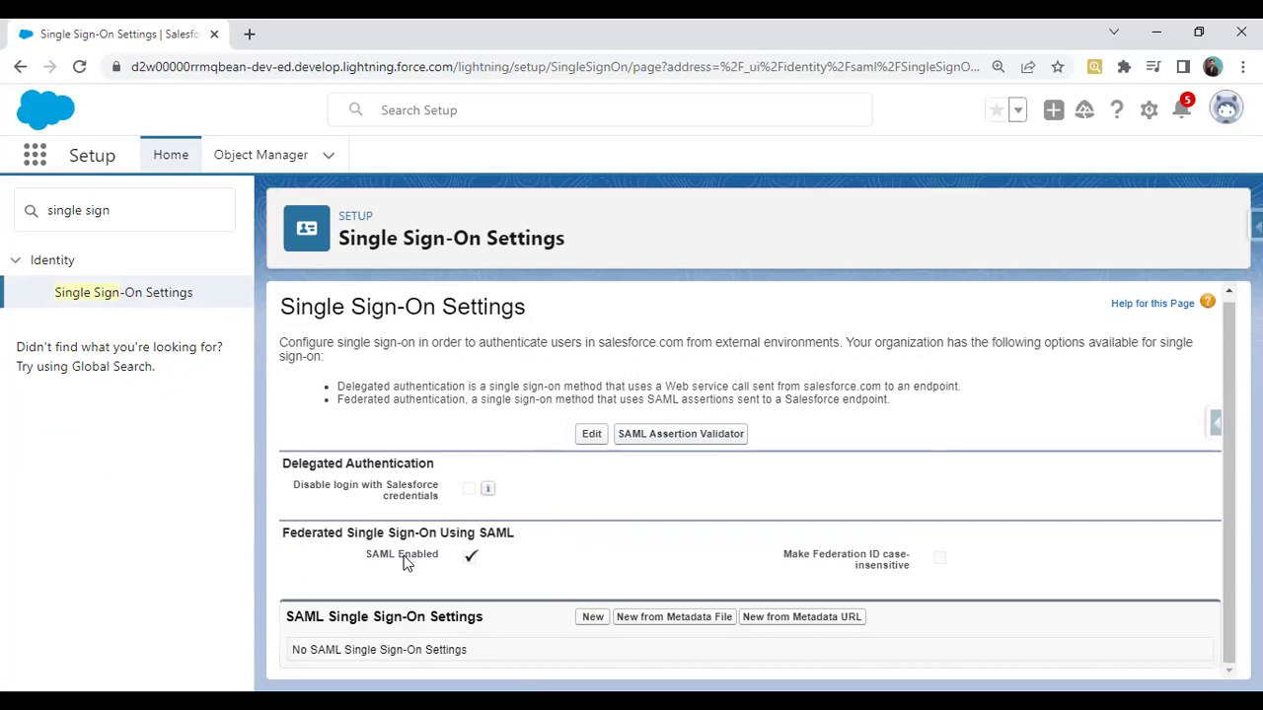
Step: Create a new SAML Single Sign-On configuration from the metadata file GoogleIDPMetadata.xml in the Downloads folder
{"action": "left_click_drag", "start_coordinate": [407, 617], "coordinate": [293, 616]}
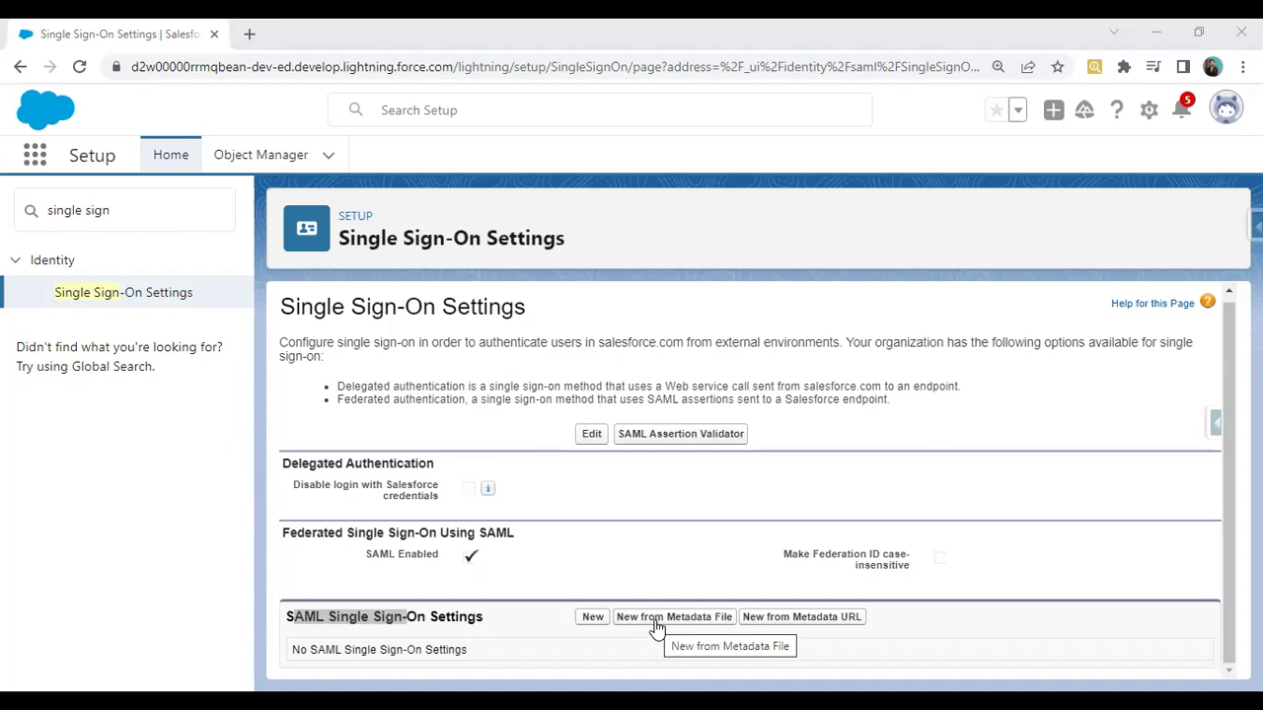
{"action": "left_click", "coordinate": [656, 620]}
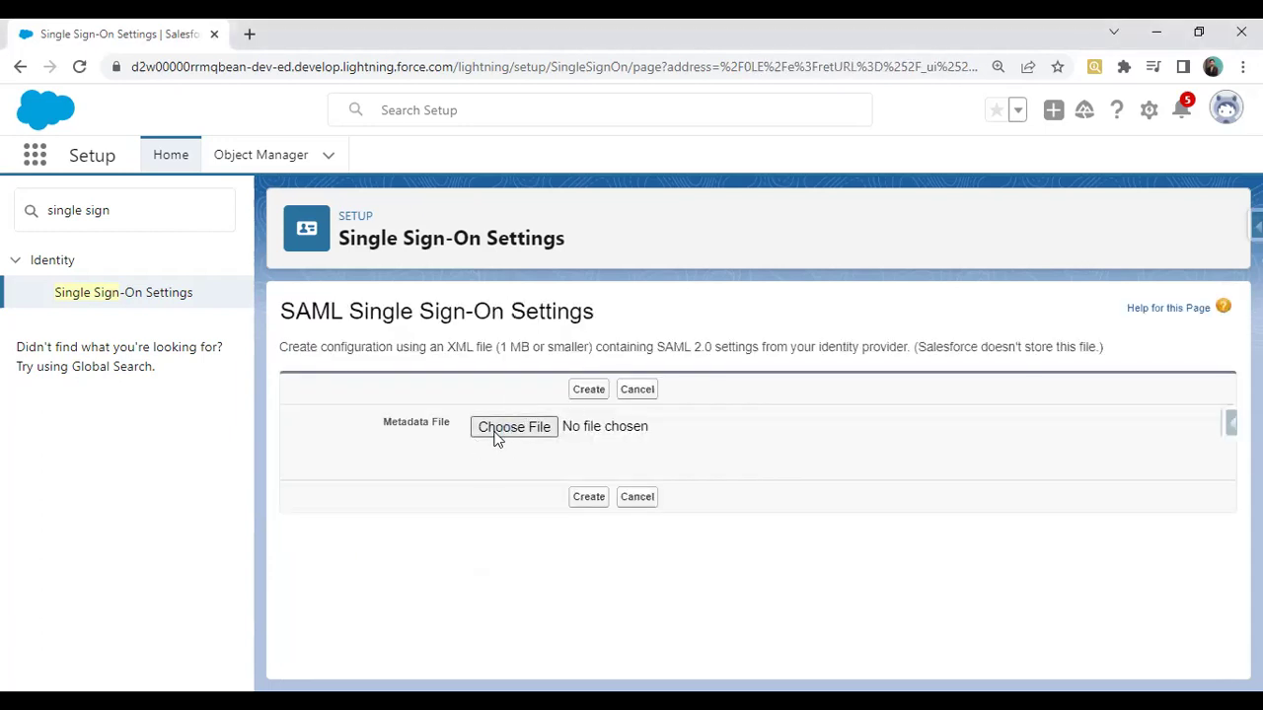
{"action": "left_click", "coordinate": [489, 435]}
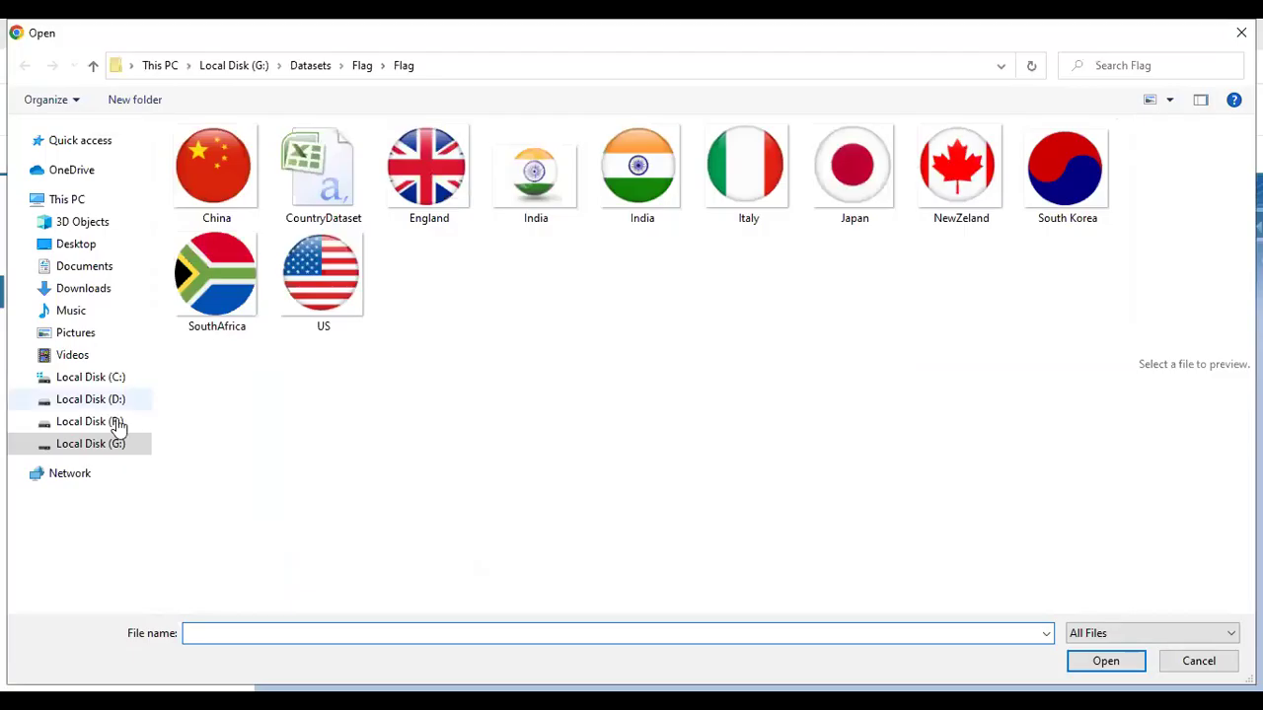
{"action": "left_click", "coordinate": [74, 294]}
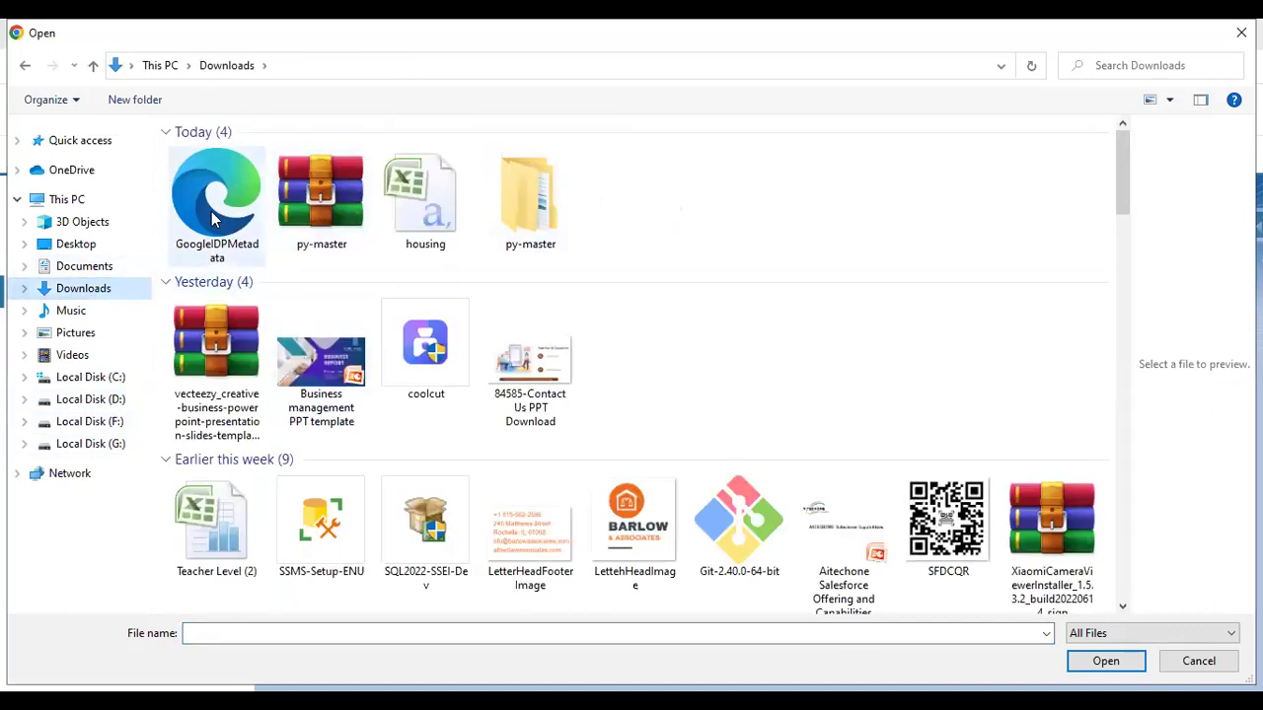
{"action": "left_click", "coordinate": [213, 219]}
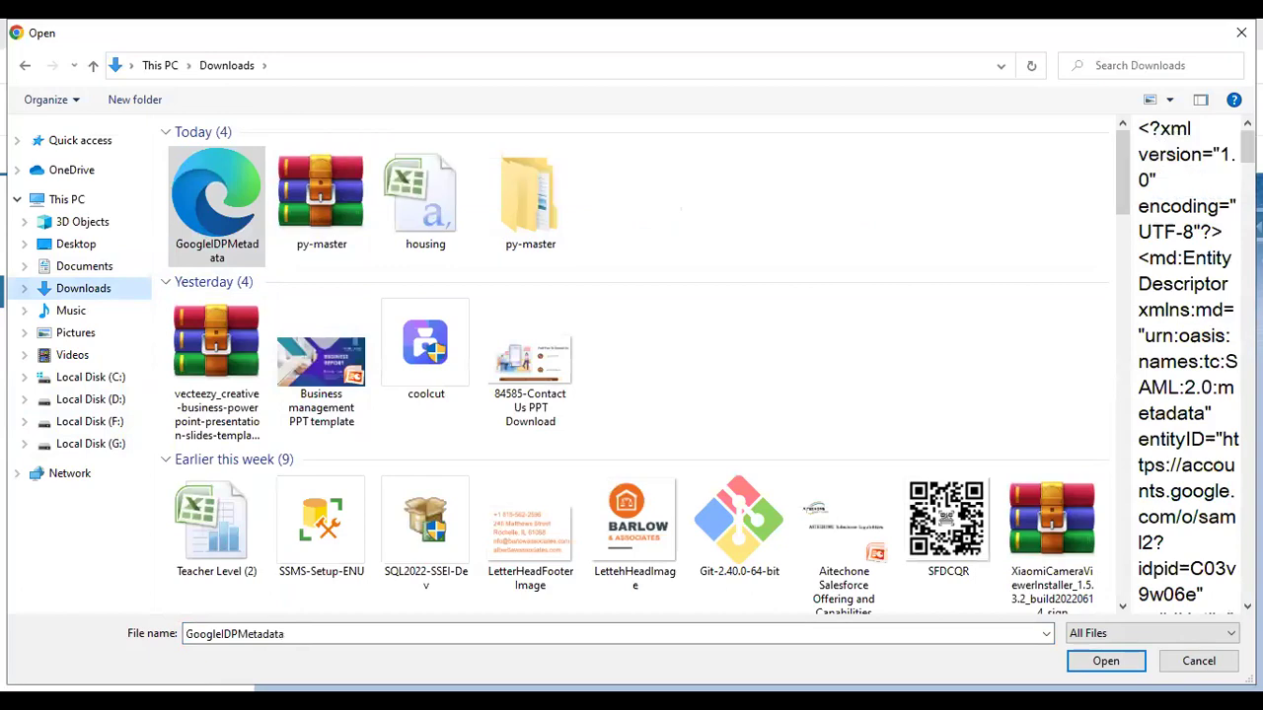
{"action": "left_click", "coordinate": [1103, 661]}
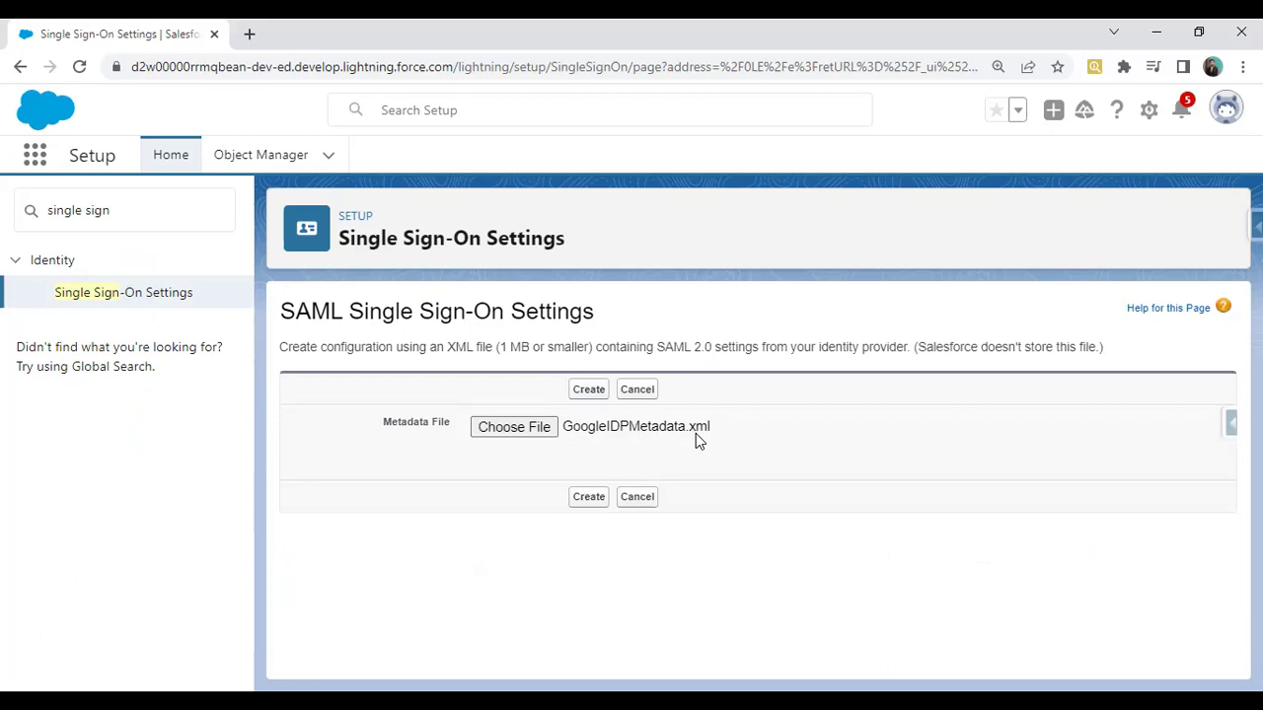
{"action": "left_click", "coordinate": [589, 498]}
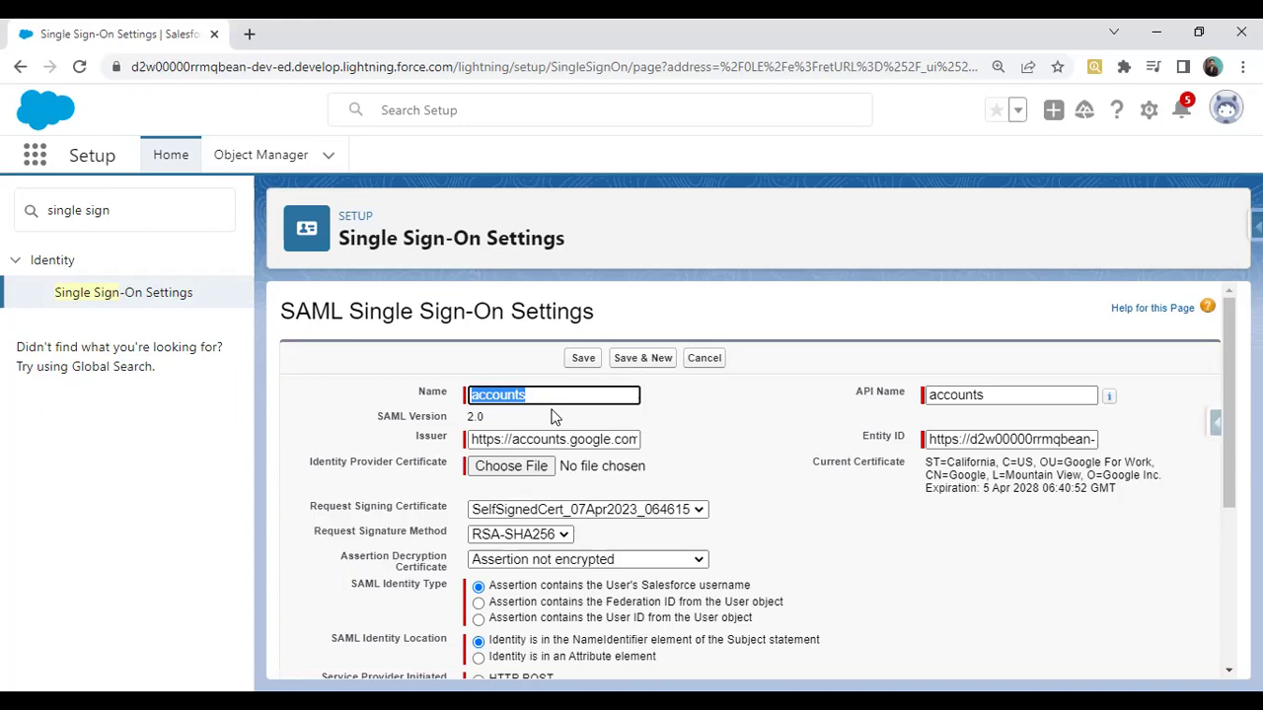
Step: Name the SAML configuration Google SSO and set its API name to Google_SSO
{"action": "type", "text": "Google SSO"}
{"action": "key", "text": "Tab"}
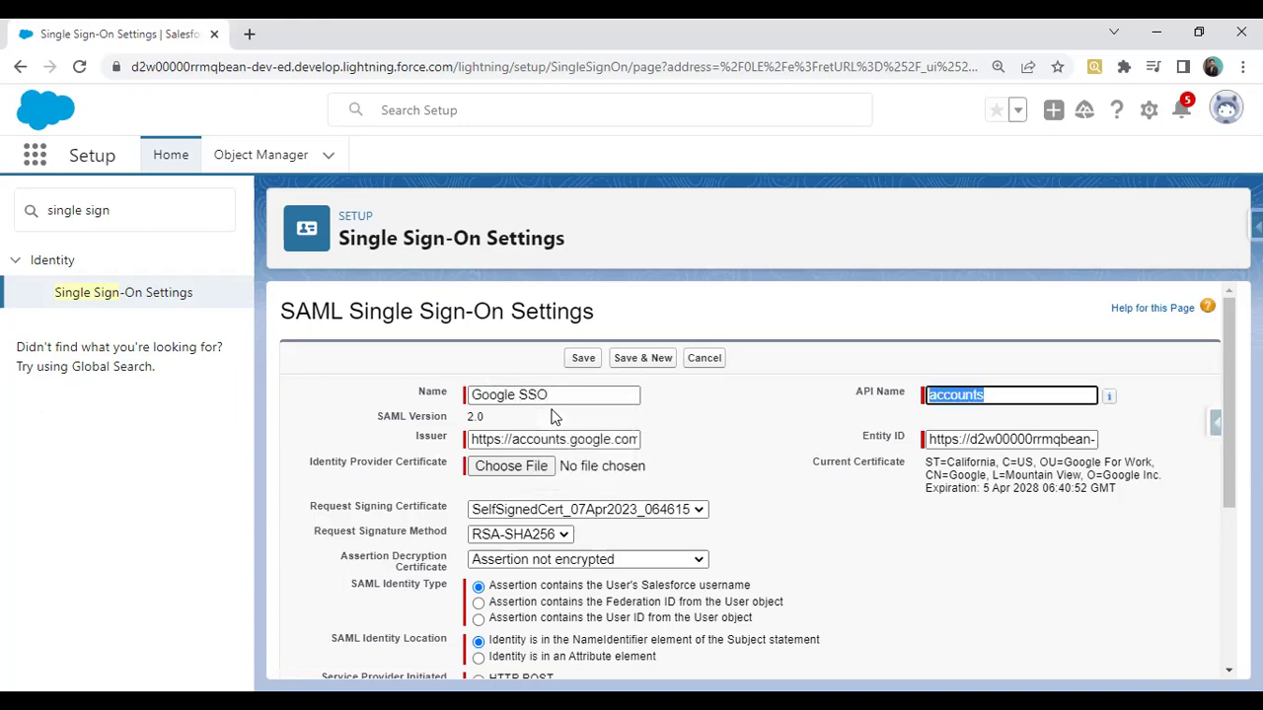
{"action": "type", "text": "Google"}
{"action": "key", "text": "BackSpace"}
{"action": "key", "text": "BackSpace"}
{"action": "key", "text": "BackSpace"}
{"action": "key", "text": "BackSpace"}
{"action": "key", "text": "BackSpace"}
{"action": "key", "text": "BackSpace"}
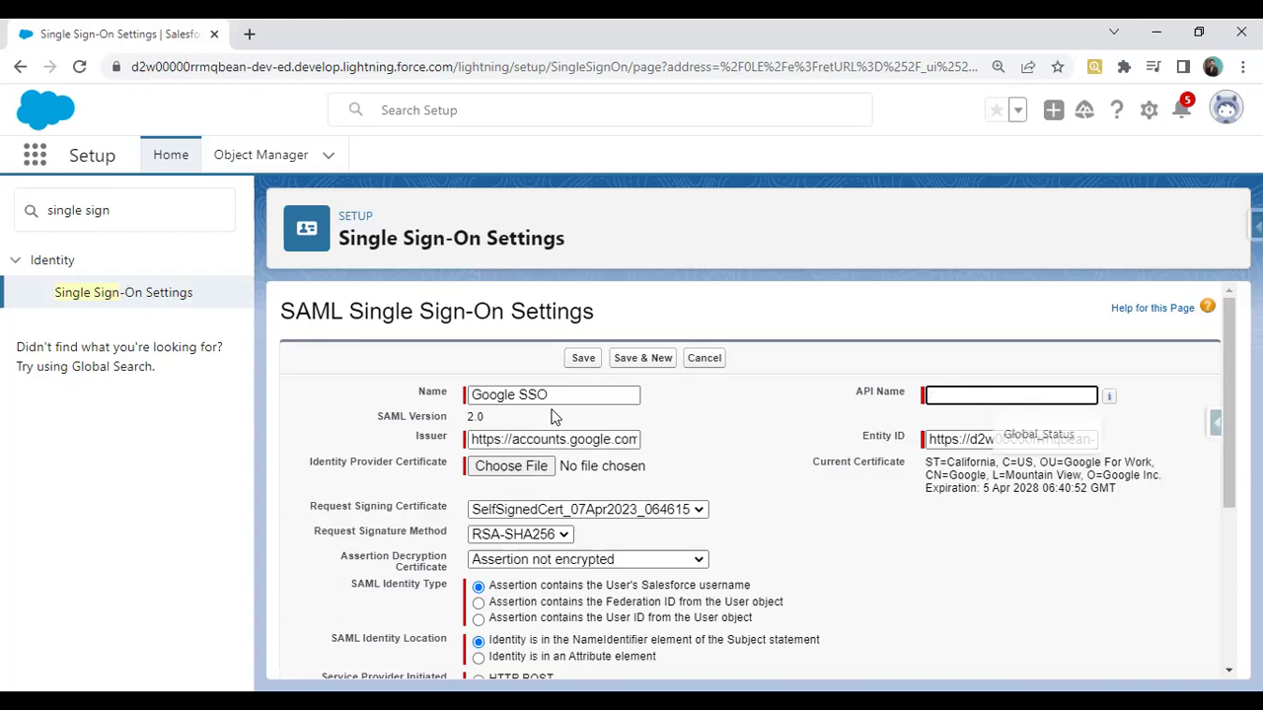
{"action": "key", "text": "Tab"}
{"action": "left_click", "coordinate": [571, 397]}
{"action": "key", "text": "Tab"}
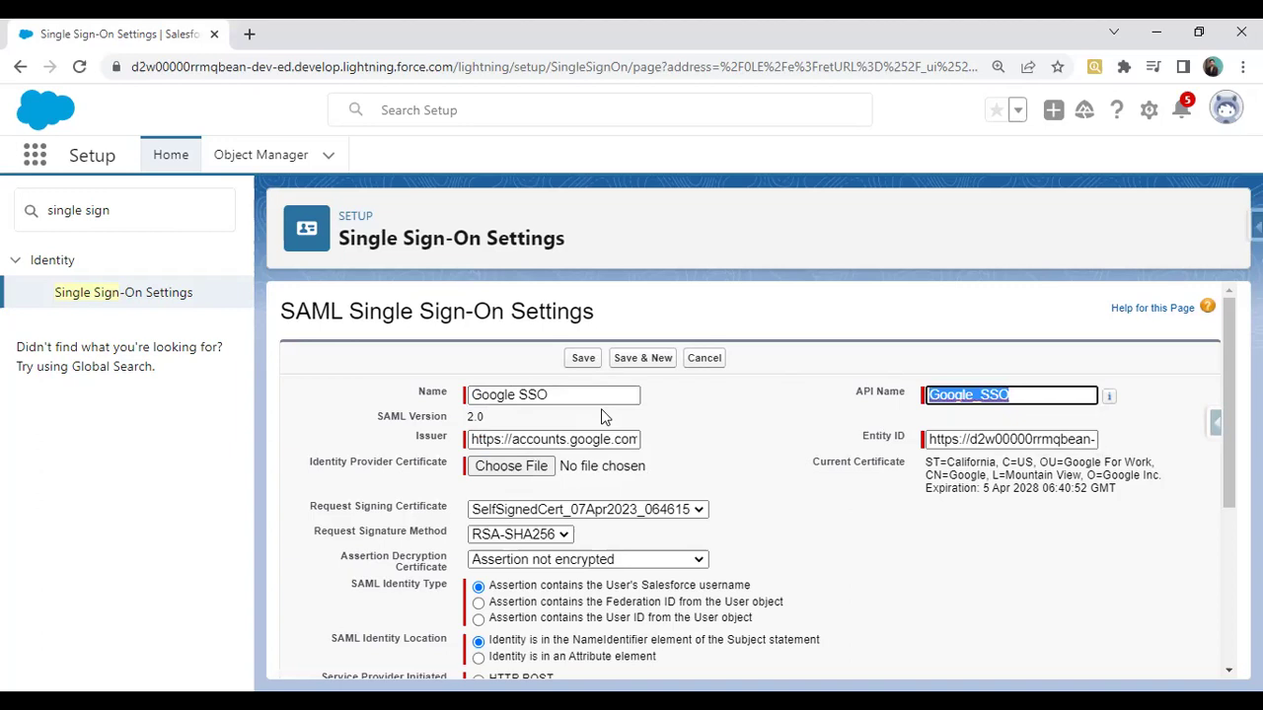
Step: Set the SAML Identity Type to the Federation ID from the User object and save the configuration
{"action": "scroll", "coordinate": [768, 549], "scroll_direction": "down", "scroll_amount": 2}
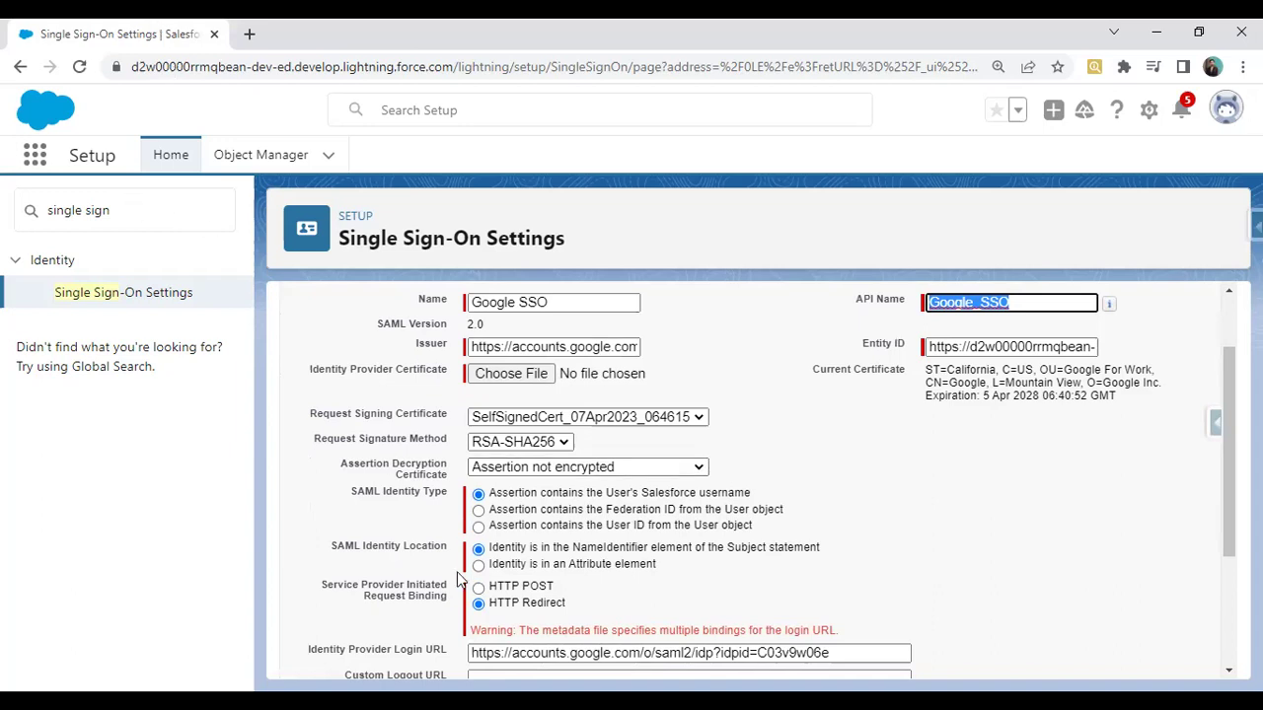
{"action": "left_click", "coordinate": [480, 512]}
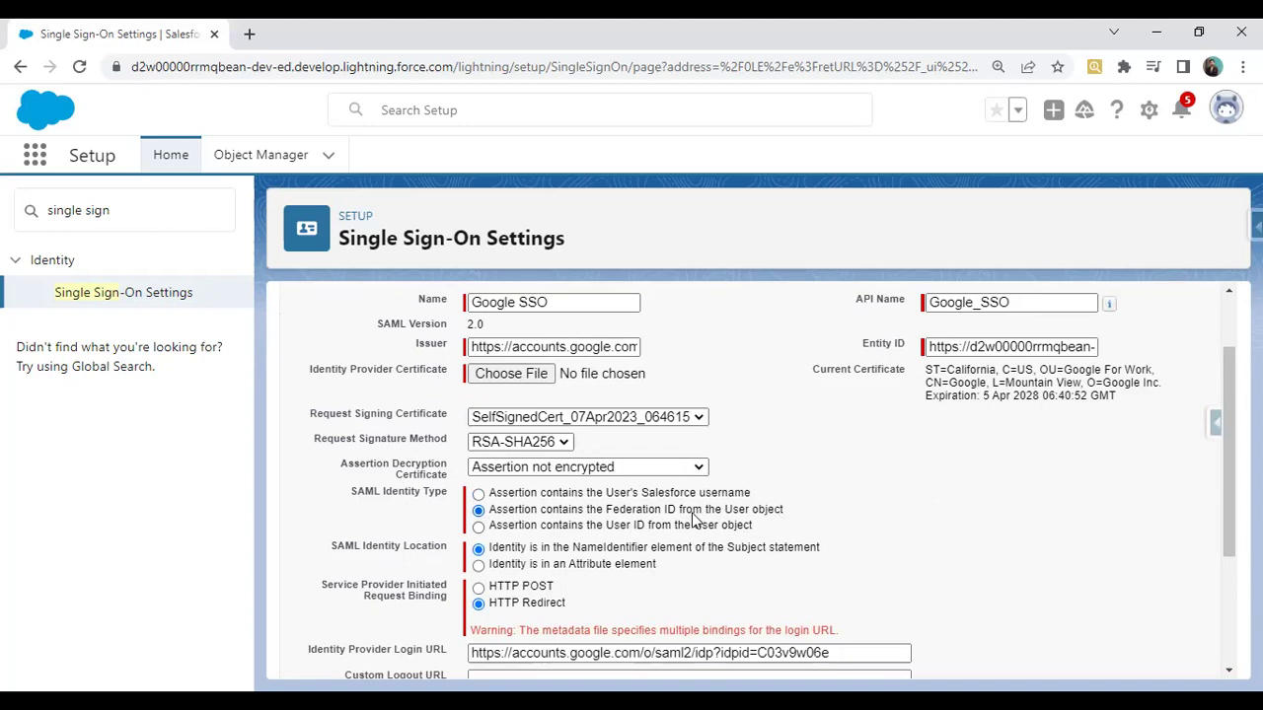
{"action": "scroll", "coordinate": [709, 512], "scroll_direction": "down", "scroll_amount": 3}
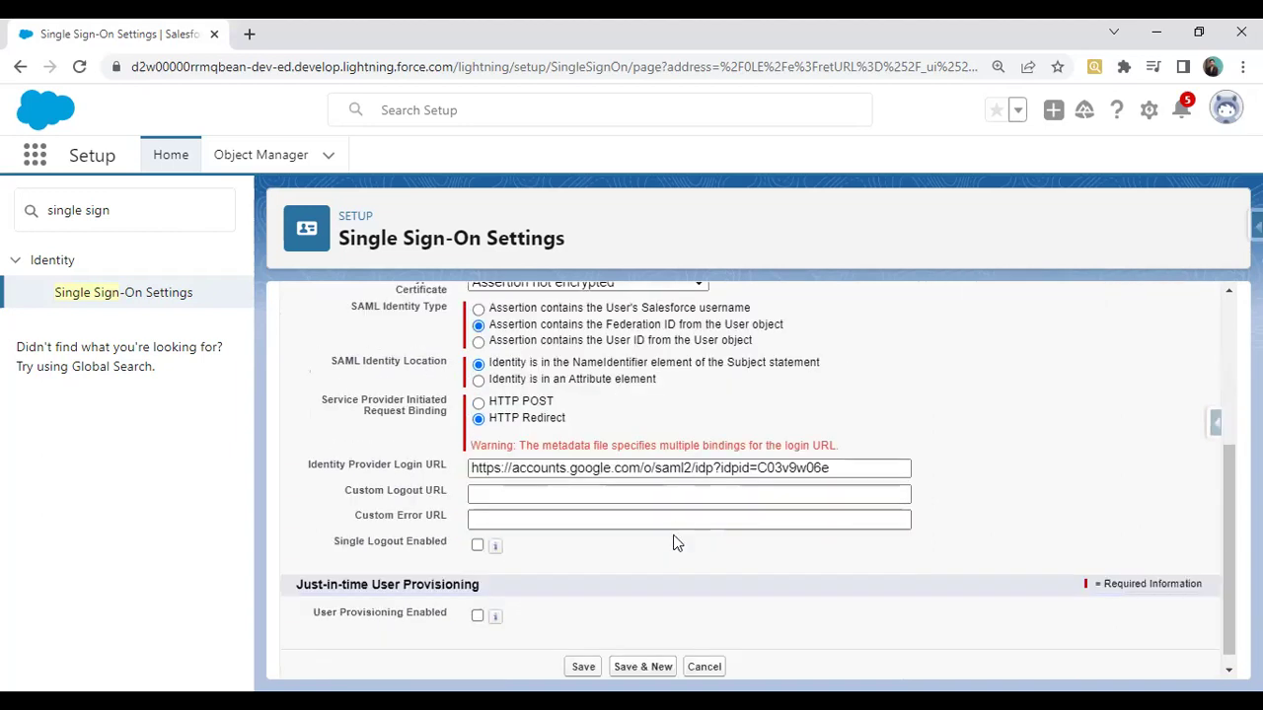
{"action": "scroll", "coordinate": [641, 592], "scroll_direction": "down", "scroll_amount": 1}
{"action": "left_click", "coordinate": [586, 652]}
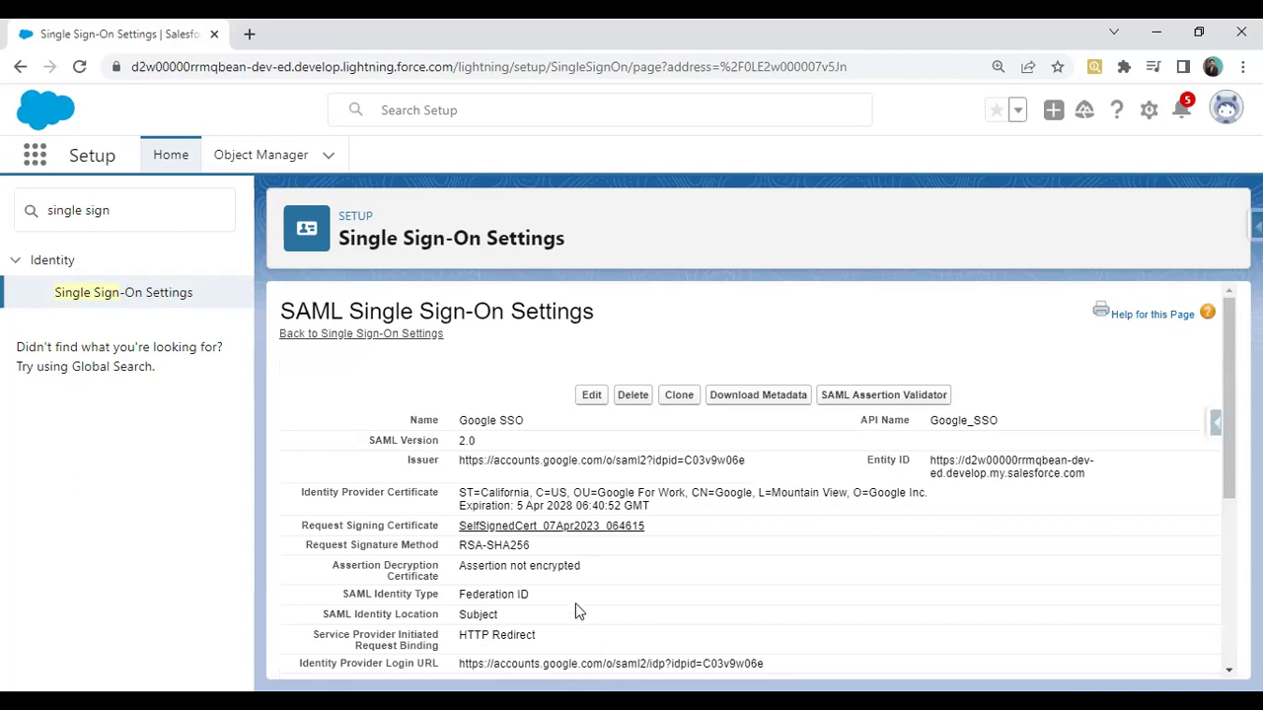
Step: Find the My Domain settings in Setup by searching for "my domain" and open them
{"action": "left_click_drag", "start_coordinate": [124, 211], "coordinate": [3, 237]}
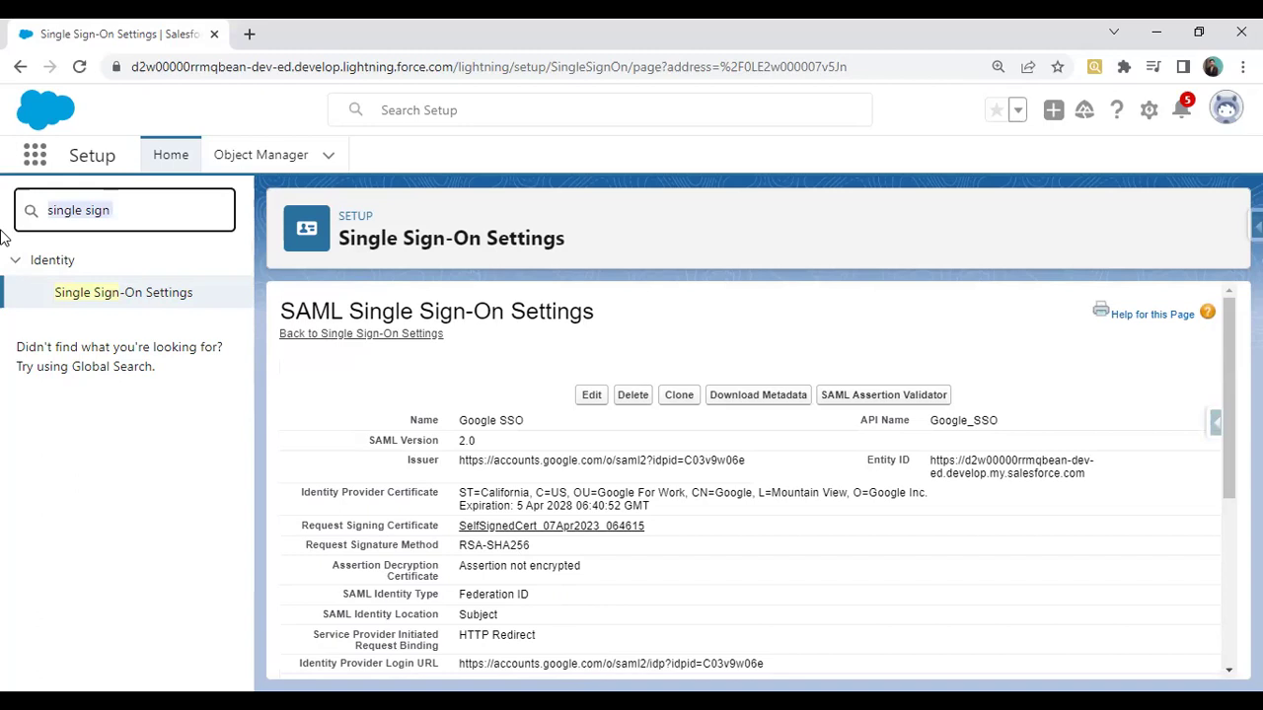
{"action": "type", "text": "my"}
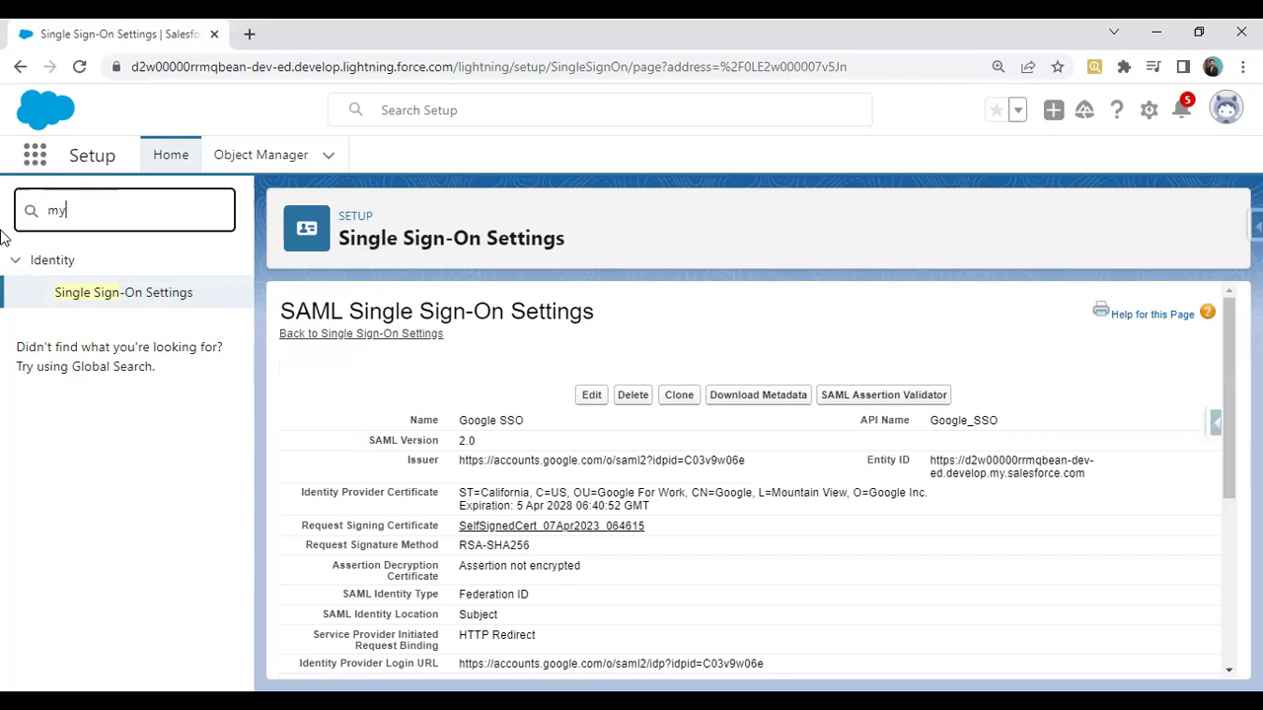
{"action": "type", "text": " domain"}
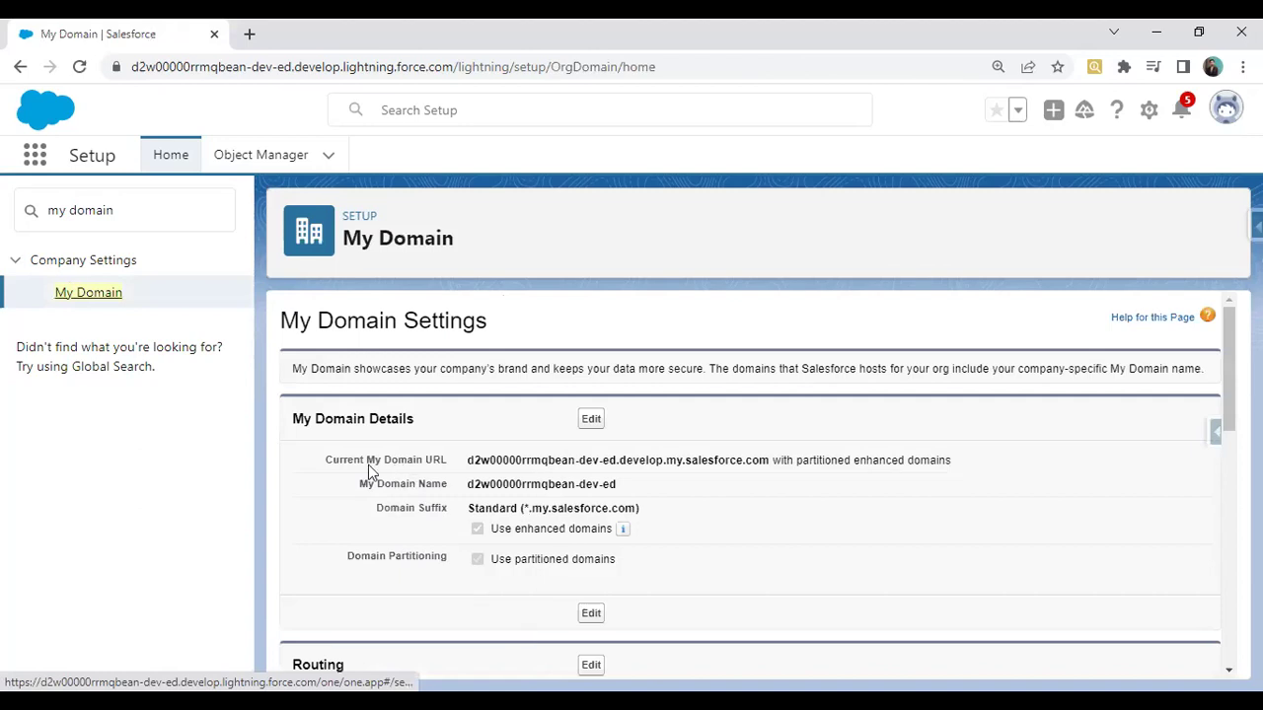
Step: Add Google SSO as an authentication service alongside Login Form in the Authentication Configuration and save
{"action": "scroll", "coordinate": [575, 485], "scroll_direction": "down", "scroll_amount": 3}
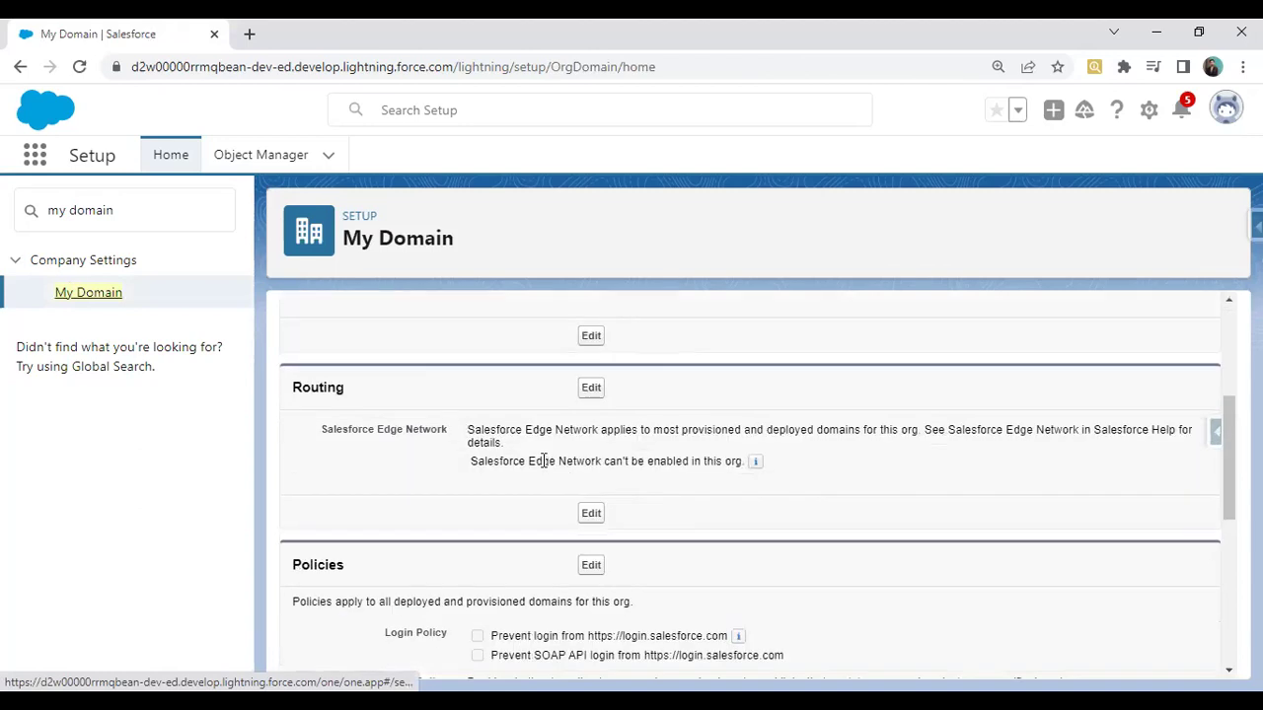
{"action": "scroll", "coordinate": [595, 553], "scroll_direction": "up", "scroll_amount": 5}
{"action": "scroll", "coordinate": [589, 536], "scroll_direction": "down", "scroll_amount": 10}
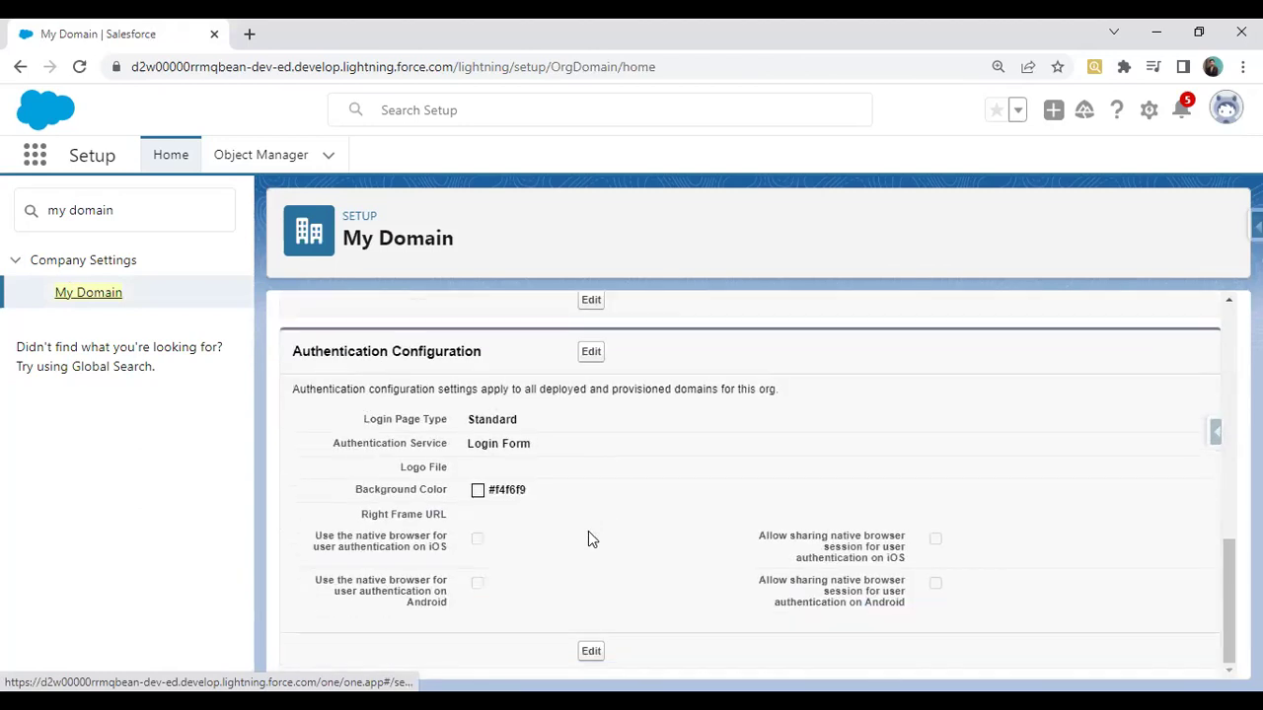
{"action": "left_click_drag", "start_coordinate": [292, 351], "coordinate": [472, 353]}
{"action": "left_click", "coordinate": [591, 353]}
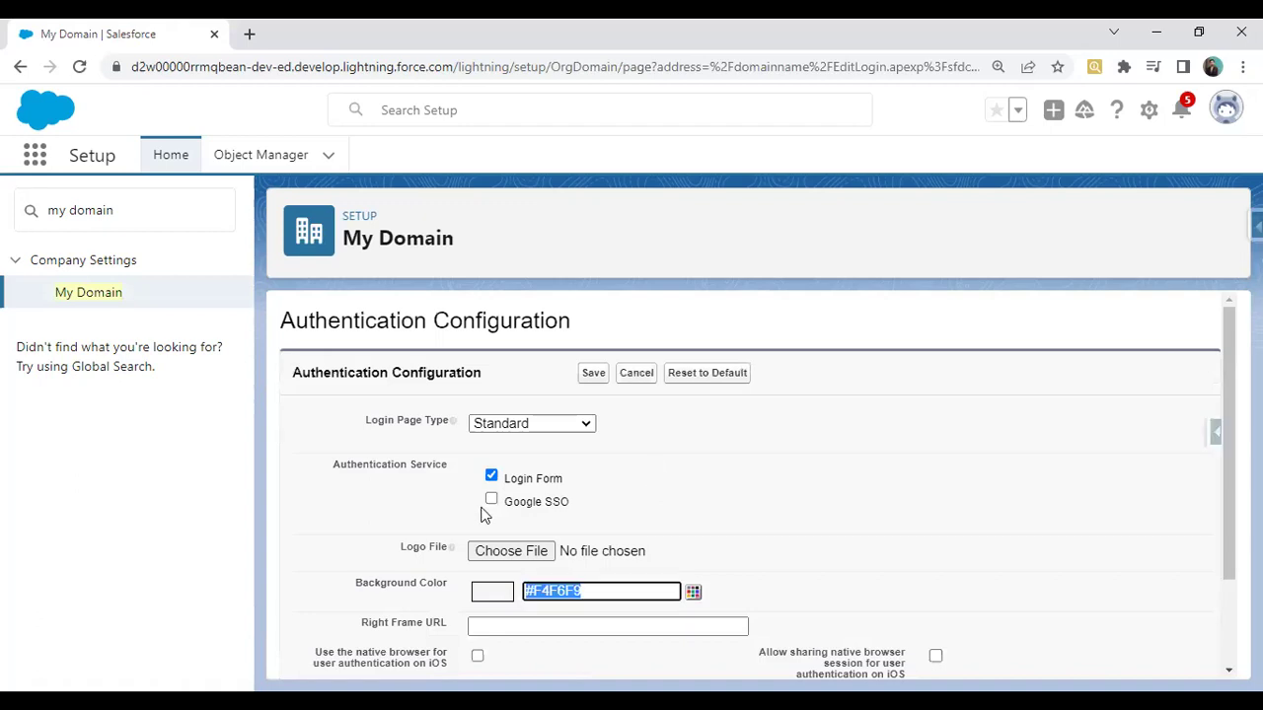
{"action": "left_click", "coordinate": [493, 502]}
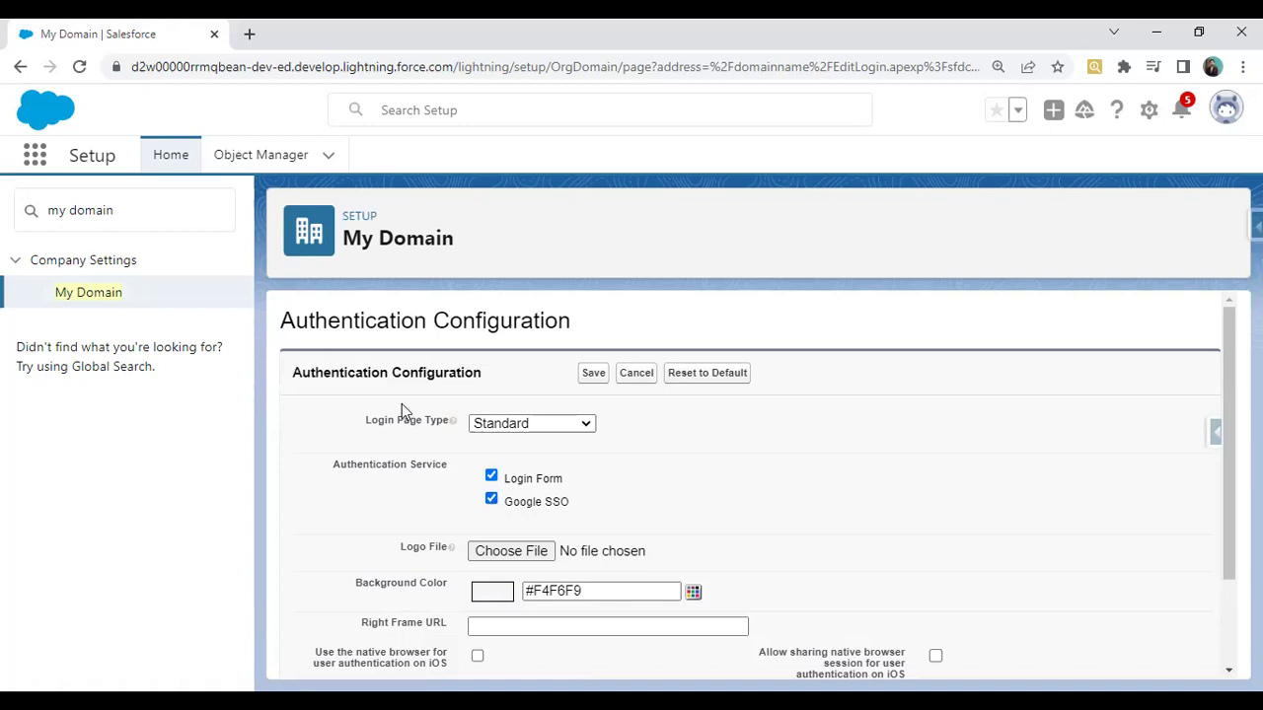
{"action": "left_click", "coordinate": [595, 382]}
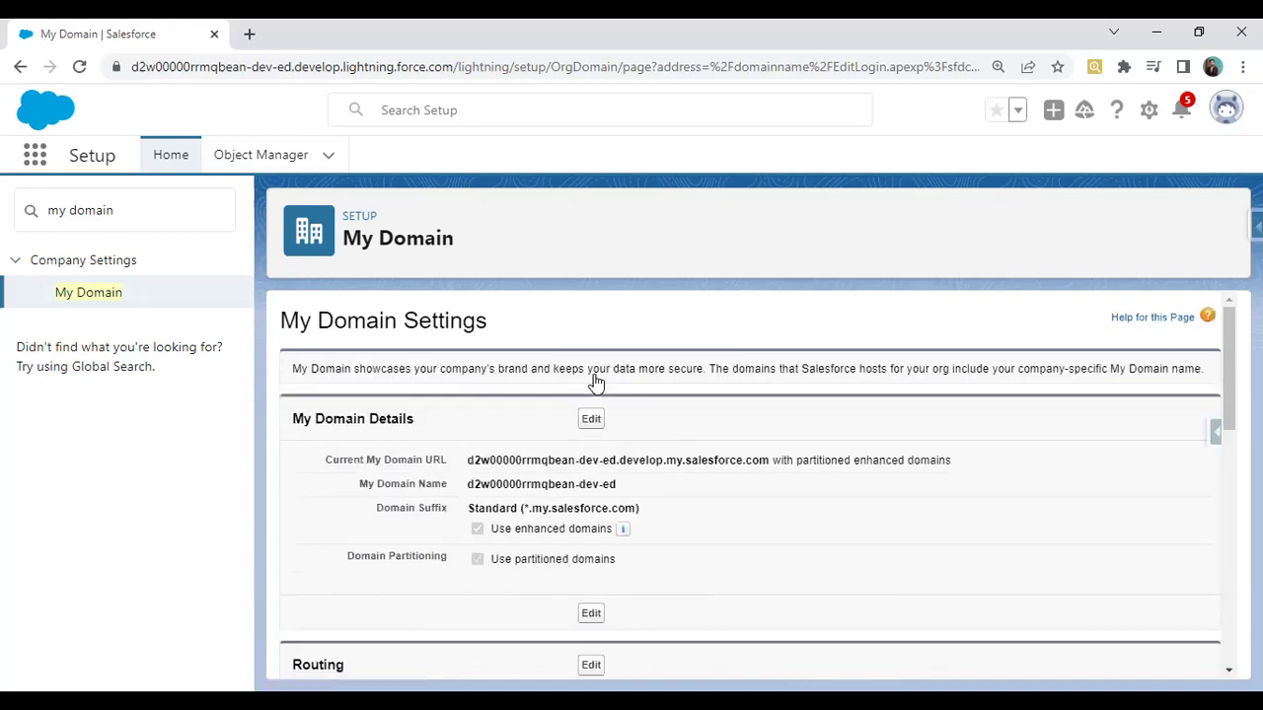
Step: Find the Users page in Setup by searching for "users" and open the active System Administrator's record for editing
{"action": "left_click_drag", "start_coordinate": [164, 211], "coordinate": [3, 219]}
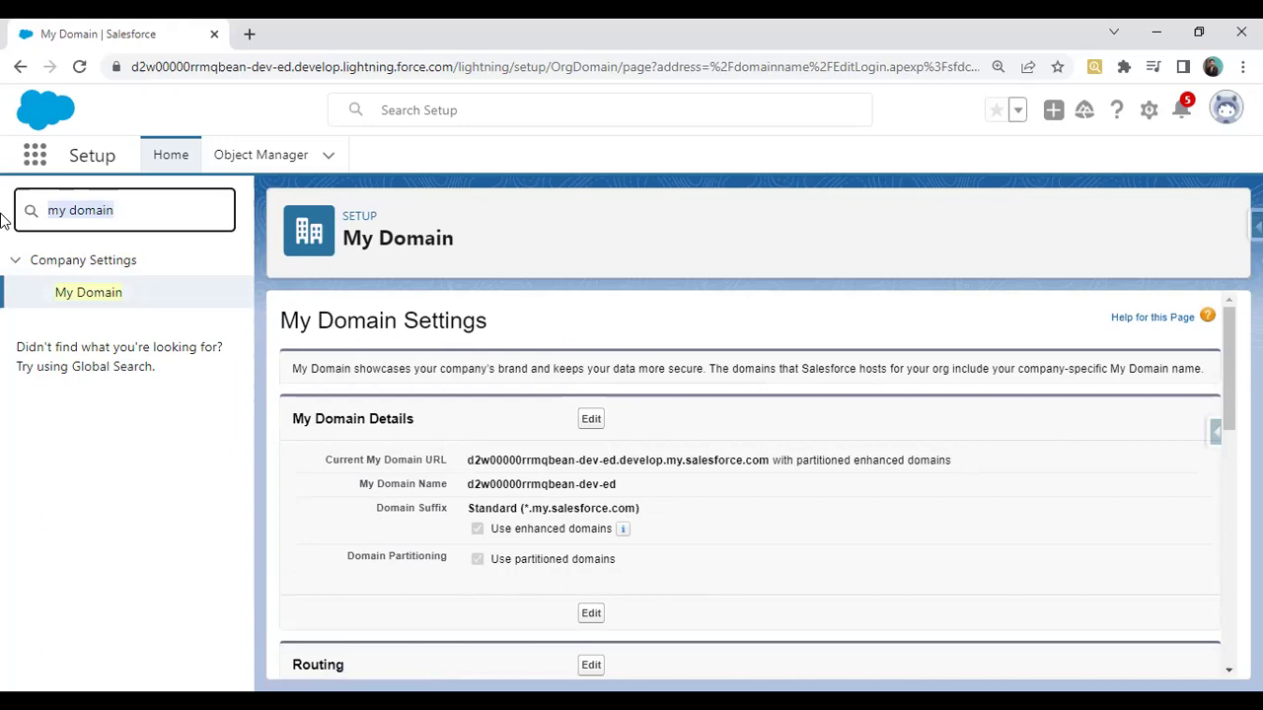
{"action": "type", "text": "users"}
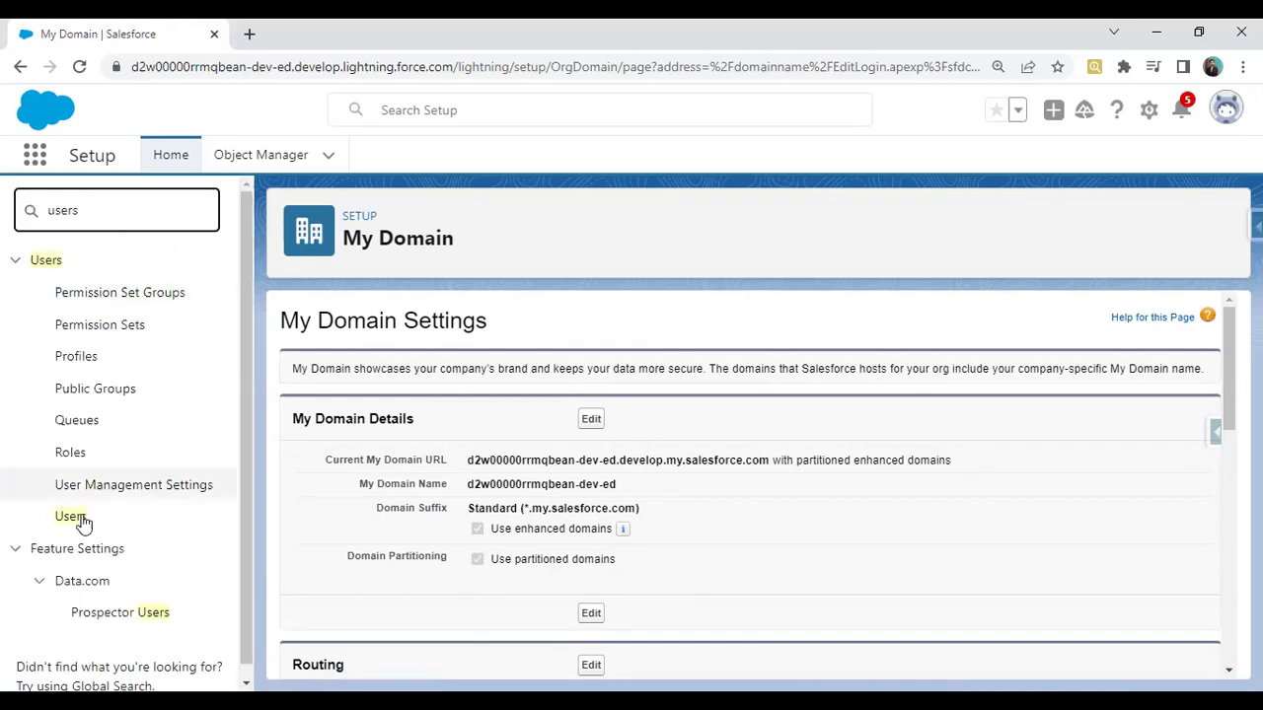
{"action": "left_click", "coordinate": [71, 517]}
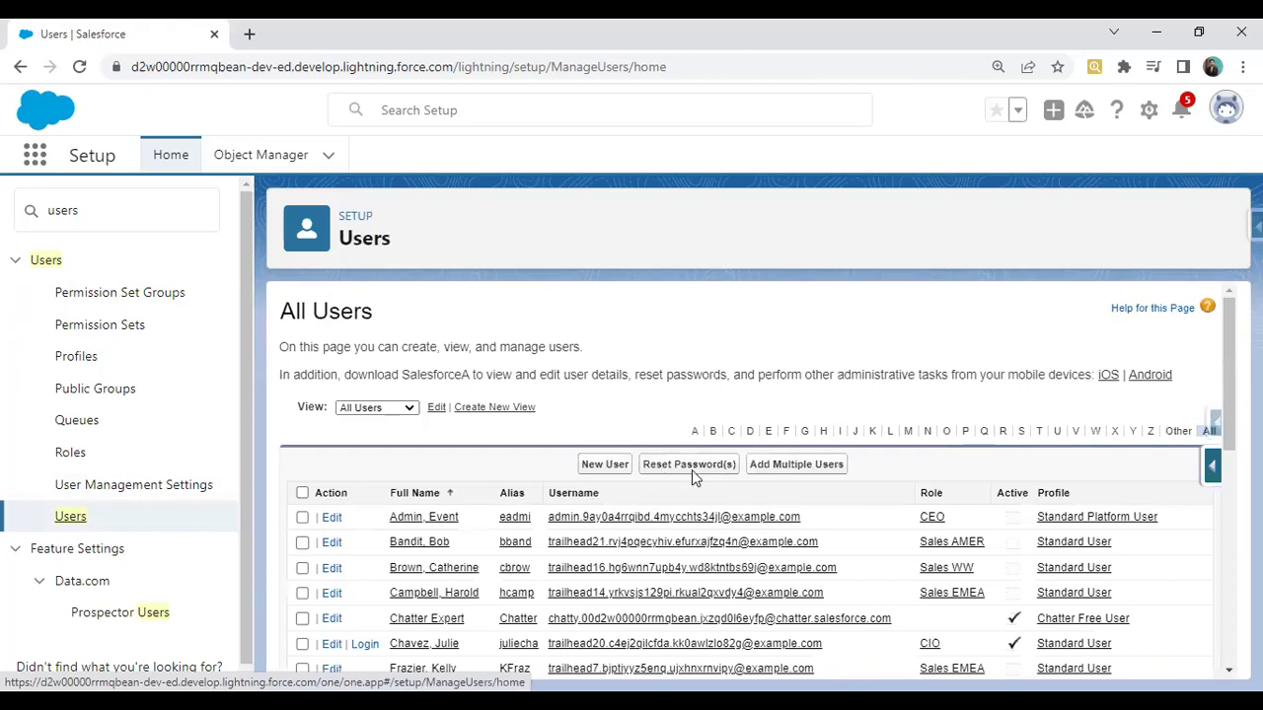
{"action": "scroll", "coordinate": [692, 470], "scroll_direction": "down", "scroll_amount": 3}
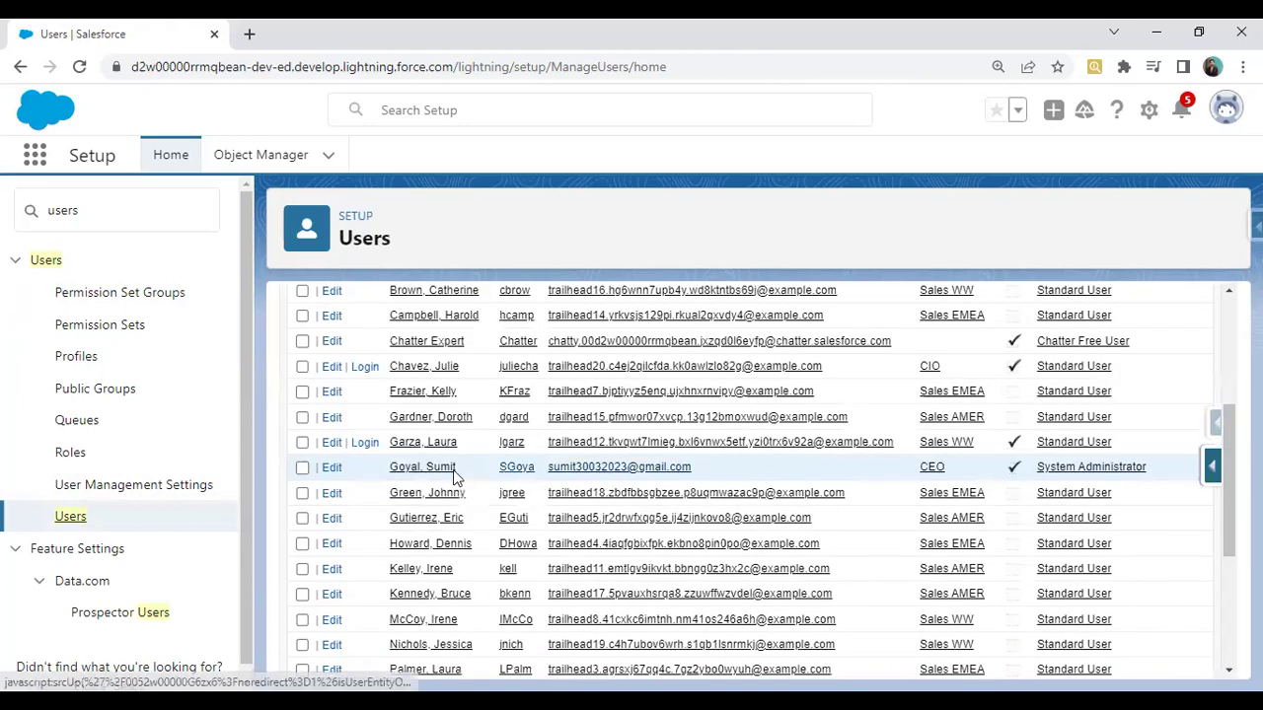
{"action": "left_click", "coordinate": [332, 469]}
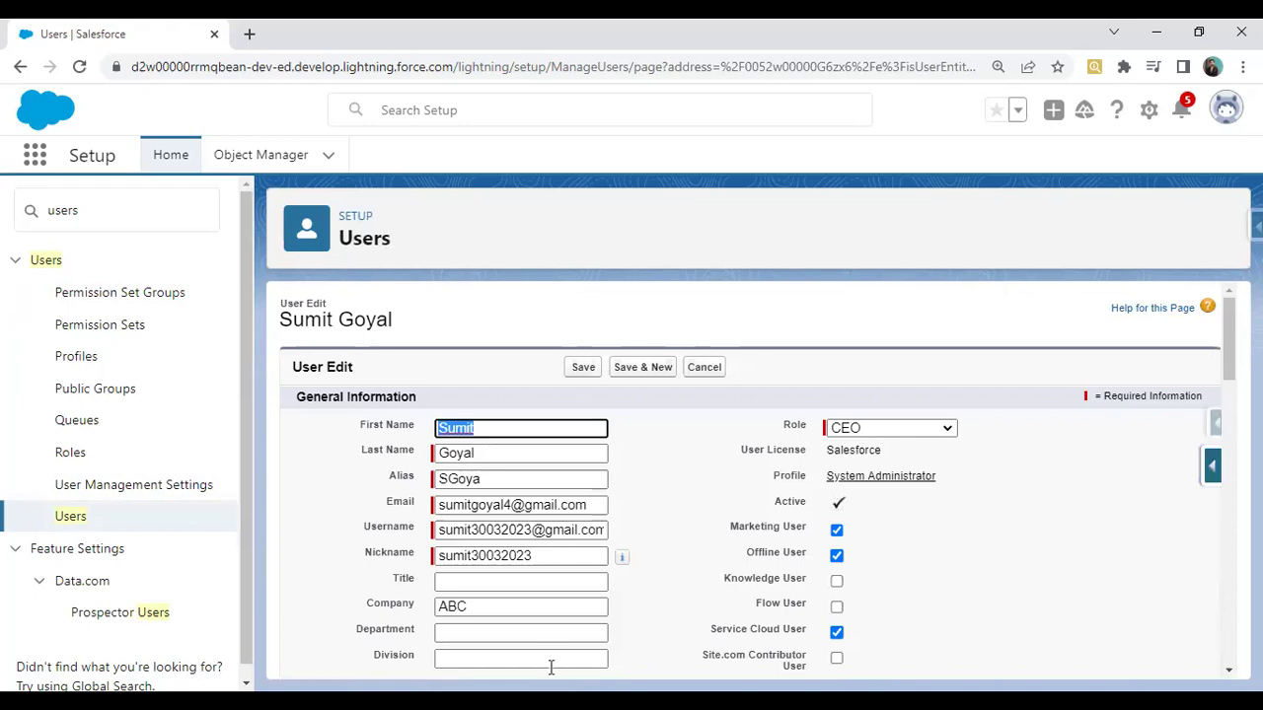
Step: Check the administrator's Federation ID against the signed-in Google Admin account's e-mail, and save the Salesforce user record
{"action": "scroll", "coordinate": [668, 498], "scroll_direction": "down", "scroll_amount": 1}
{"action": "scroll", "coordinate": [668, 499], "scroll_direction": "down", "scroll_amount": 15}
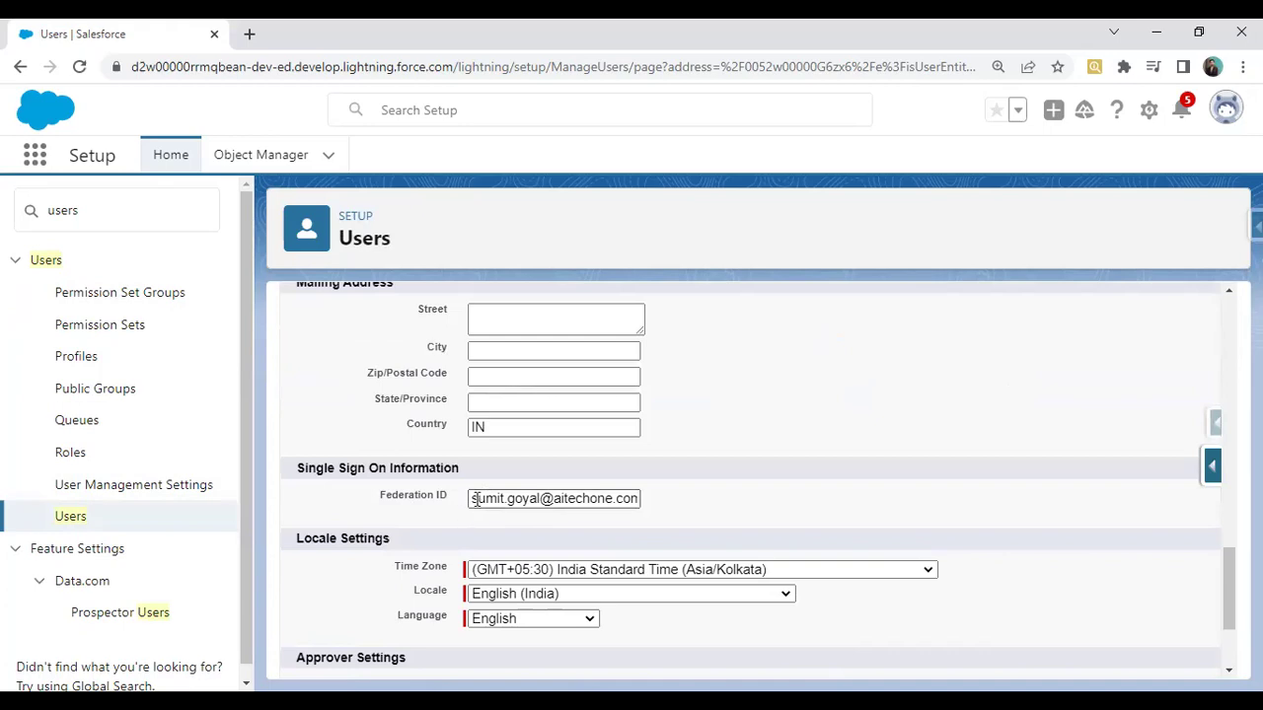
{"action": "left_click_drag", "start_coordinate": [470, 502], "coordinate": [644, 508]}
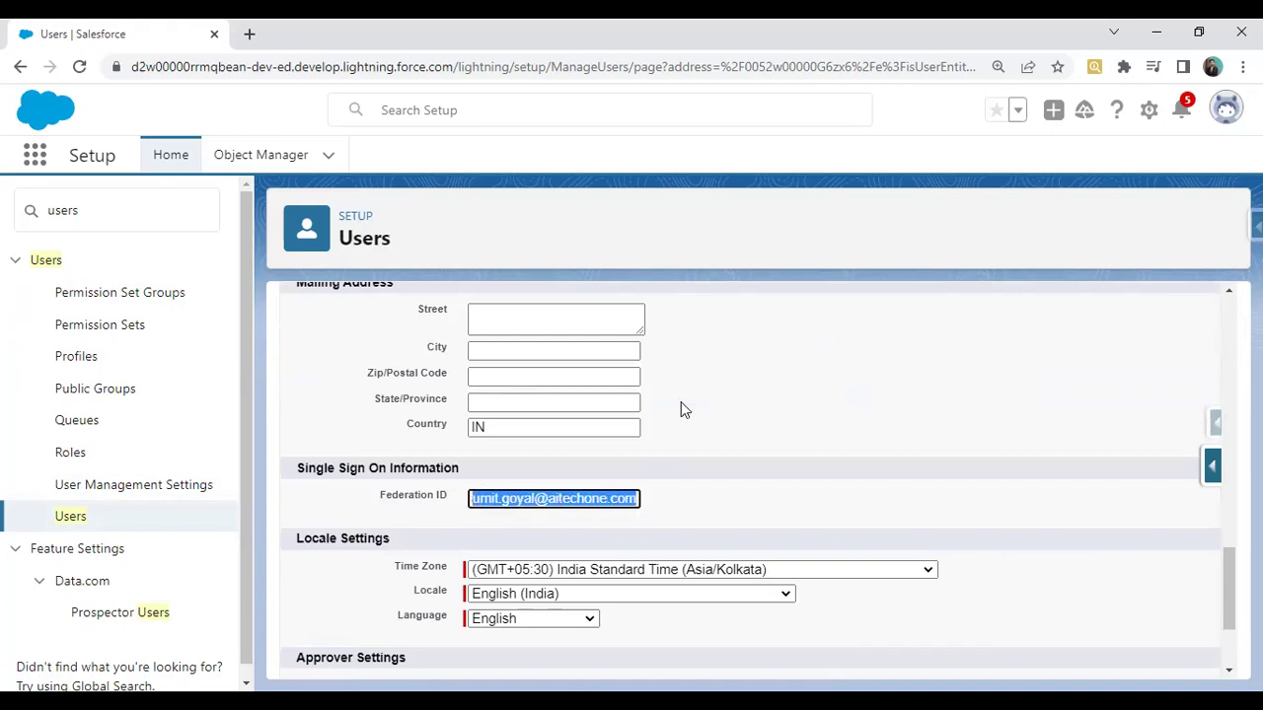
{"action": "scroll", "coordinate": [727, 493], "scroll_direction": "up", "scroll_amount": 10}
{"action": "scroll", "coordinate": [719, 488], "scroll_direction": "down", "scroll_amount": 10}
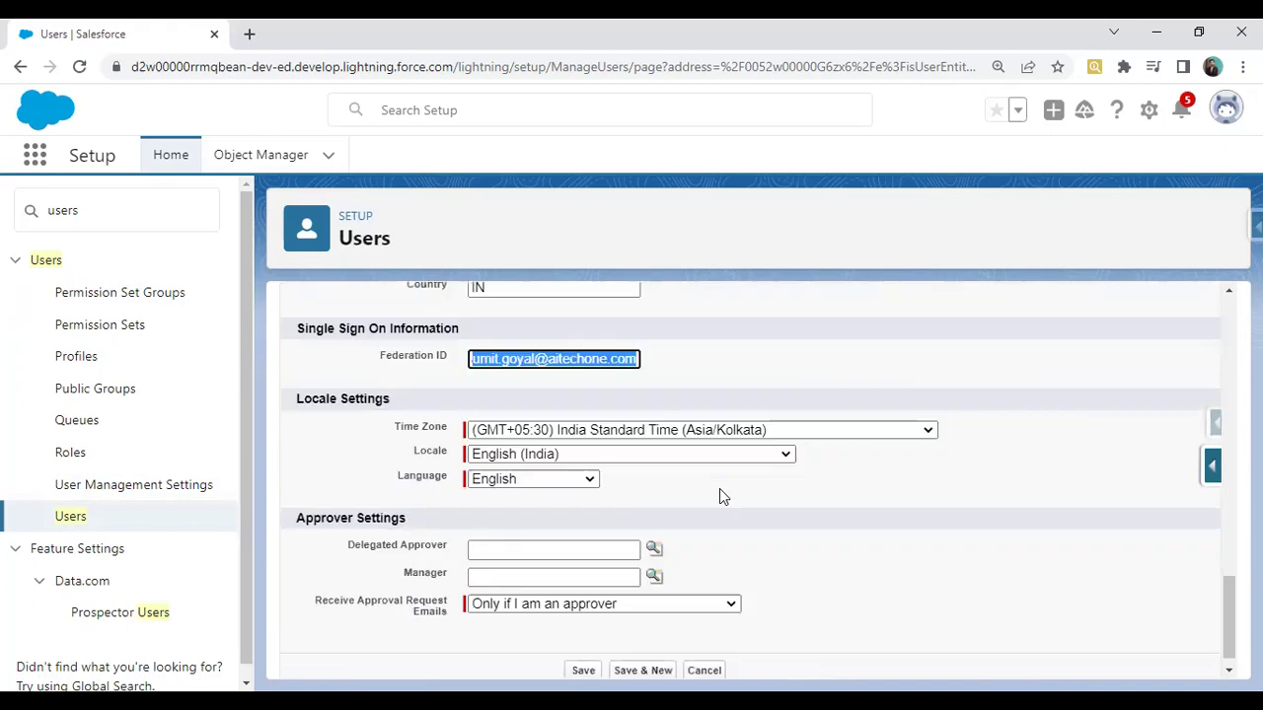
{"action": "scroll", "coordinate": [719, 488], "scroll_direction": "up", "scroll_amount": 3}
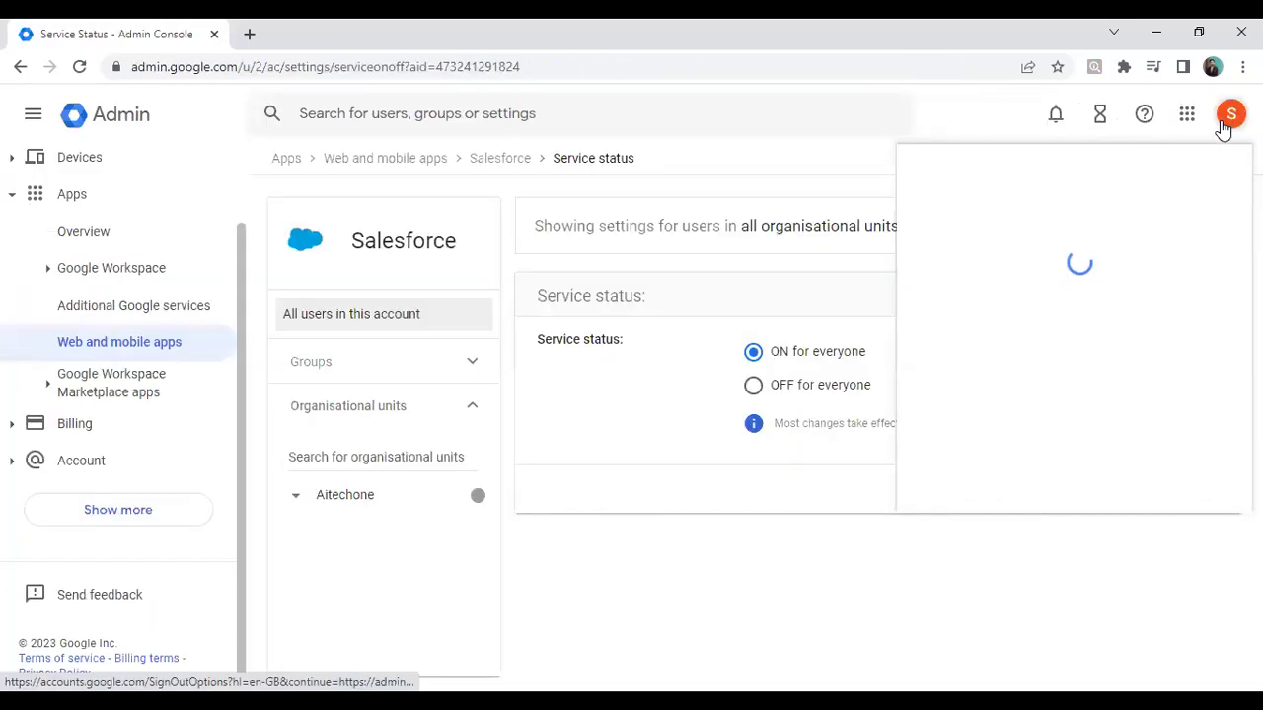
{"action": "left_click_drag", "start_coordinate": [996, 243], "coordinate": [1132, 245]}
{"action": "left_click", "coordinate": [588, 602]}
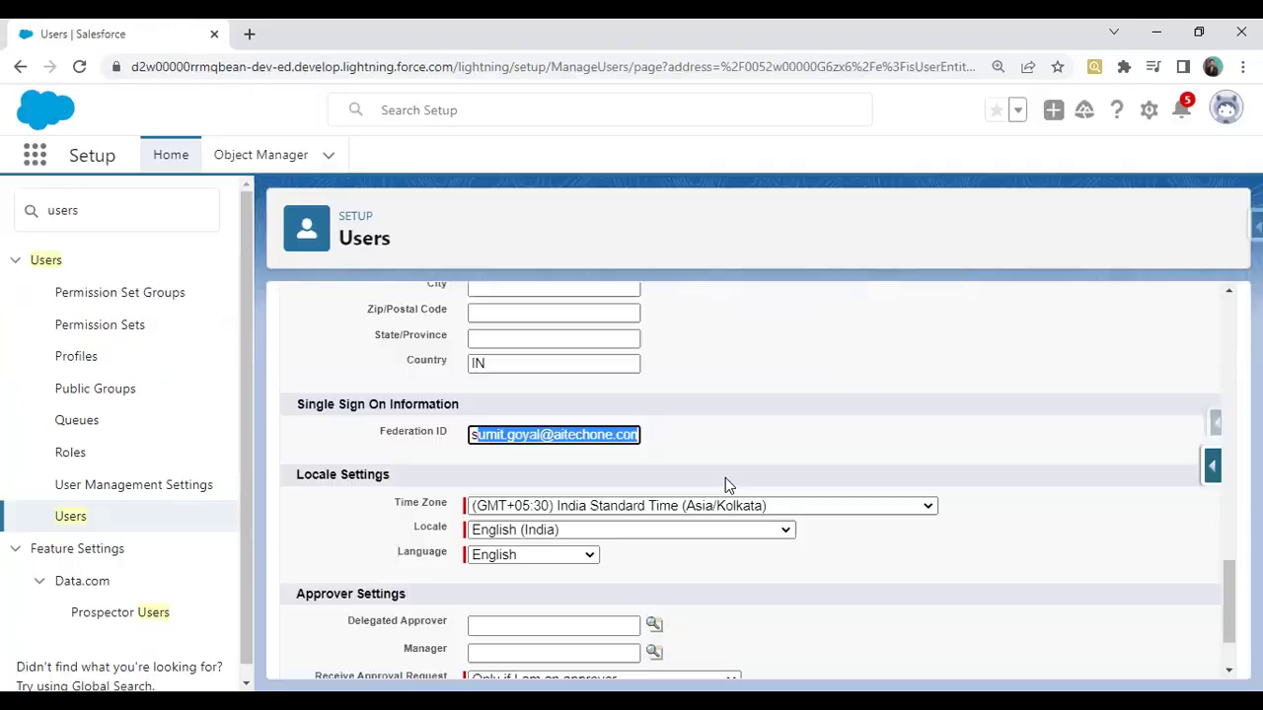
{"action": "scroll", "coordinate": [725, 477], "scroll_direction": "down", "scroll_amount": 2}
{"action": "left_click", "coordinate": [586, 651]}
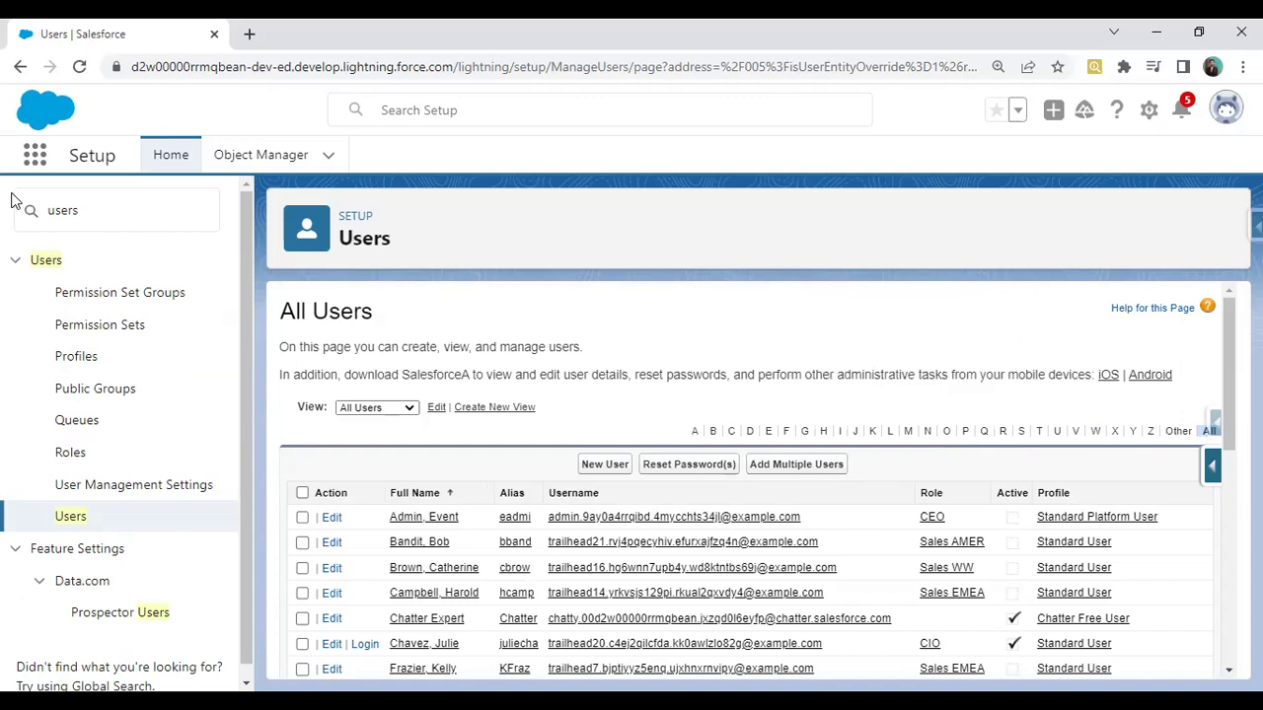
Step: Log out of Salesforce, choose Google SSO on the login page and find the matching account among the Google accounts
{"action": "left_click", "coordinate": [1224, 110]}
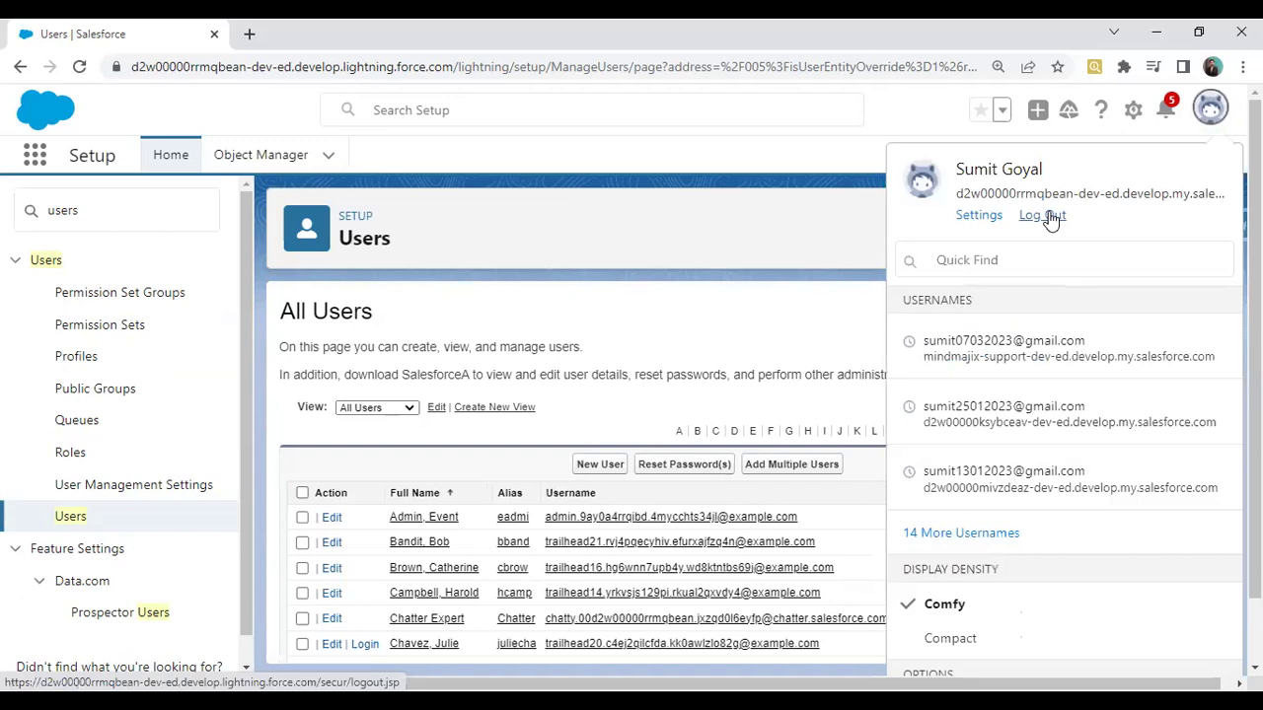
{"action": "left_click", "coordinate": [1046, 215]}
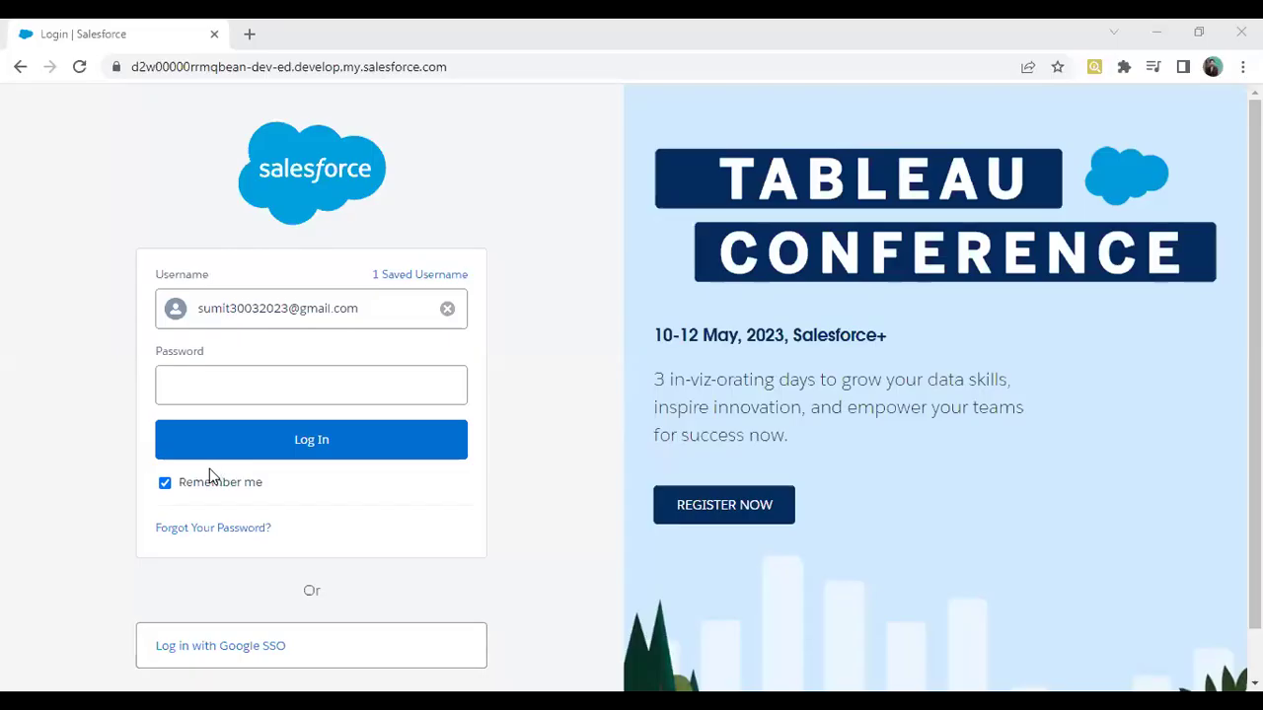
{"action": "left_click", "coordinate": [229, 653]}
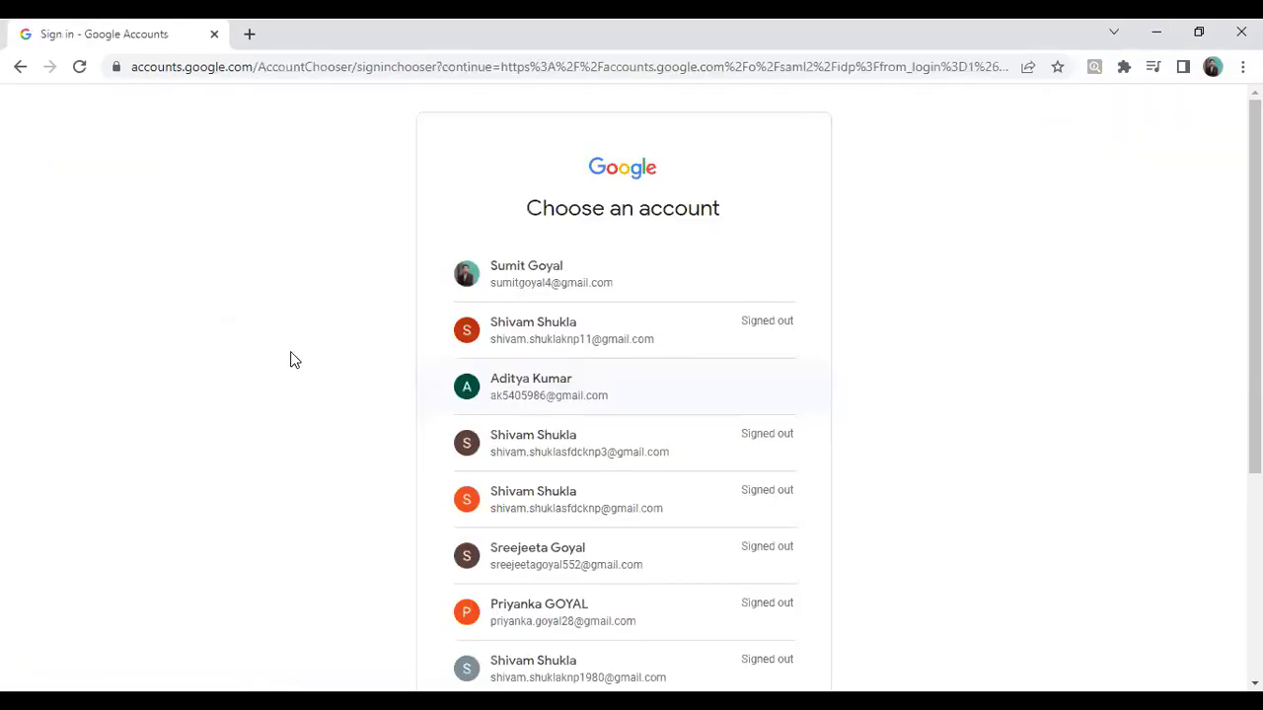
{"action": "scroll", "coordinate": [290, 358], "scroll_direction": "down", "scroll_amount": 3}
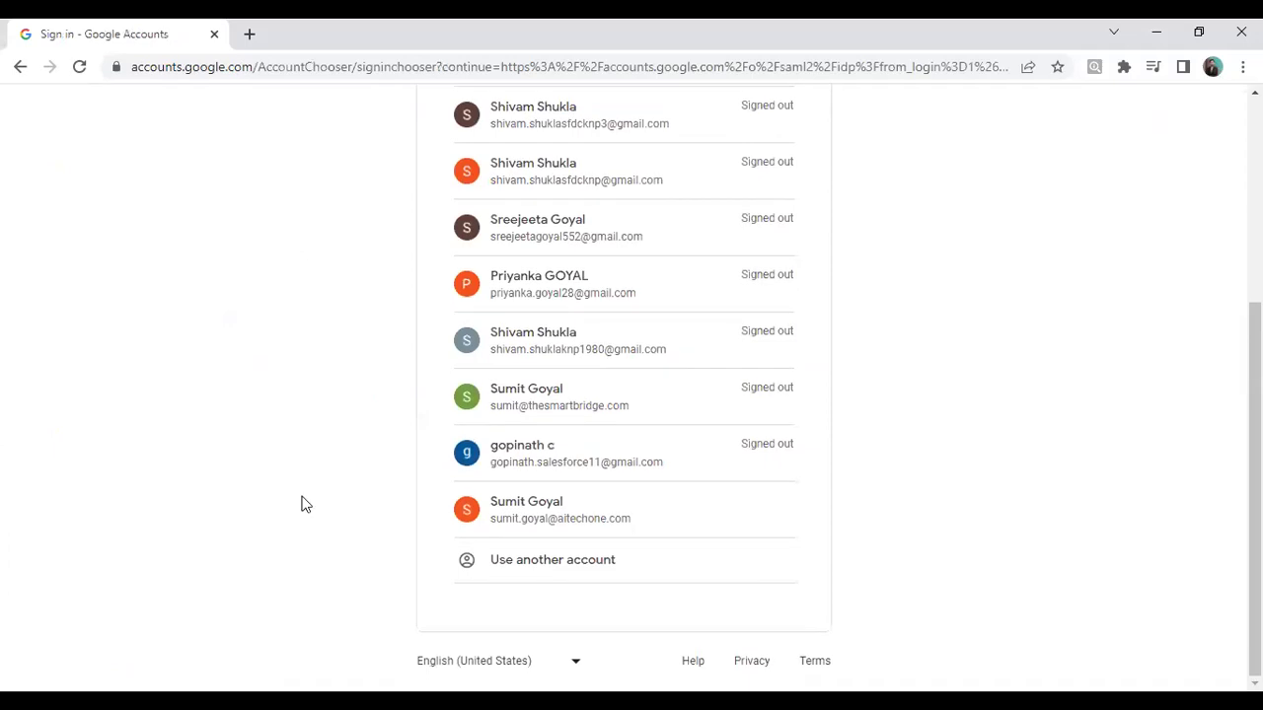